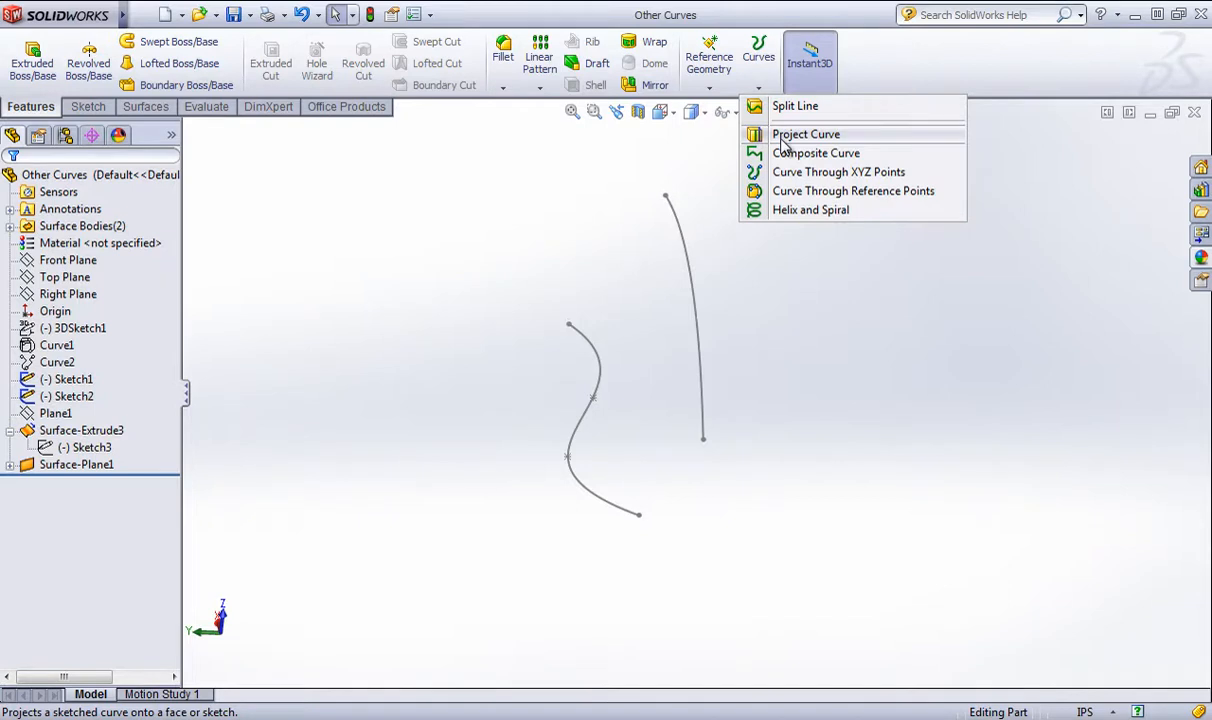
- Extrude the S-shaped sketch curve into a blind surface about 6.4 in deep, rising toward the arc sketch
{"action": "left_click", "coordinate": [737, 396]}
{"action": "middle_click_drag", "start_coordinate": [629, 418], "coordinate": [646, 467]}
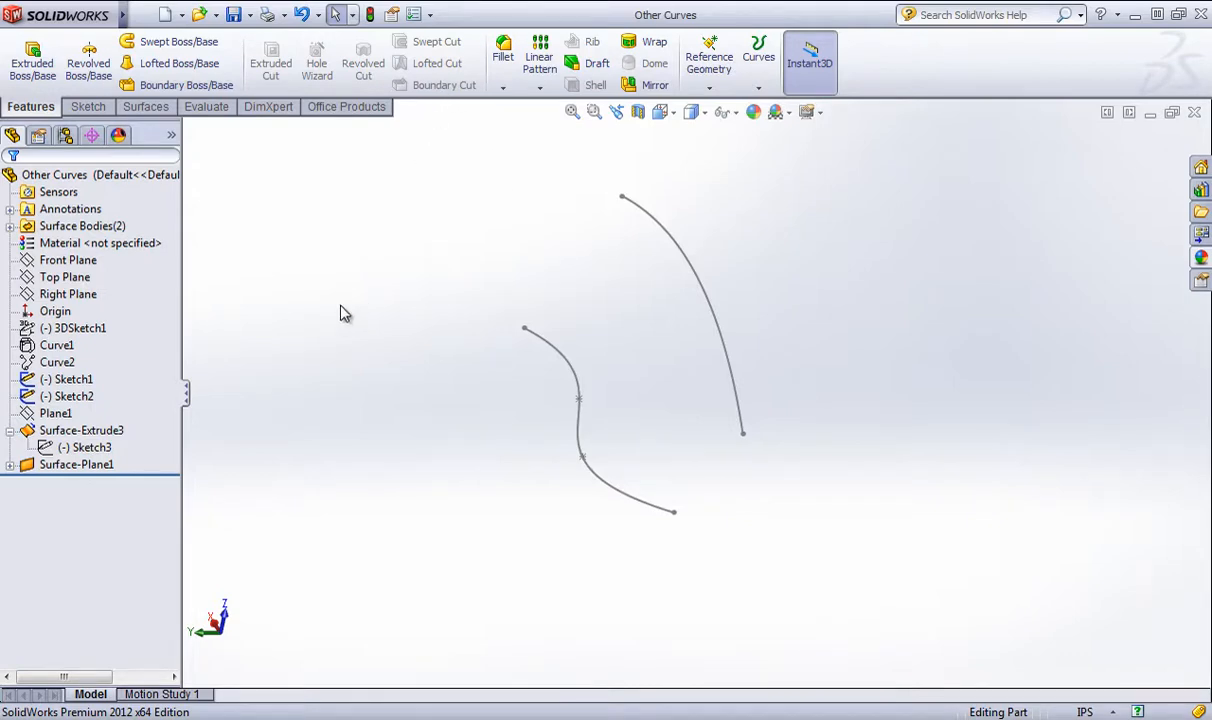
{"action": "left_click", "coordinate": [145, 106]}
{"action": "left_click", "coordinate": [30, 62]}
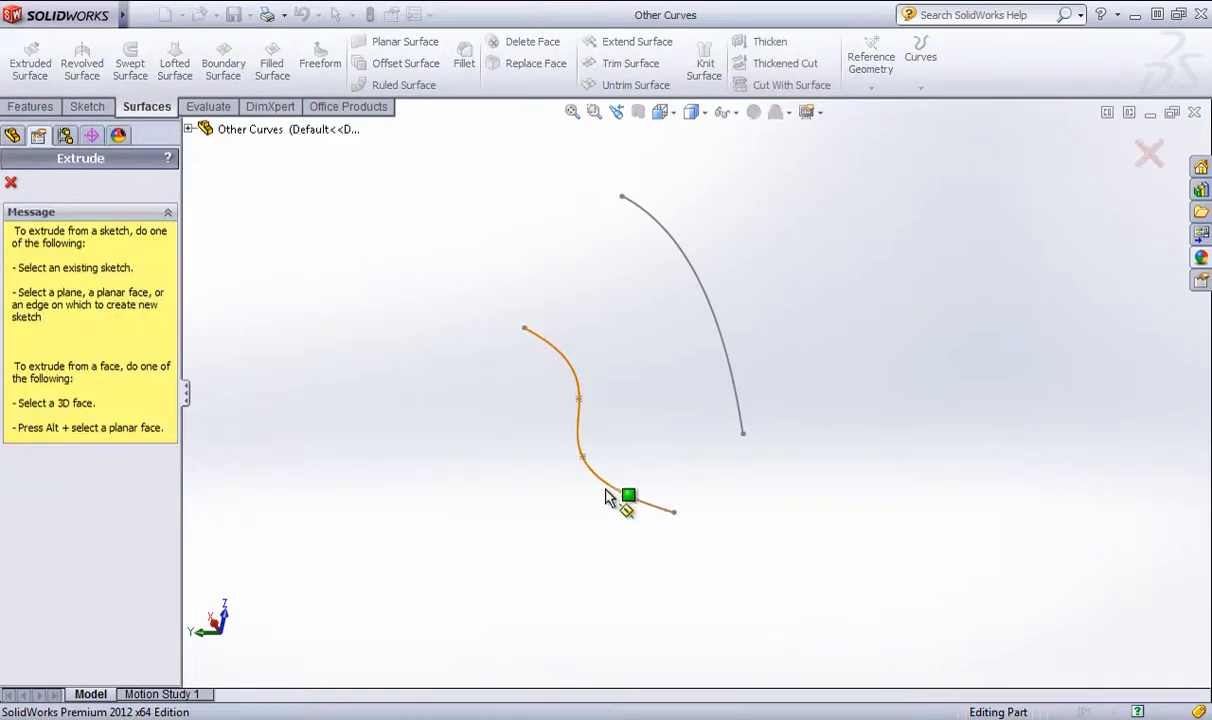
{"action": "left_click", "coordinate": [605, 497]}
{"action": "left_click", "coordinate": [625, 252]}
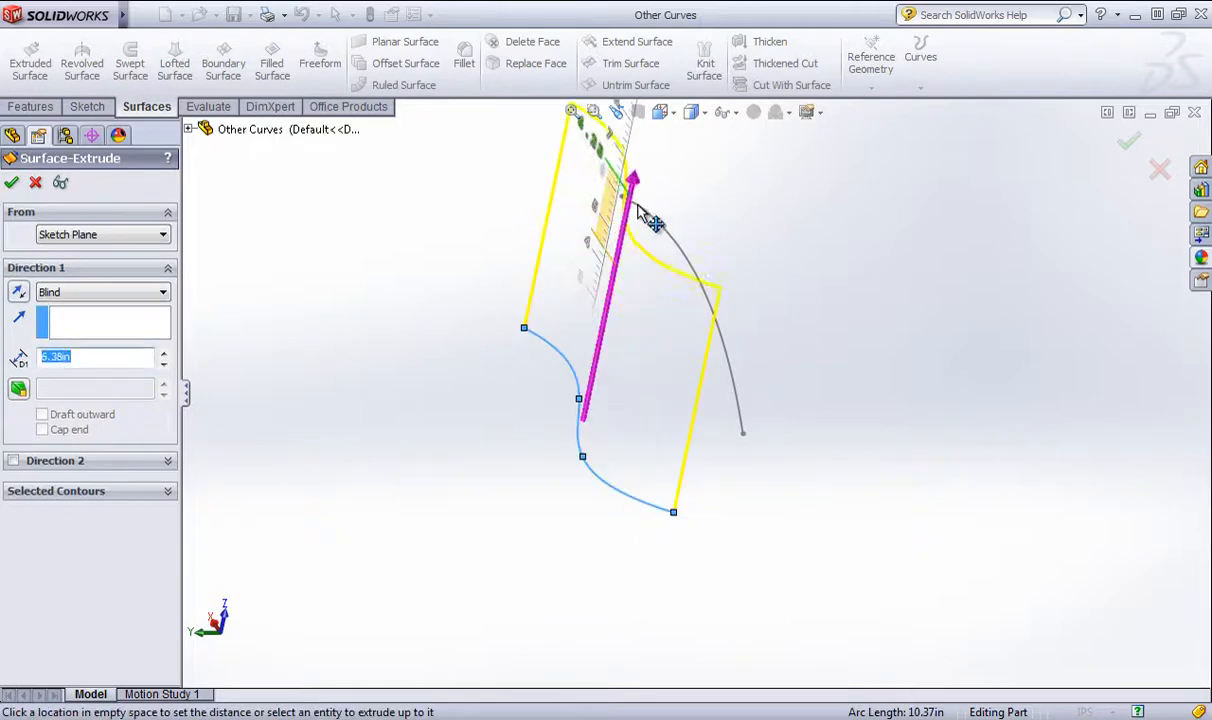
{"action": "left_click", "coordinate": [648, 218]}
{"action": "left_click", "coordinate": [1127, 142]}
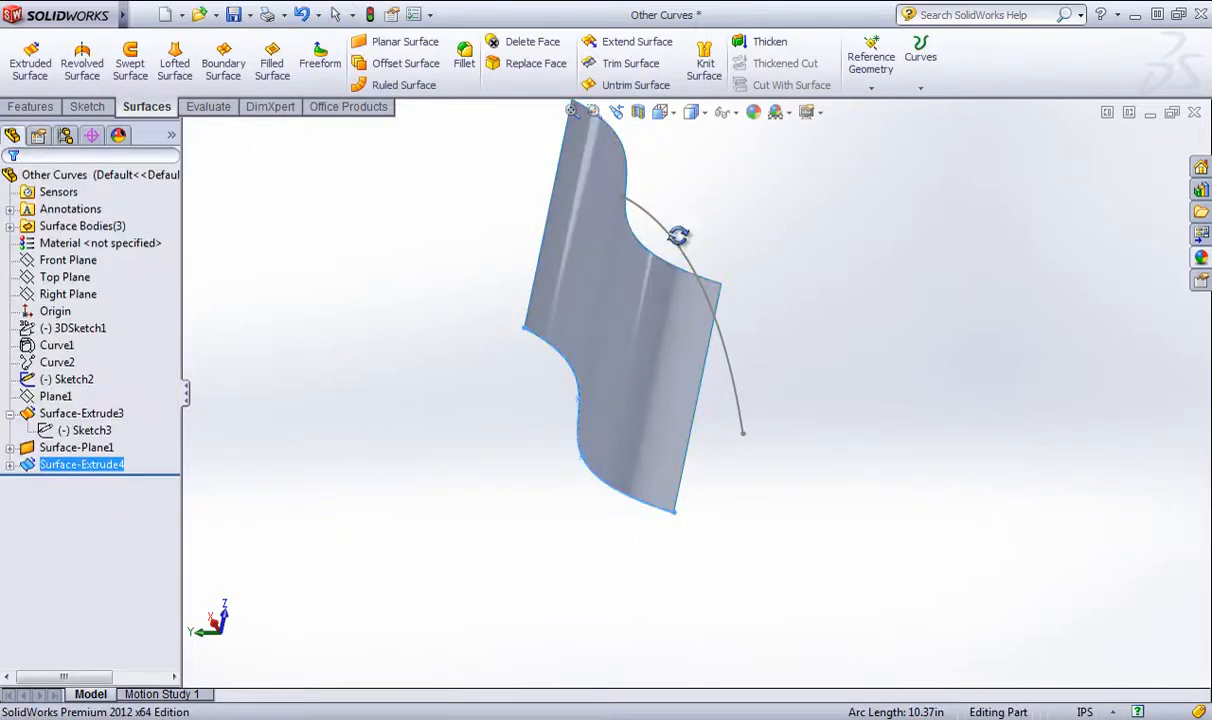
- Extrude the arc sketch into a blind 6.45 in surface that crosses the S-shaped surface
{"action": "mouse_move", "coordinate": [678, 235]}
{"action": "middle_mouse_down"}
{"action": "mouse_move", "coordinate": [665, 252]}
{"action": "mouse_move", "coordinate": [692, 249]}
{"action": "middle_mouse_up"}
{"action": "double_click", "coordinate": [690, 252]}
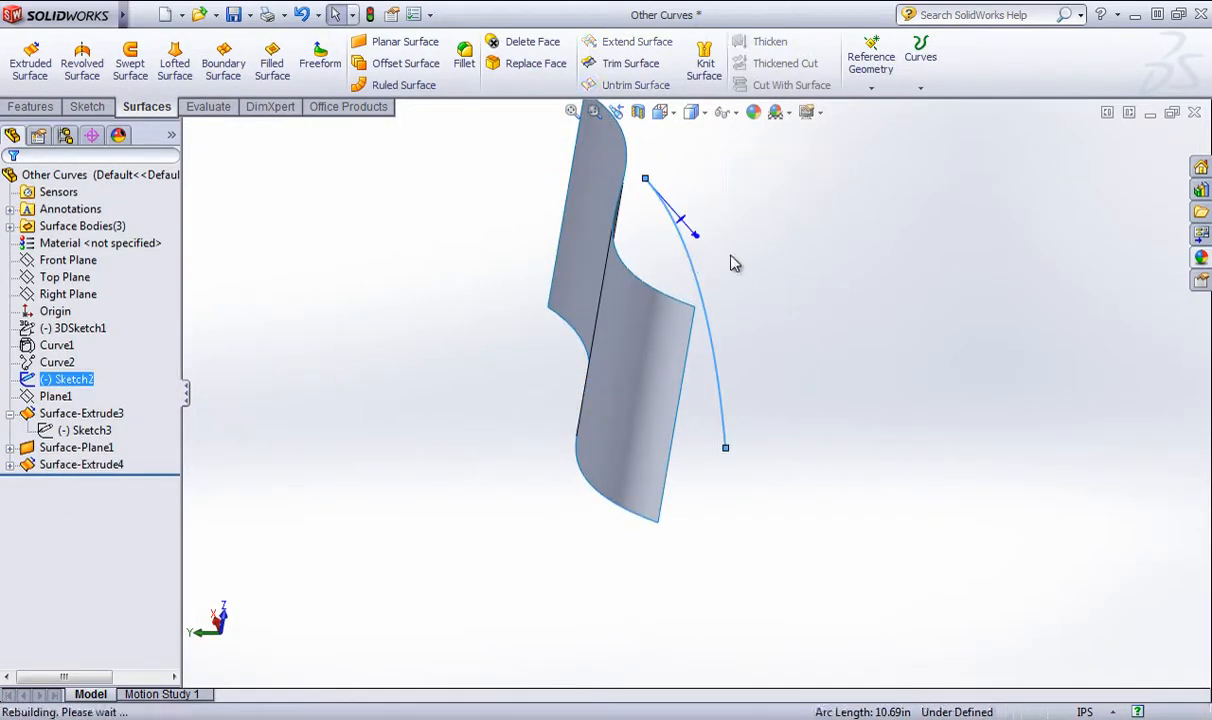
{"action": "left_click", "coordinate": [30, 62]}
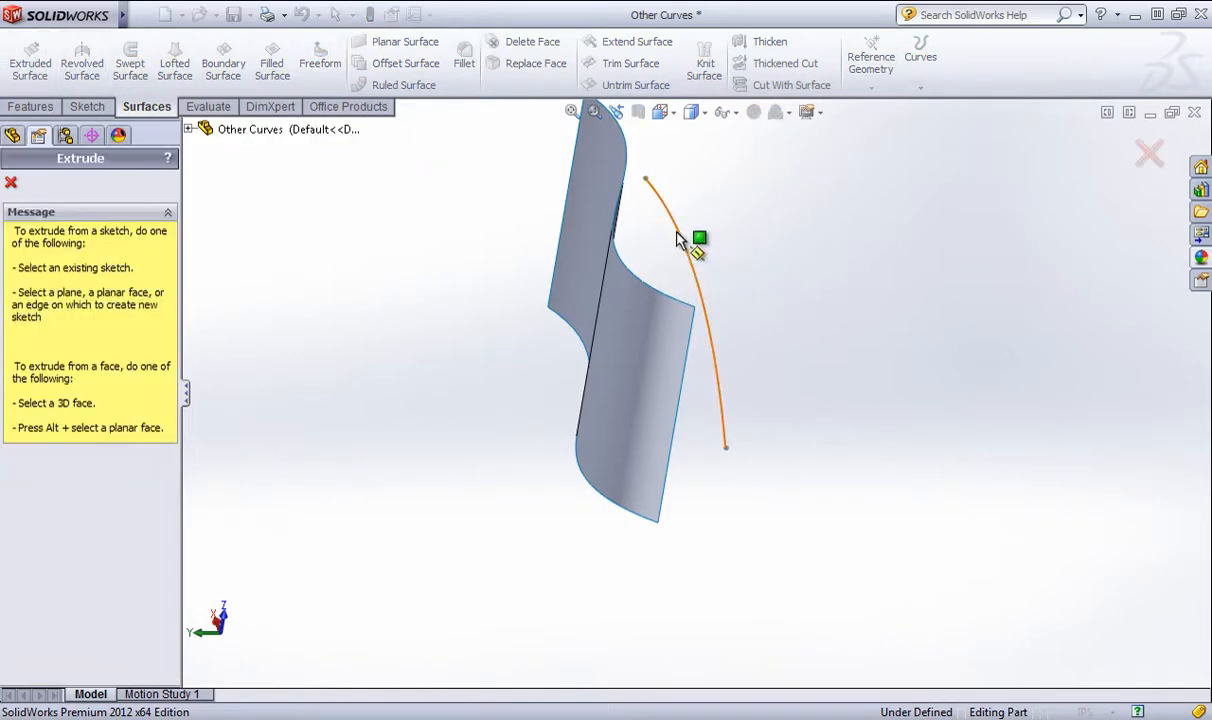
{"action": "left_click", "coordinate": [678, 240]}
{"action": "left_click", "coordinate": [1126, 142]}
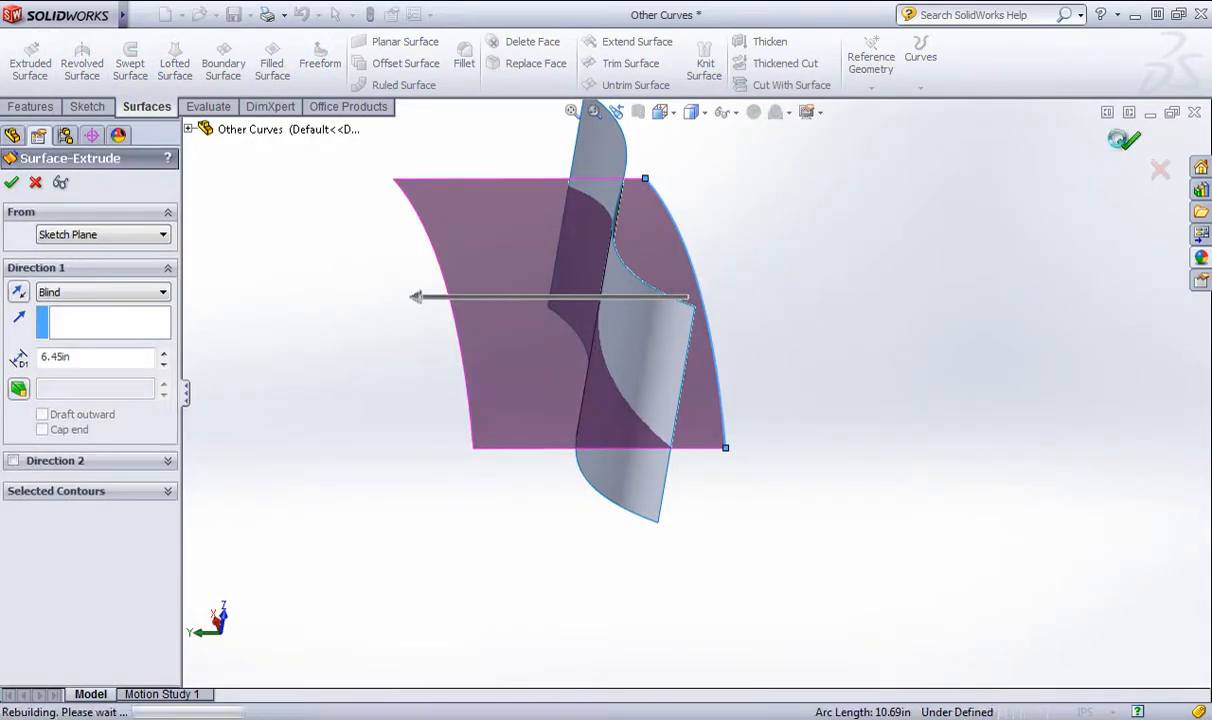
{"action": "middle_click_drag", "start_coordinate": [800, 410], "coordinate": [855, 340]}
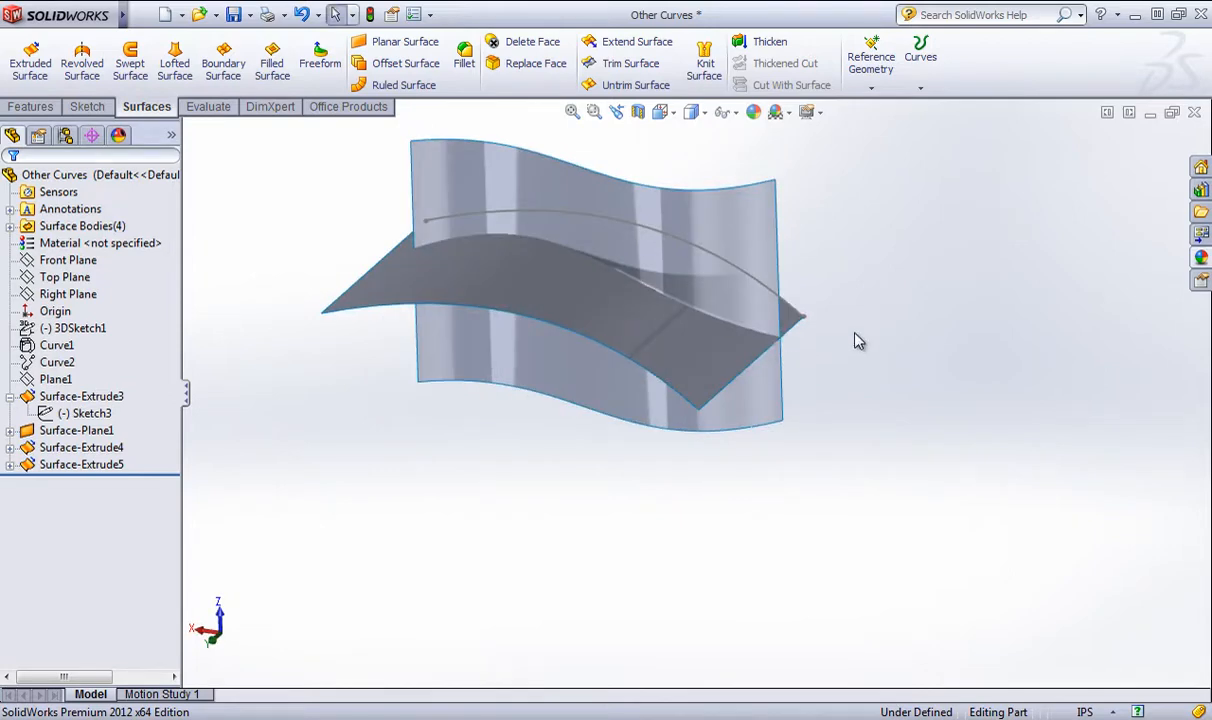
{"action": "middle_click_drag", "start_coordinate": [800, 308], "coordinate": [735, 345]}
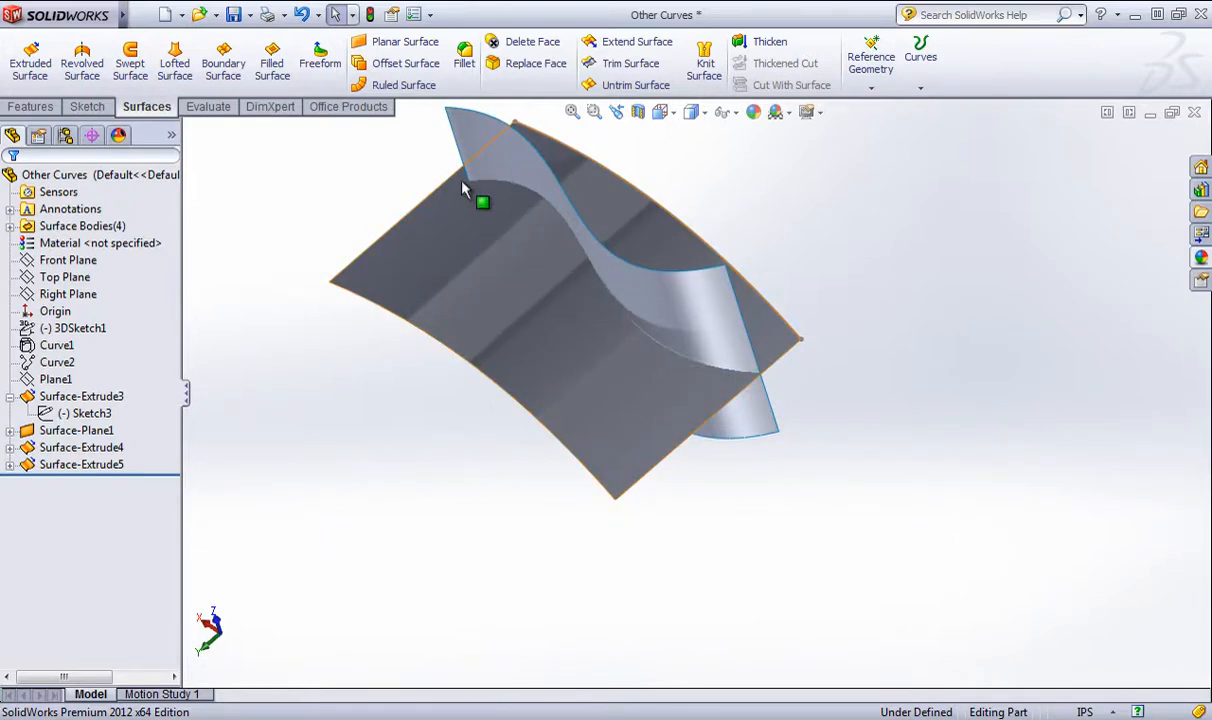
{"action": "middle_click_drag", "start_coordinate": [617, 312], "coordinate": [776, 250]}
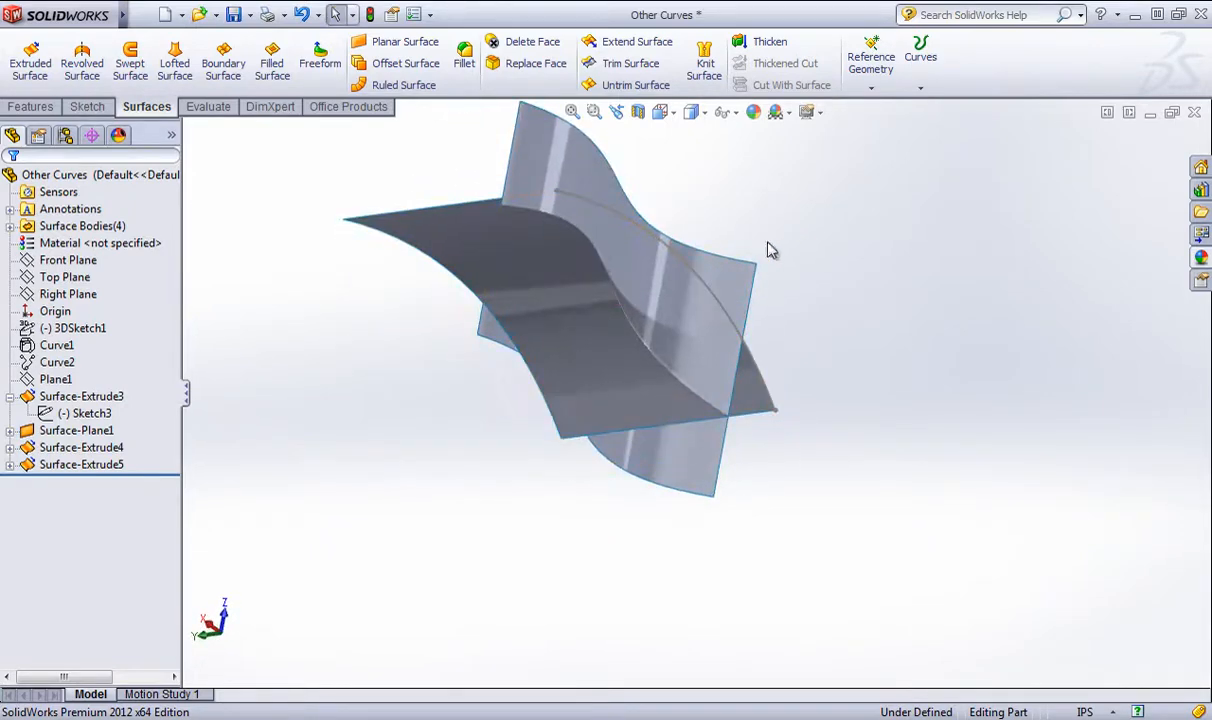
{"action": "left_click", "coordinate": [920, 80]}
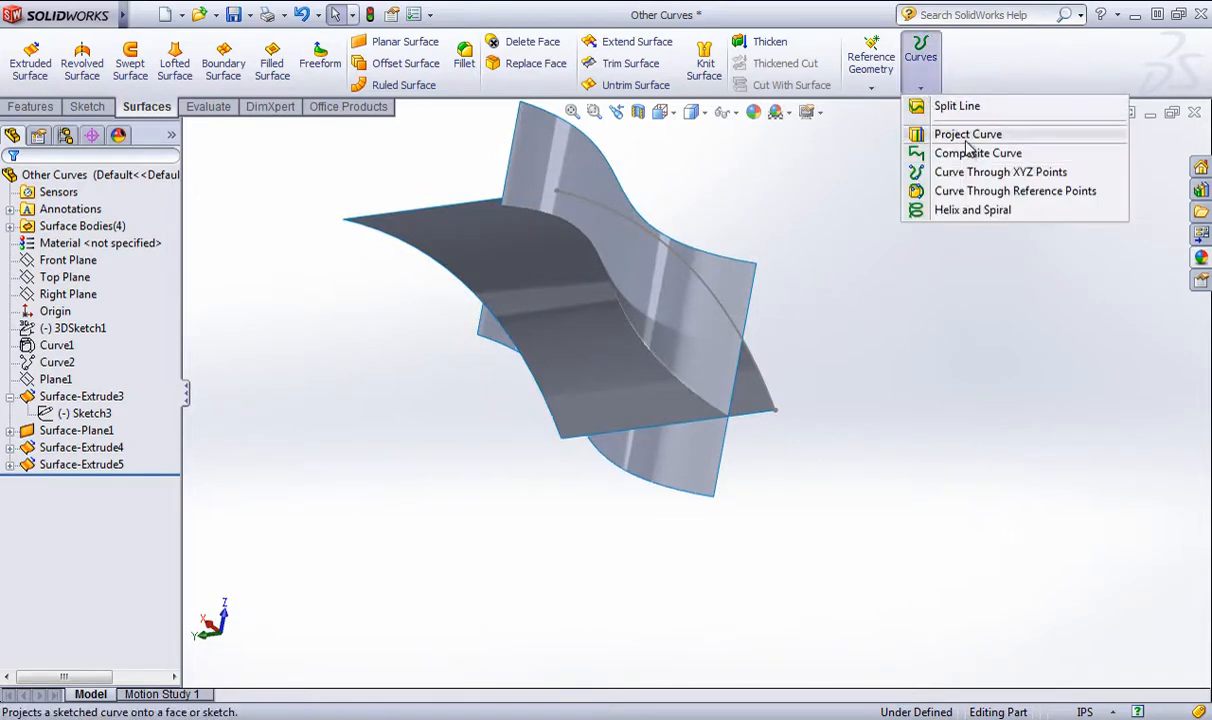
{"action": "middle_click_drag", "start_coordinate": [690, 314], "coordinate": [671, 565]}
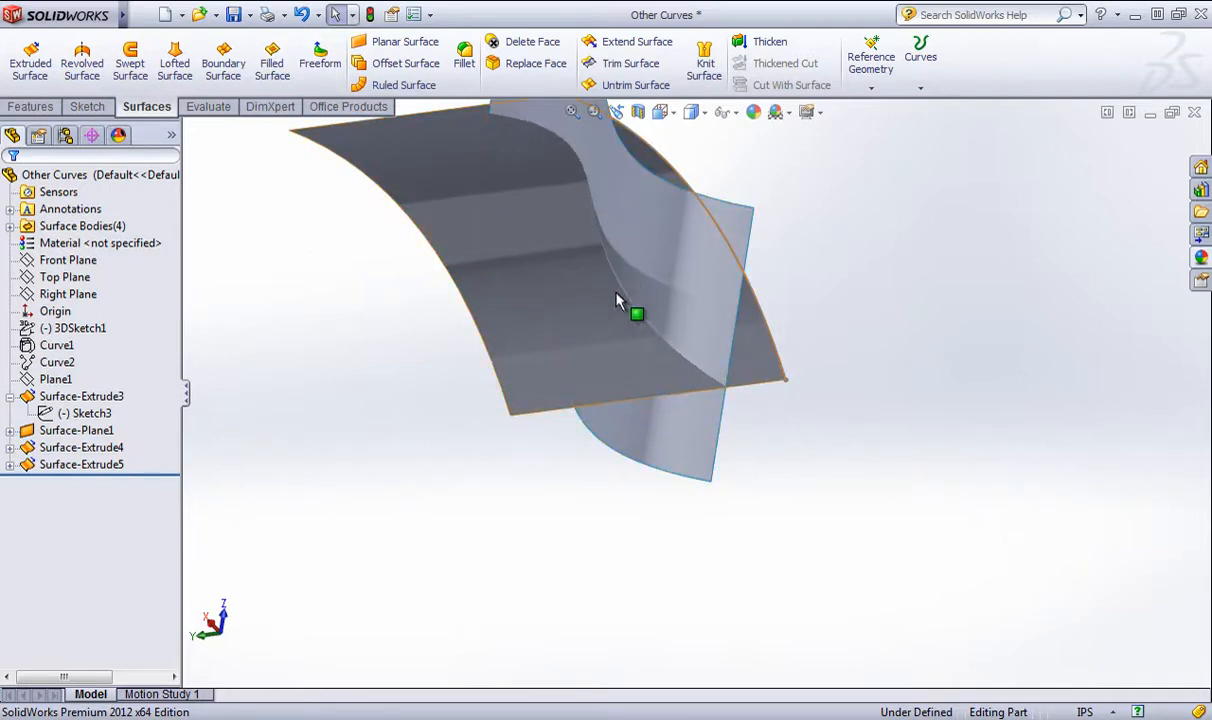
{"action": "middle_click_drag", "start_coordinate": [705, 376], "coordinate": [676, 417]}
- Start a new 3D sketch in the part
{"action": "left_click", "coordinate": [87, 106]}
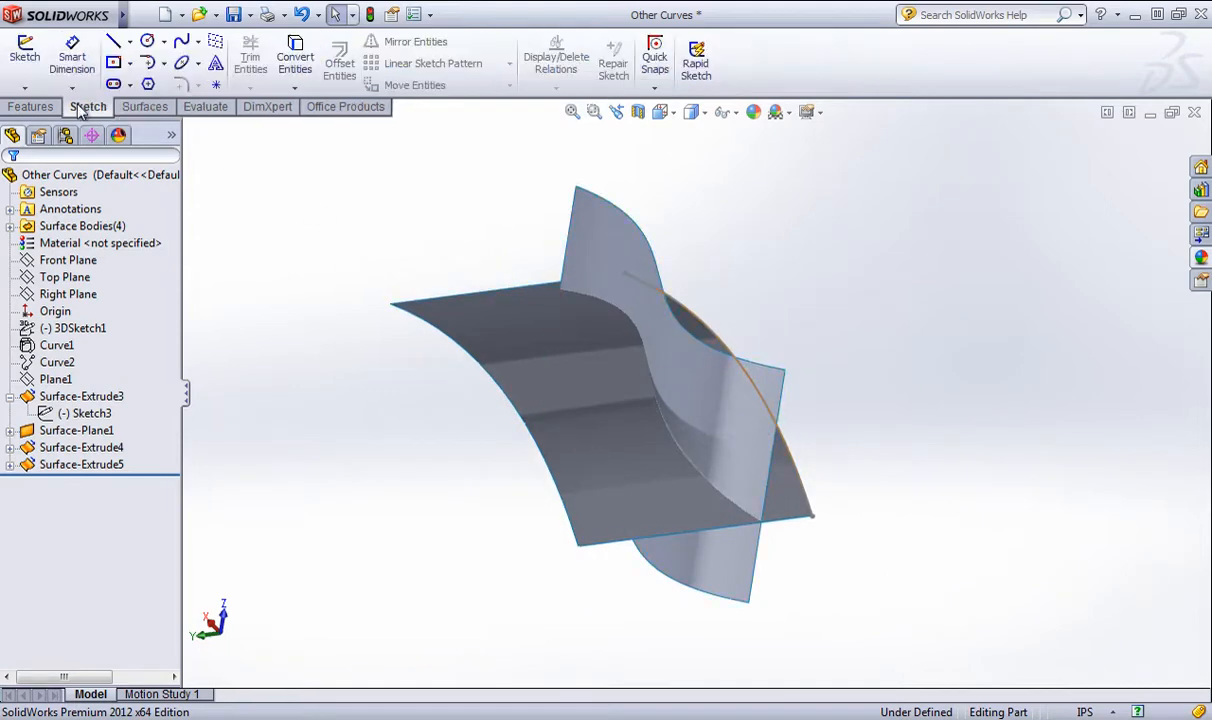
{"action": "left_click", "coordinate": [25, 88]}
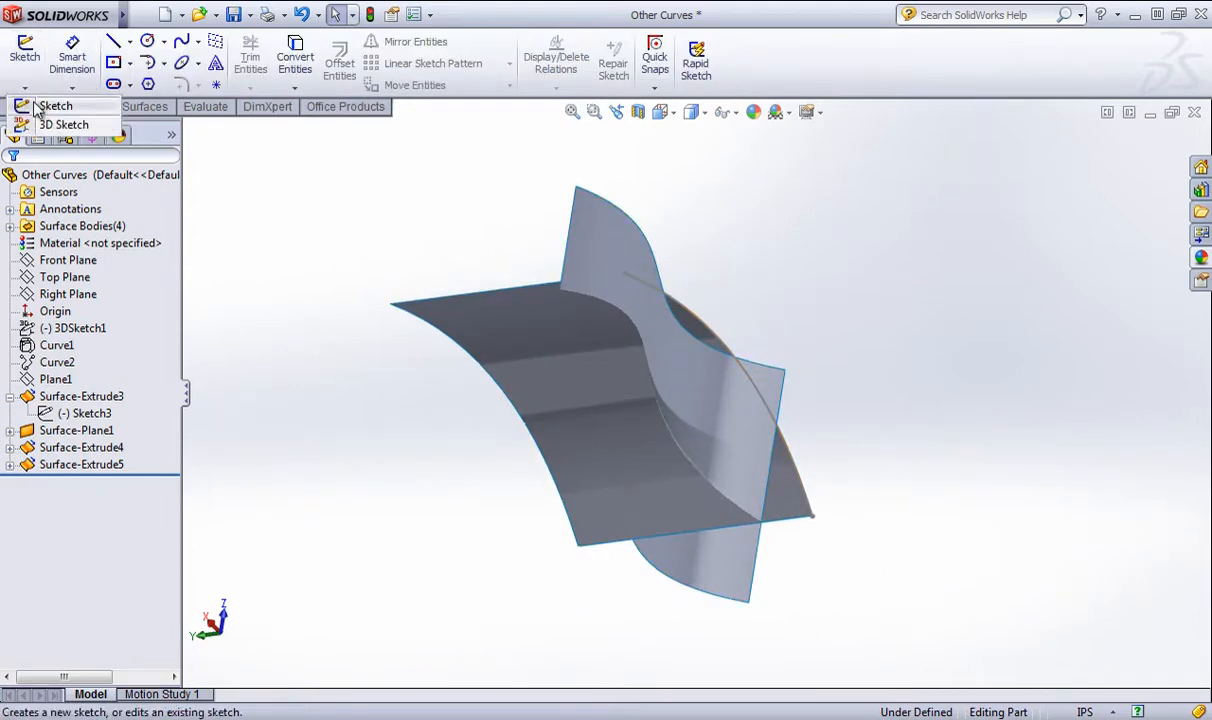
{"action": "left_click", "coordinate": [50, 122]}
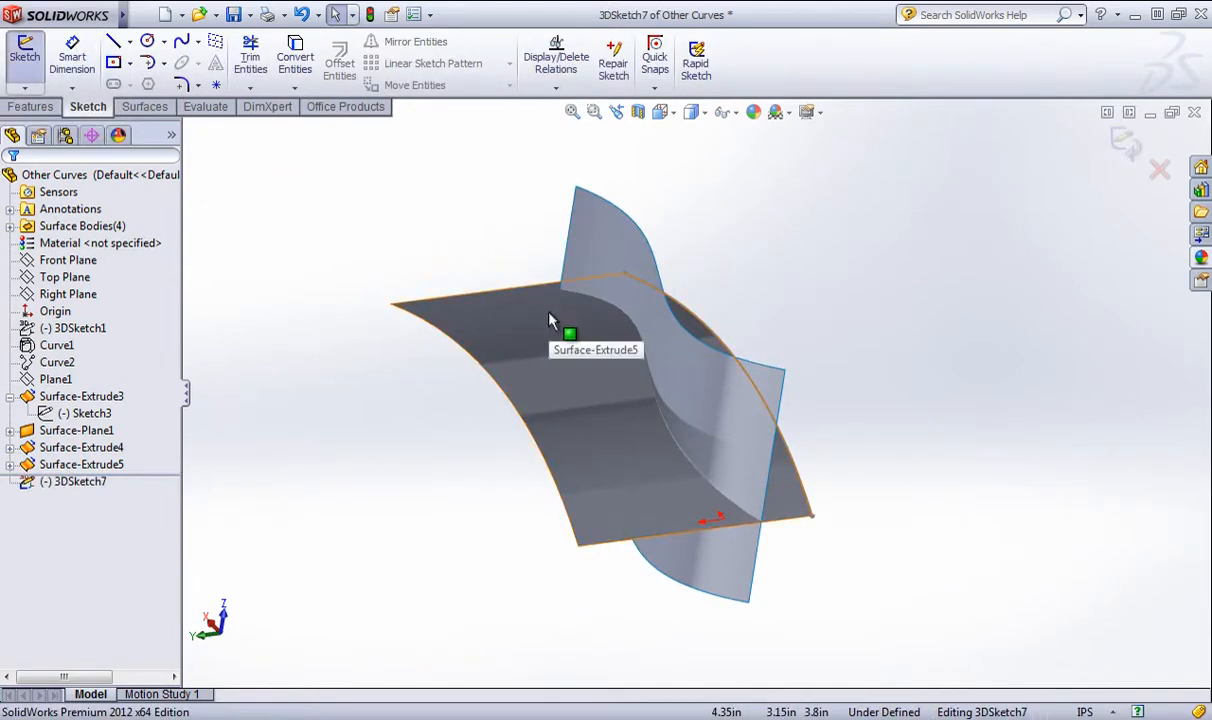
- Create an Intersection Curve between the arc surface and the S-shaped surface, and exit the 3D sketch
{"action": "key", "text": "s"}
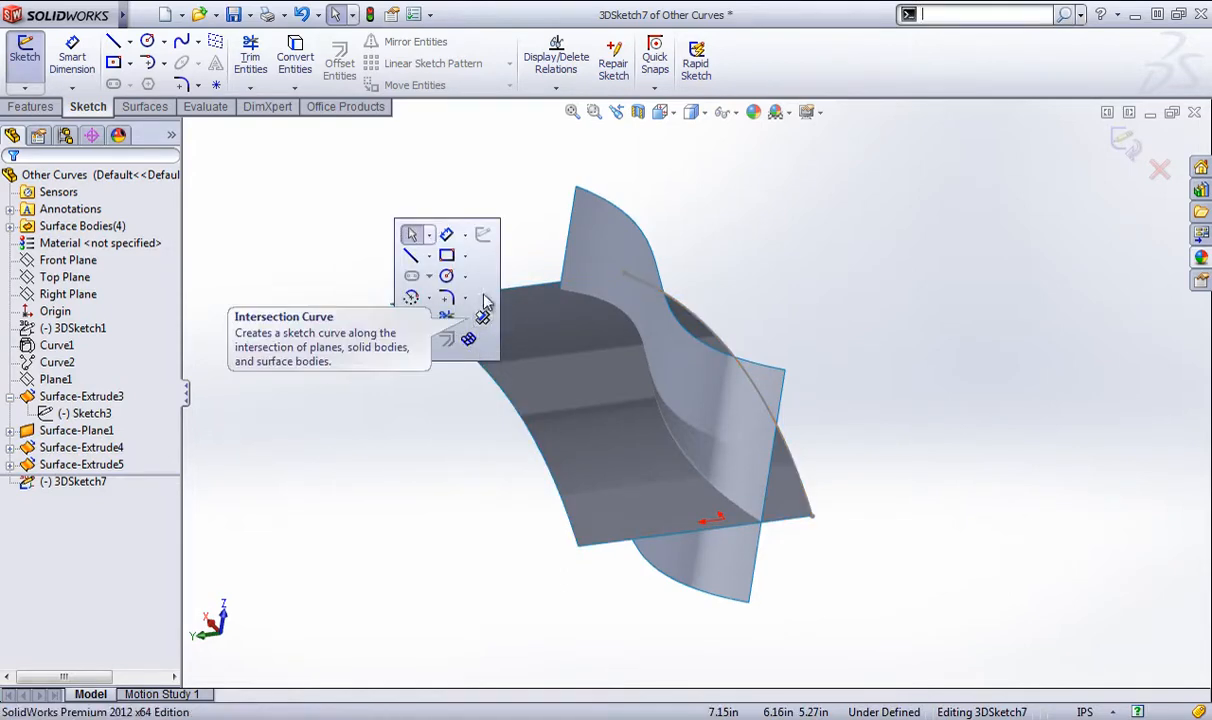
{"action": "mouse_move", "coordinate": [124, 12]}
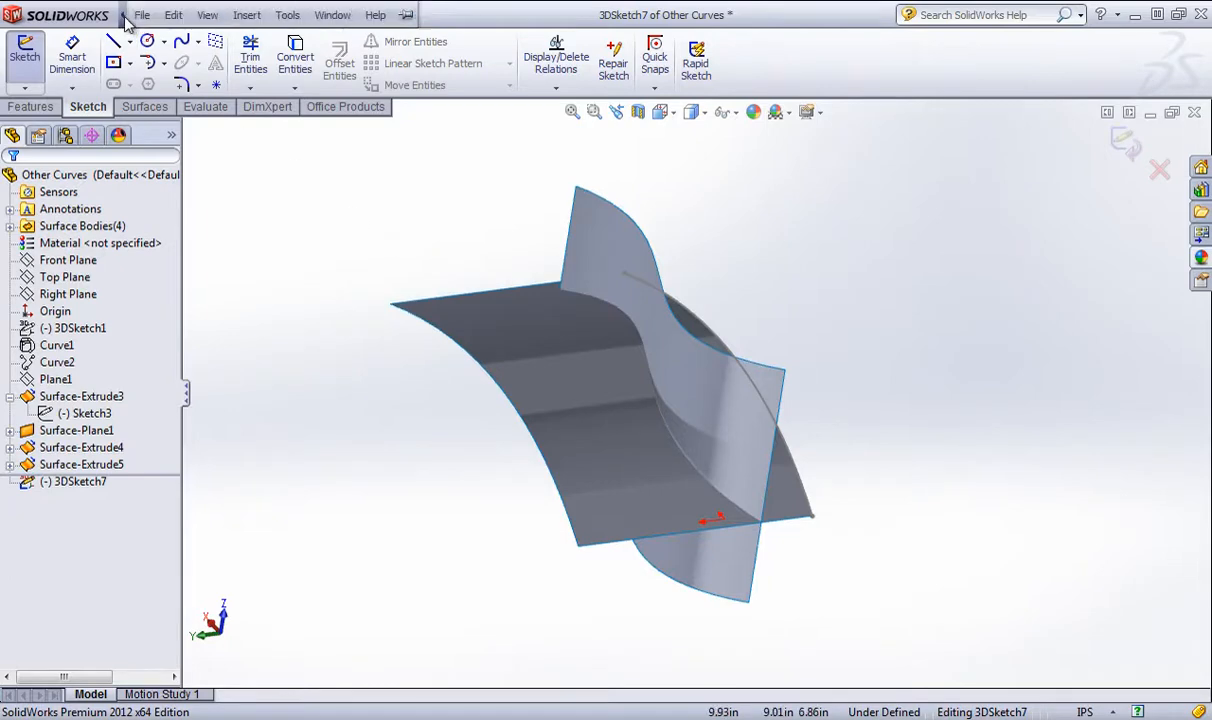
{"action": "left_click", "coordinate": [240, 14]}
{"action": "mouse_move", "coordinate": [290, 15]}
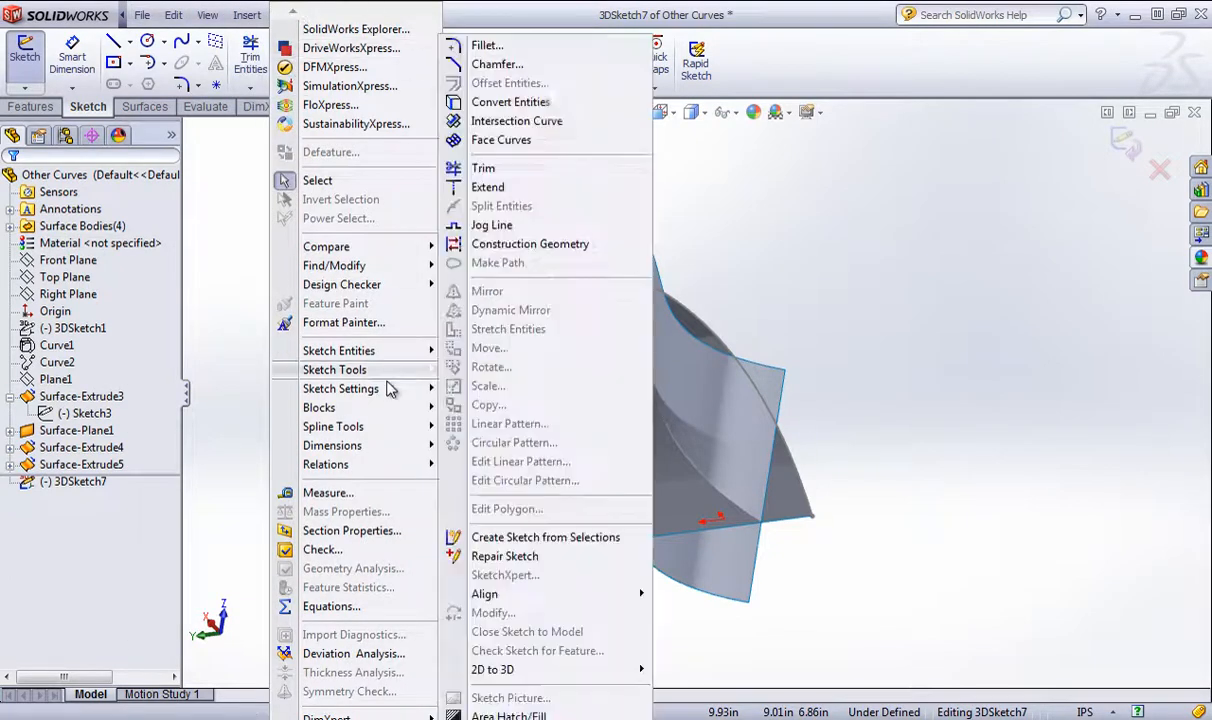
{"action": "mouse_move", "coordinate": [387, 372]}
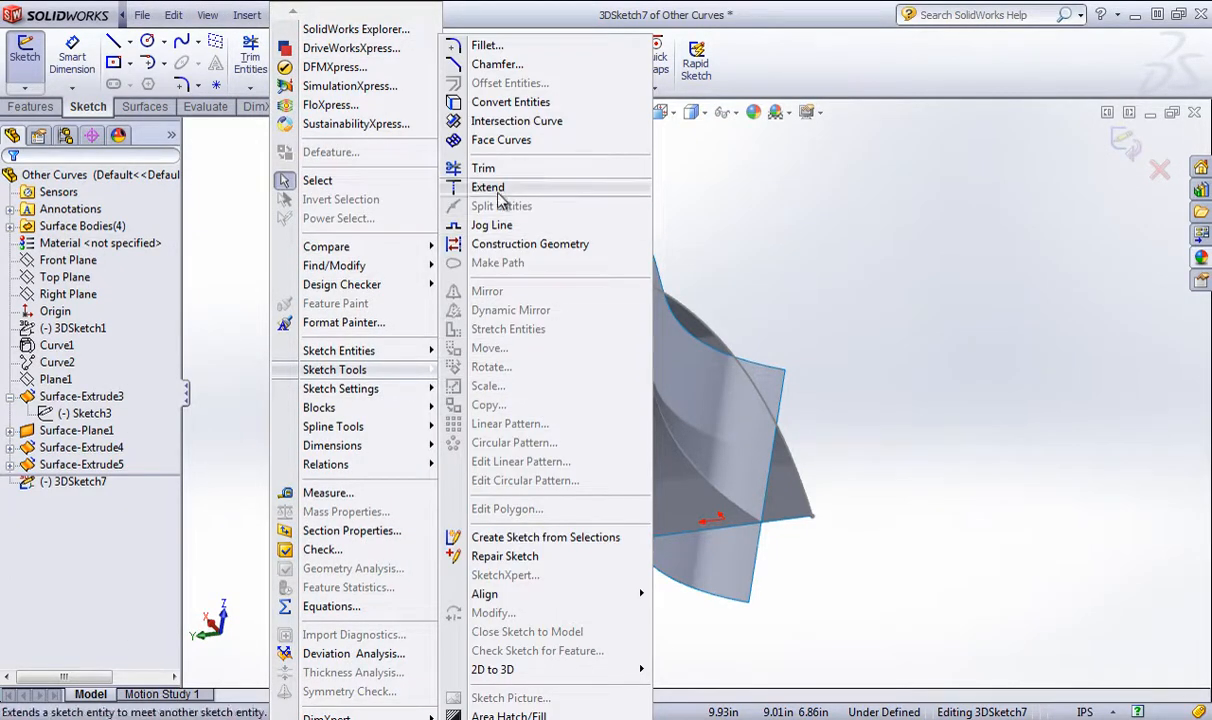
{"action": "left_click", "coordinate": [485, 123]}
{"action": "left_click", "coordinate": [620, 362]}
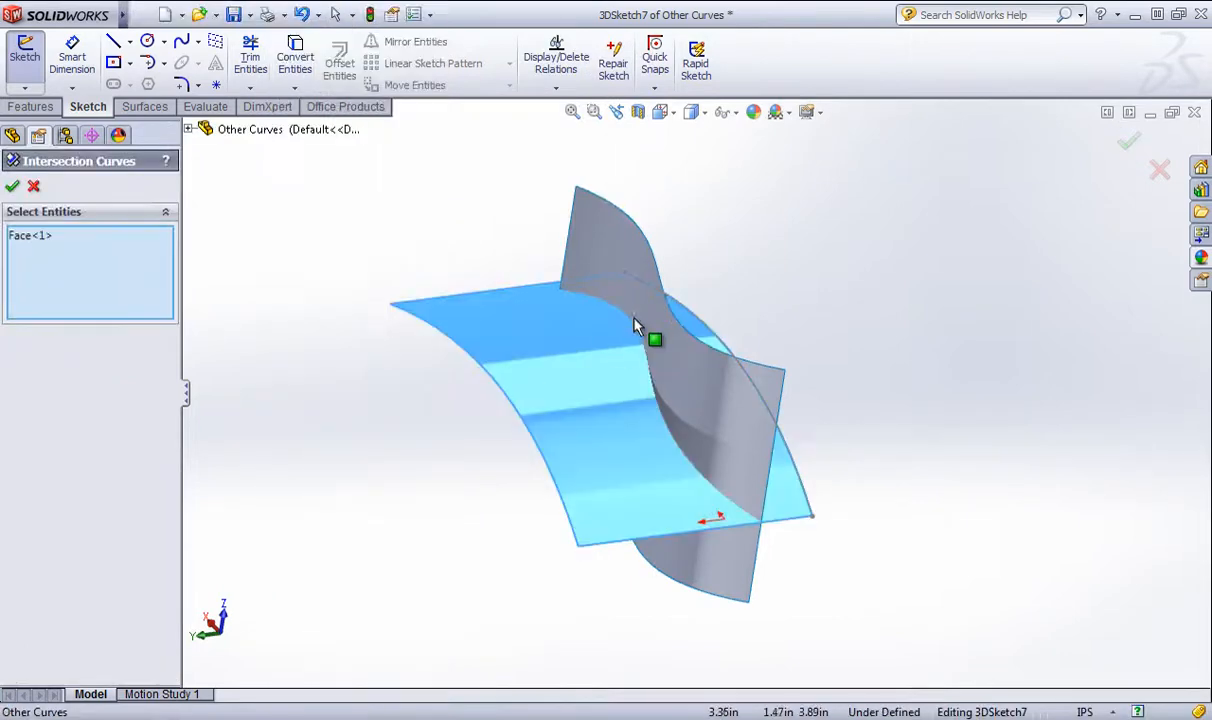
{"action": "left_click", "coordinate": [641, 330]}
{"action": "middle_click_drag", "start_coordinate": [372, 275], "coordinate": [406, 341]}
{"action": "left_click", "coordinate": [12, 186]}
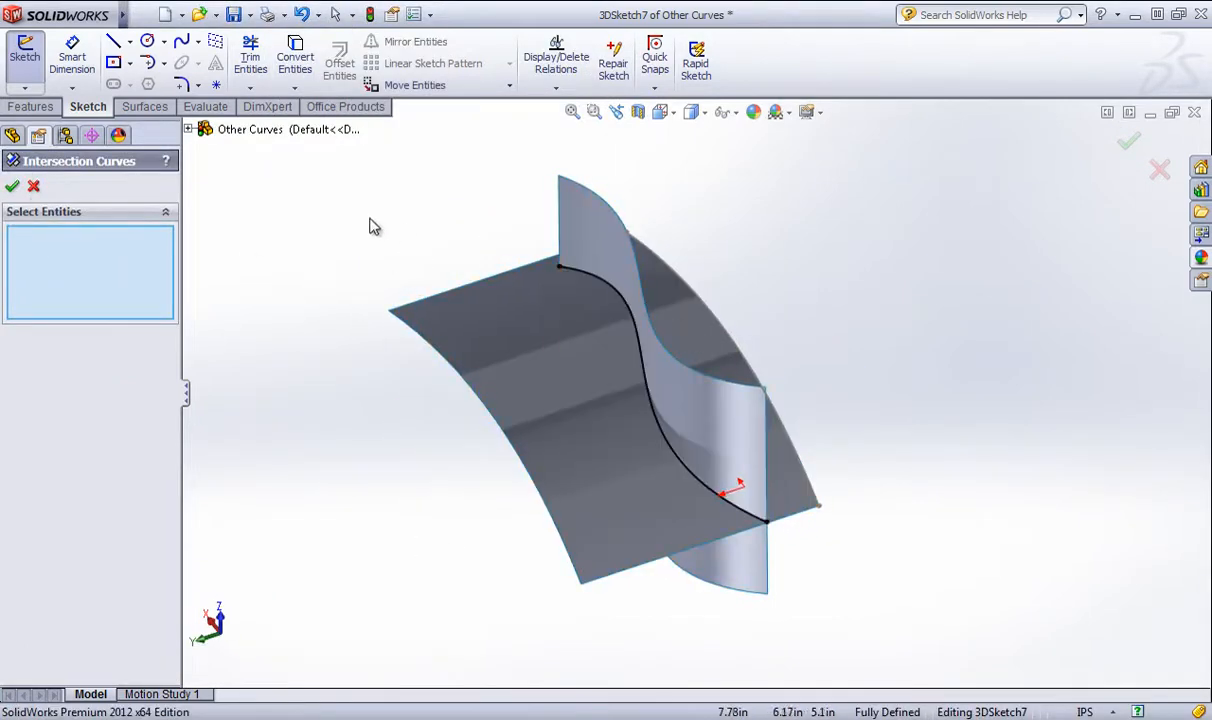
{"action": "middle_click_drag", "start_coordinate": [371, 225], "coordinate": [530, 355]}
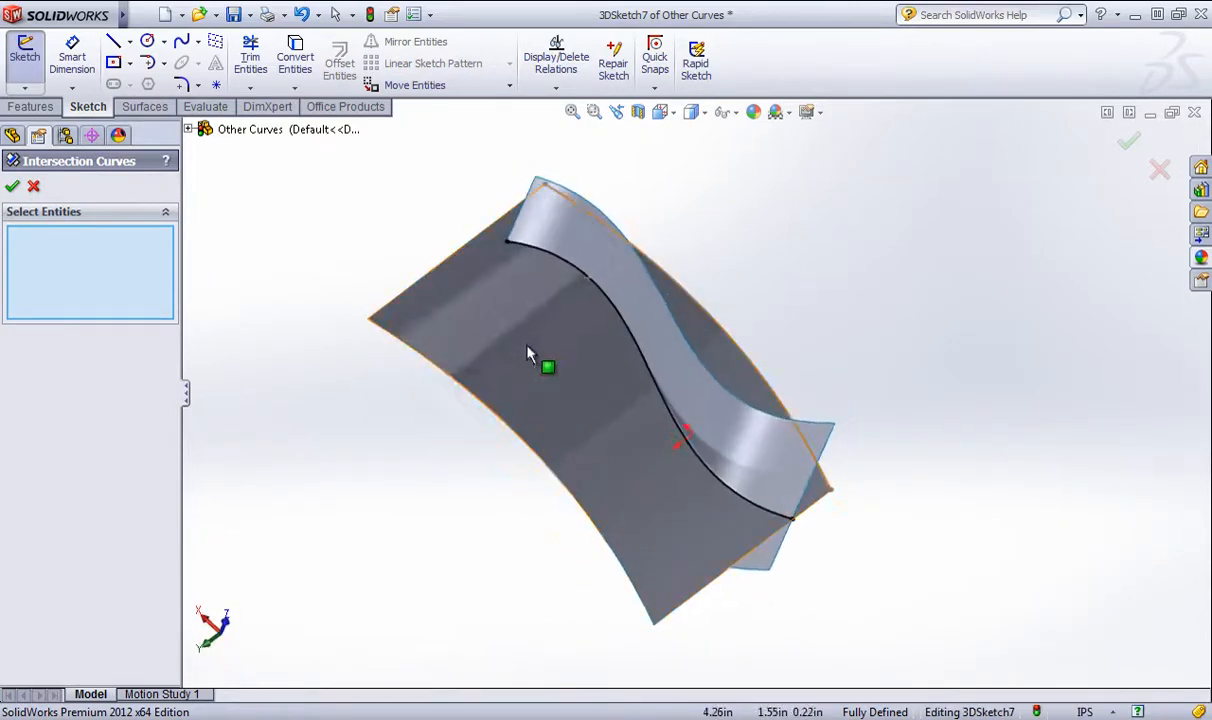
{"action": "left_click", "coordinate": [1130, 145]}
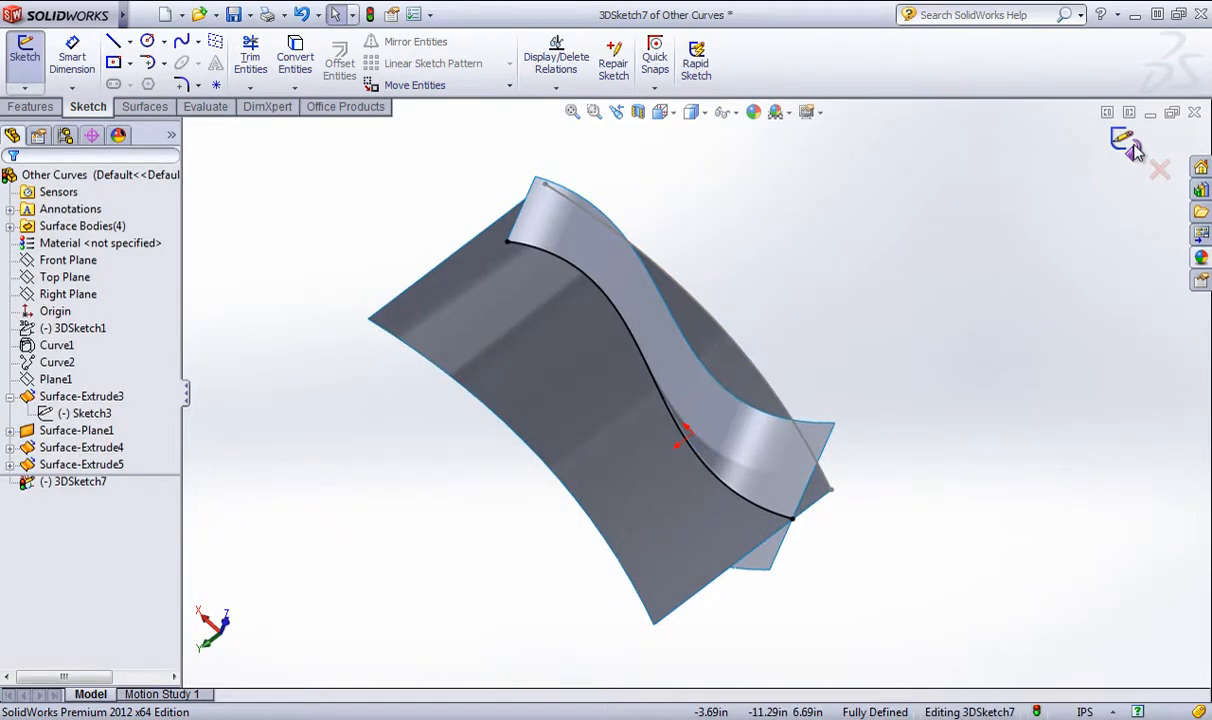
{"action": "left_click", "coordinate": [1128, 144]}
{"action": "type", "text": "s"}
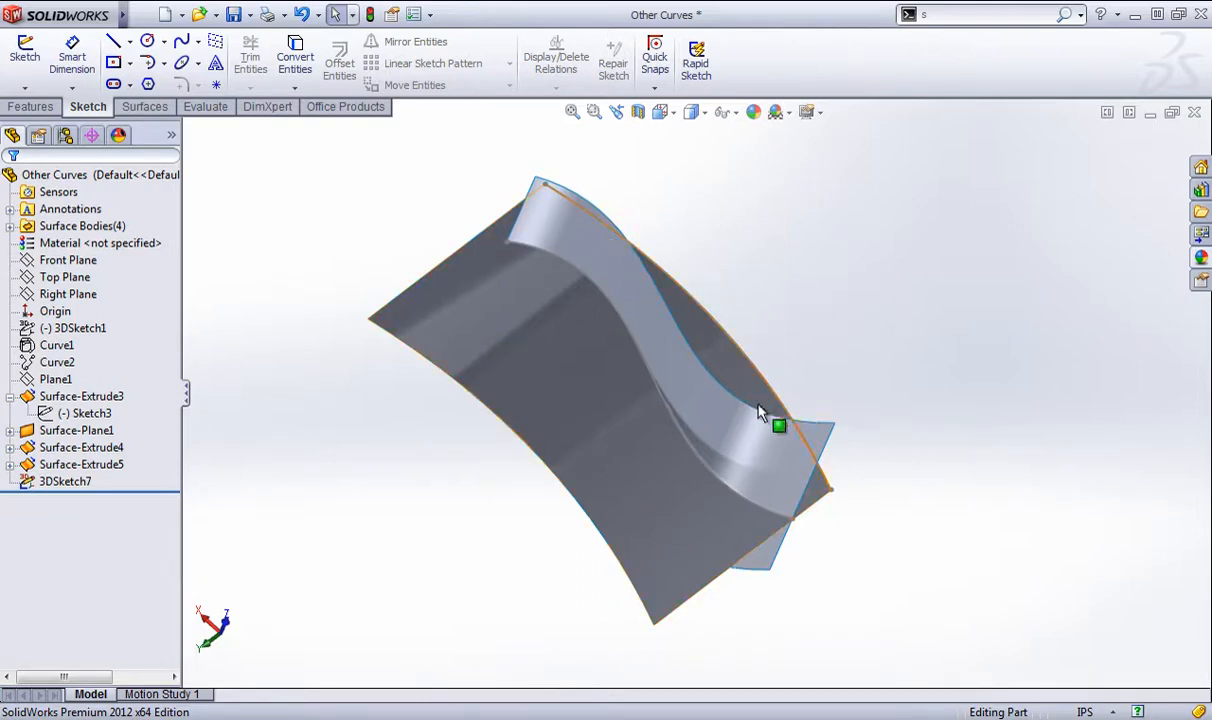
{"action": "middle_click_drag", "start_coordinate": [758, 413], "coordinate": [705, 372]}
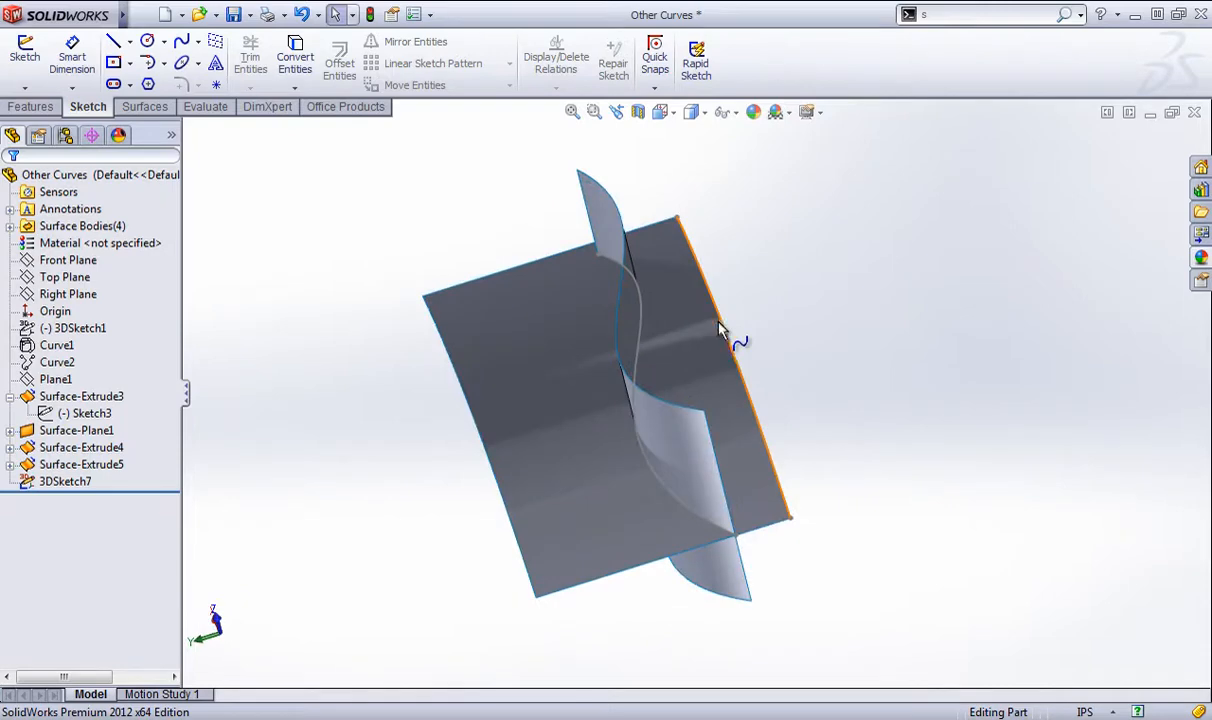
{"action": "middle_click_drag", "start_coordinate": [709, 284], "coordinate": [408, 233]}
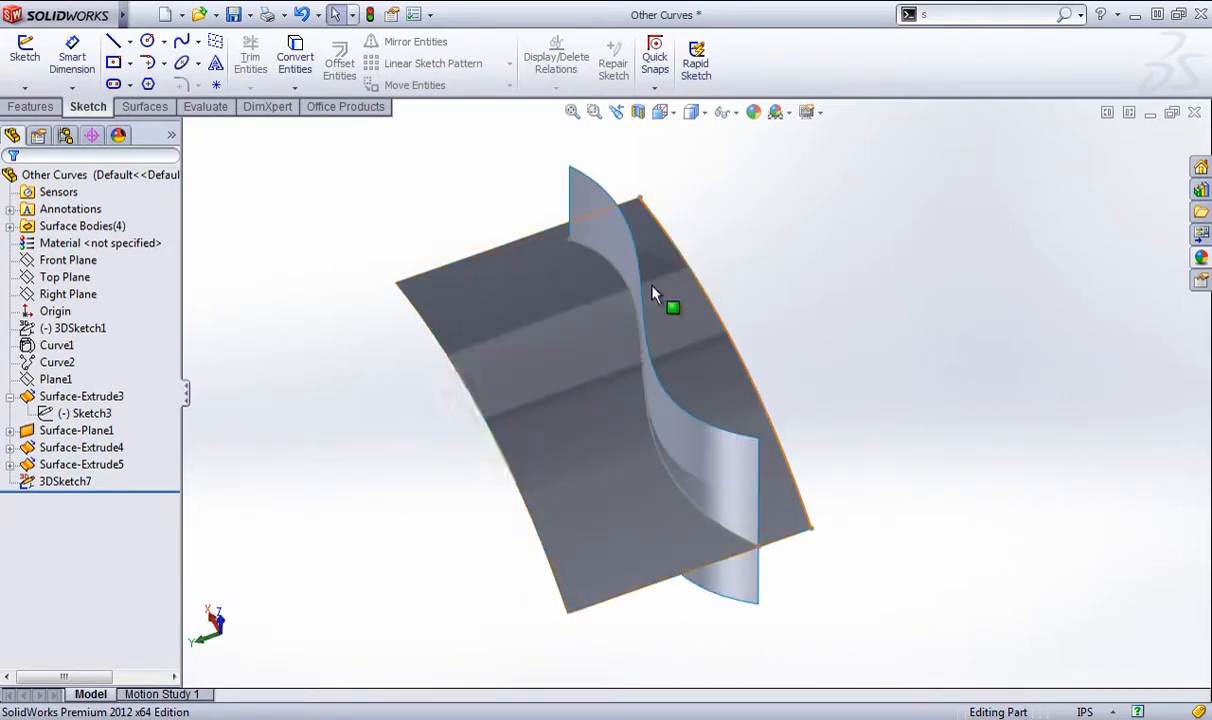
{"action": "left_click", "coordinate": [50, 277]}
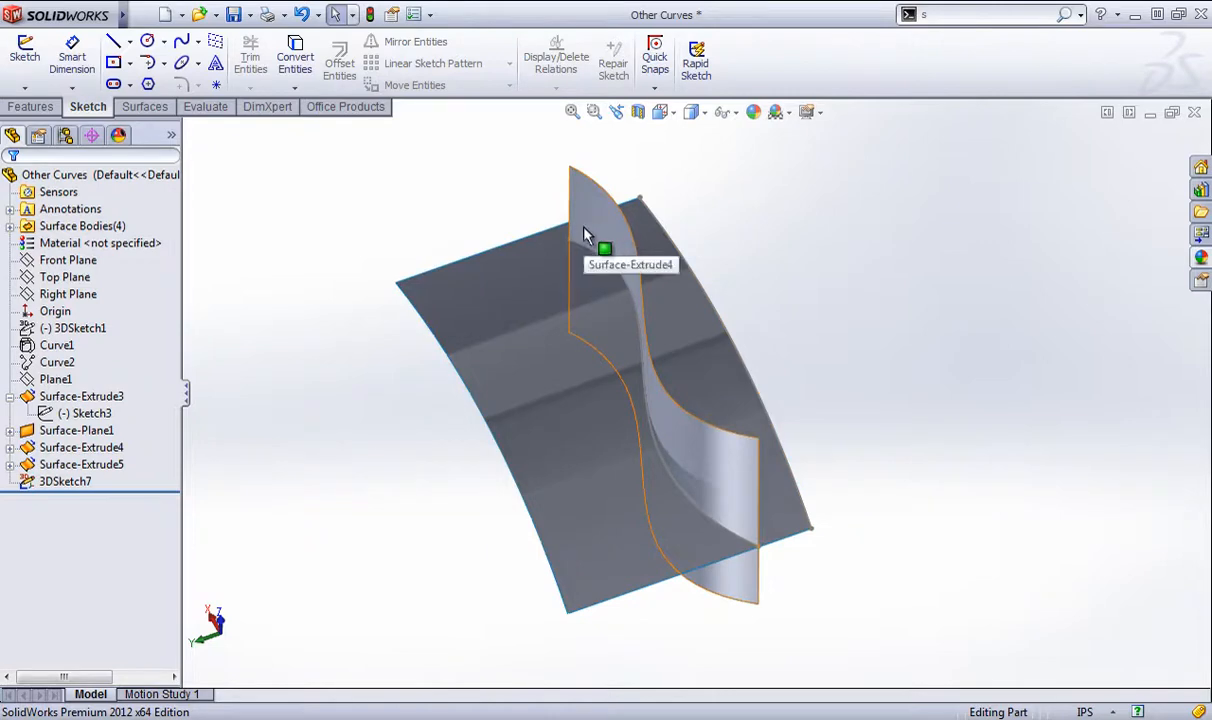
{"action": "left_click", "coordinate": [67, 279]}
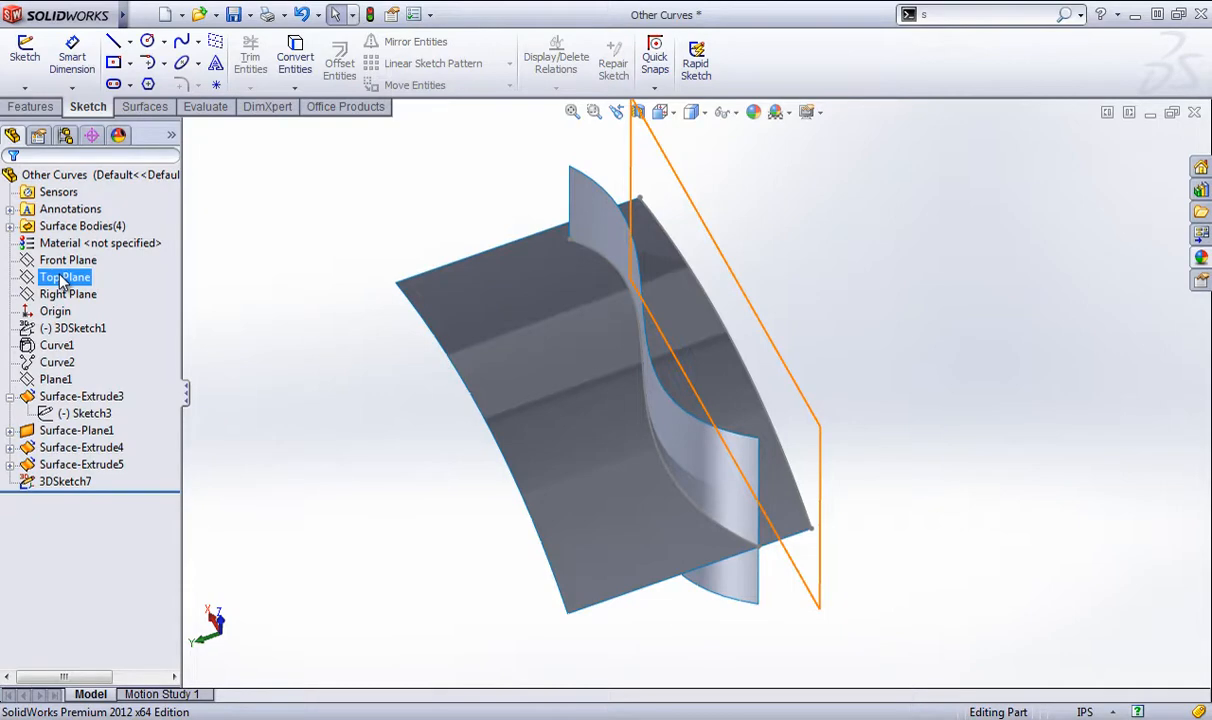
{"action": "left_click", "coordinate": [325, 161]}
{"action": "middle_click_drag", "start_coordinate": [370, 252], "coordinate": [400, 238]}
- Trim the arc surface with Surface-Extrude4 as the standard trim tool, keeping the piece on the side away from the arc sketch
{"action": "left_click", "coordinate": [30, 106]}
{"action": "left_click", "coordinate": [145, 106]}
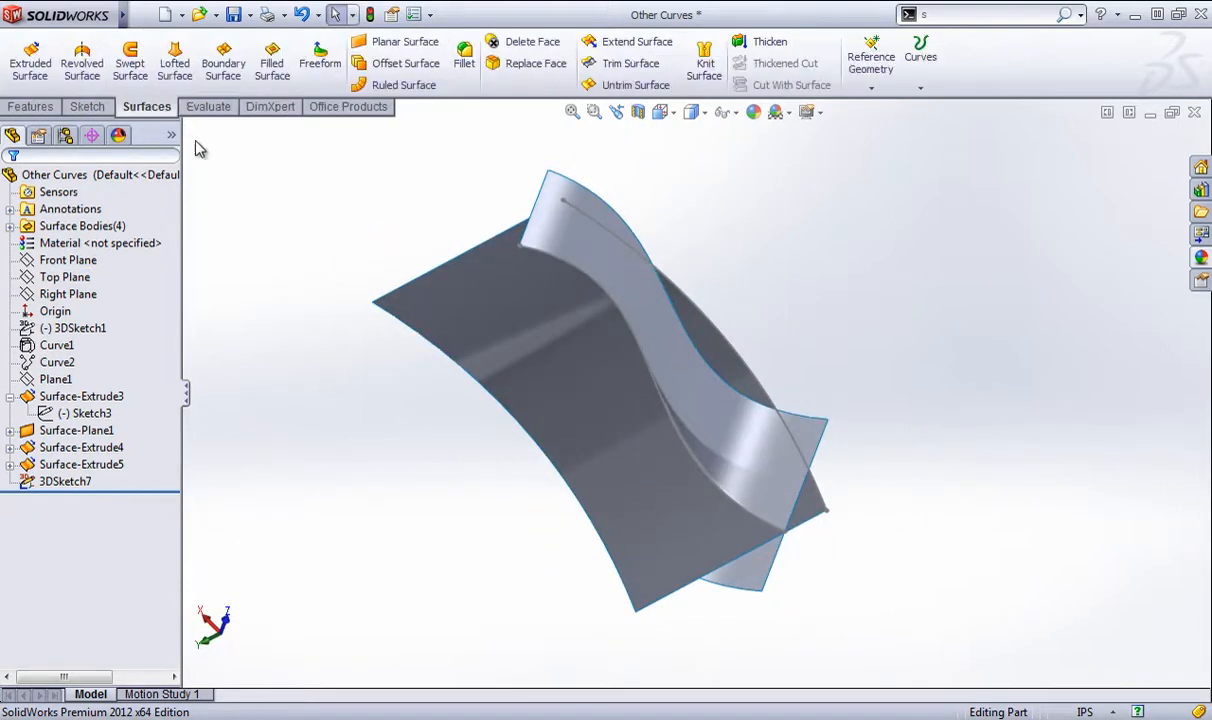
{"action": "left_click", "coordinate": [628, 63]}
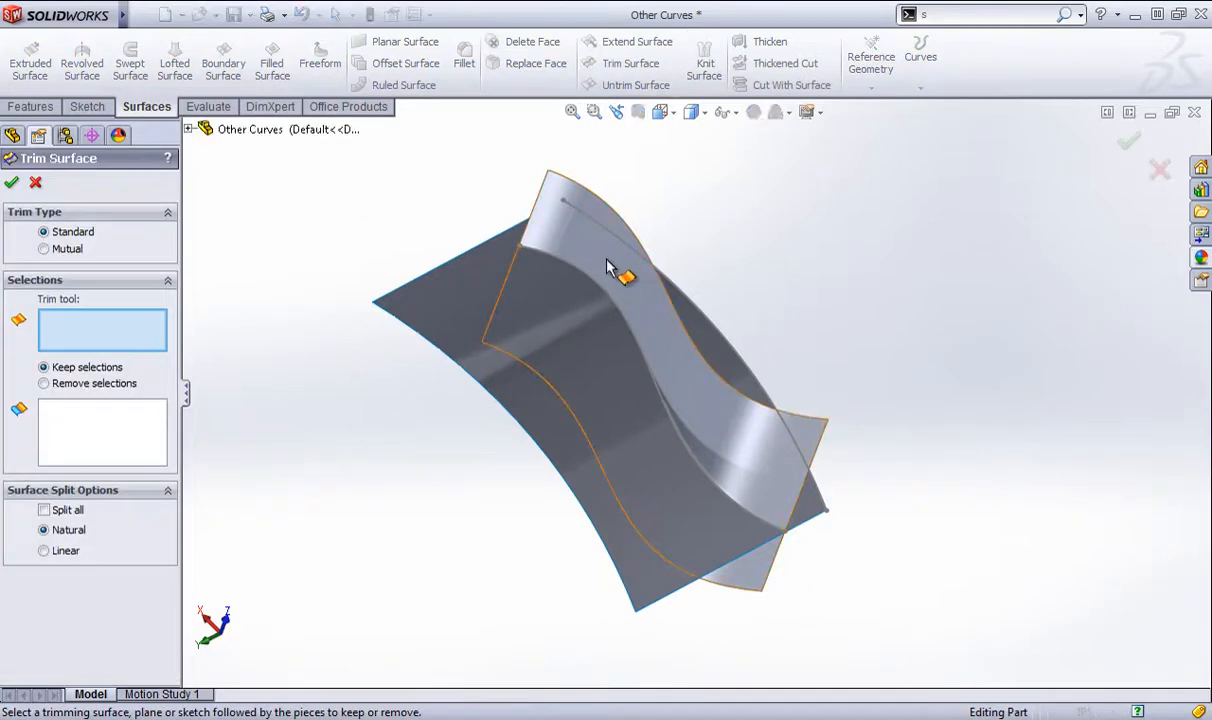
{"action": "left_click", "coordinate": [614, 270]}
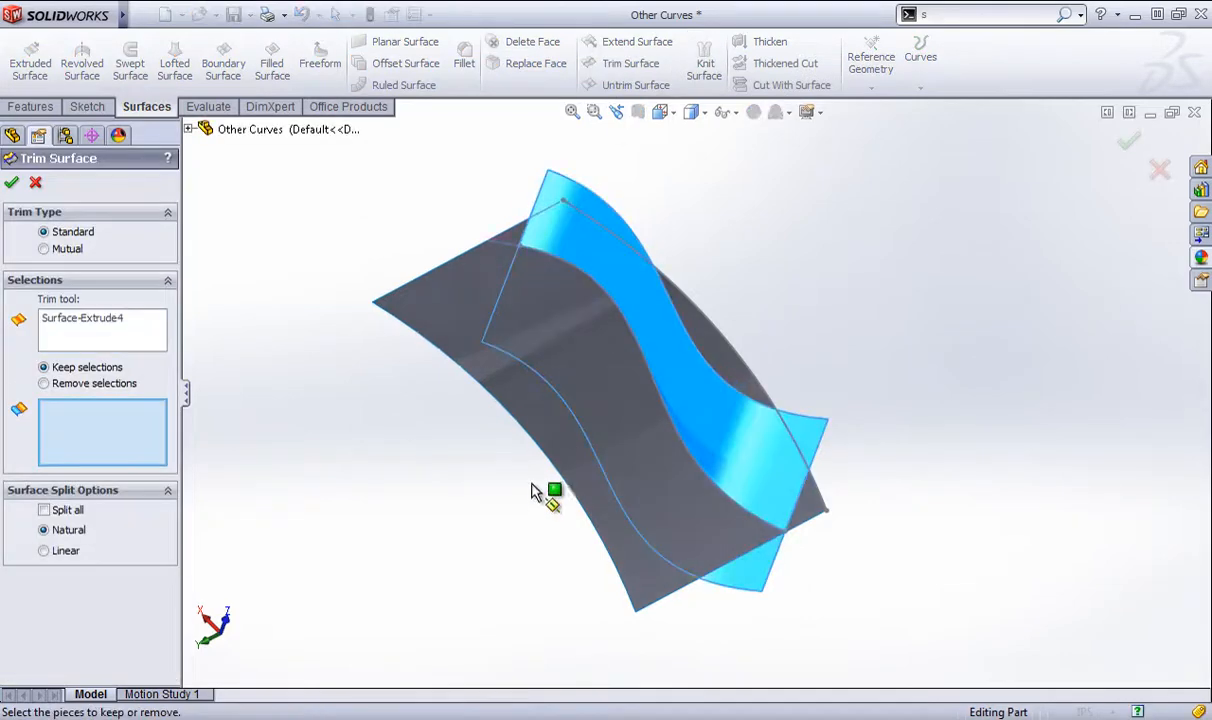
{"action": "left_click", "coordinate": [468, 336]}
{"action": "left_click", "coordinate": [11, 182]}
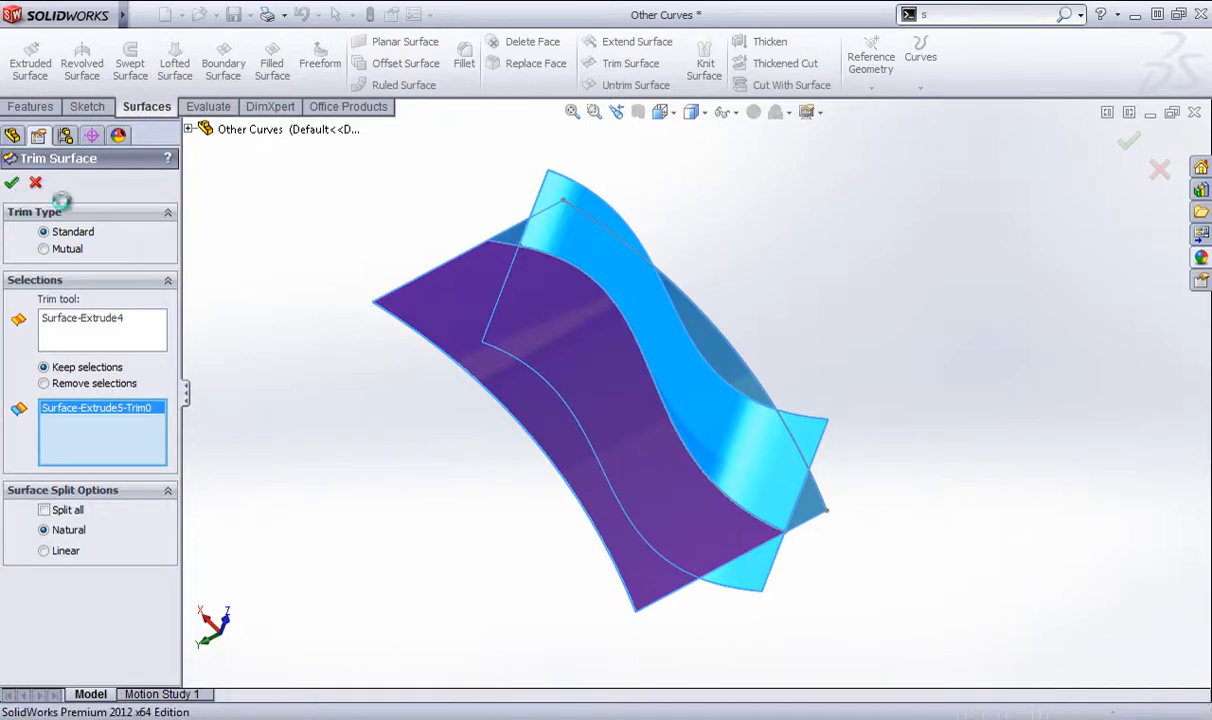
{"action": "right_click", "coordinate": [571, 270]}
{"action": "key", "text": "Escape"}
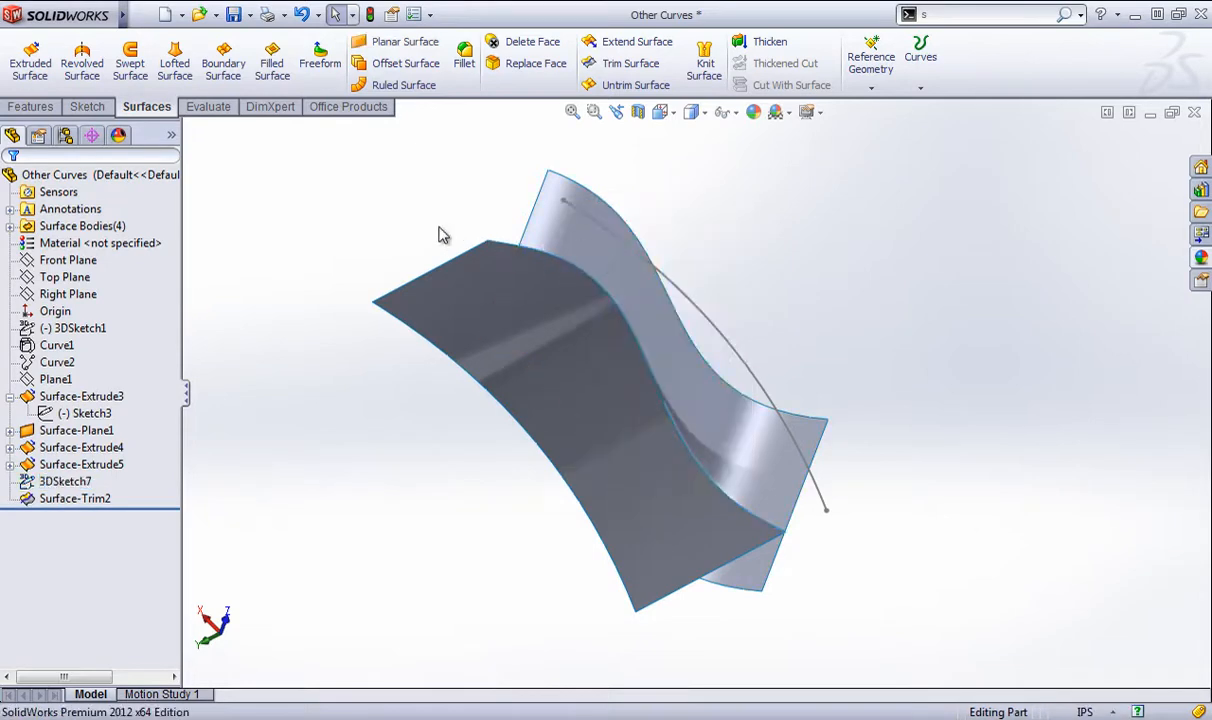
- Convert the trimmed edge of the arc surface into a curve in a new 3D sketch, and exit the sketch
{"action": "left_click", "coordinate": [572, 268]}
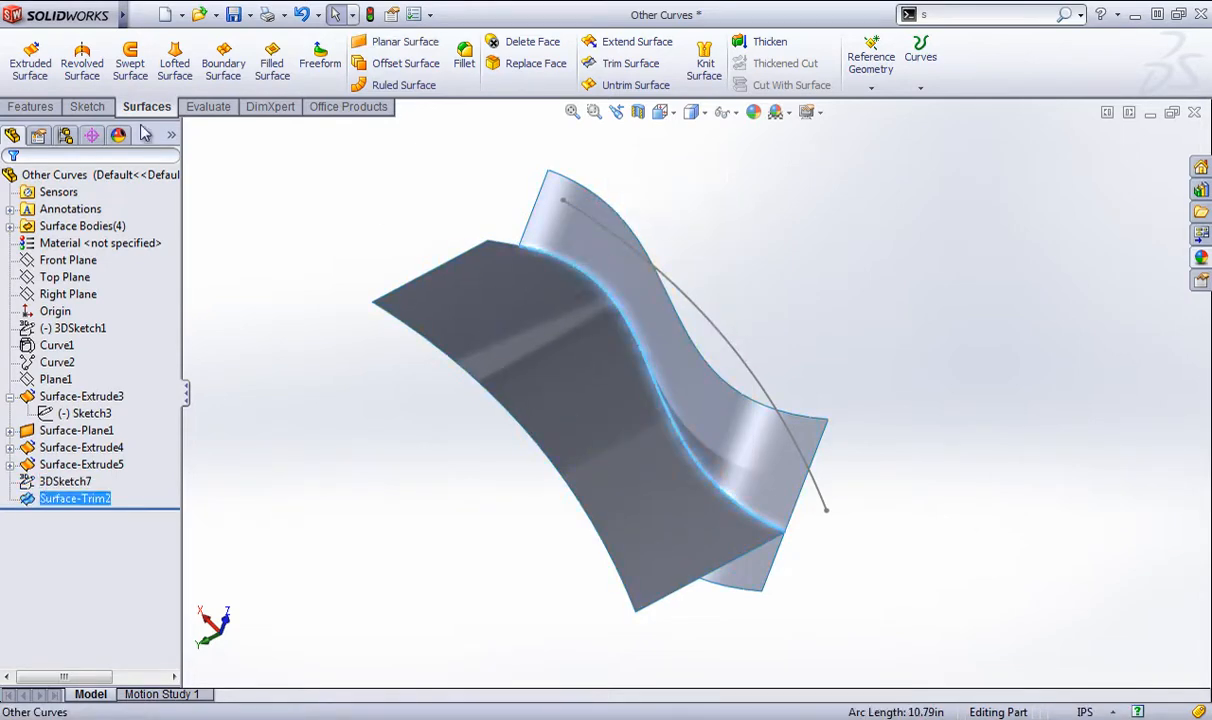
{"action": "left_click", "coordinate": [87, 106]}
{"action": "left_click", "coordinate": [25, 88]}
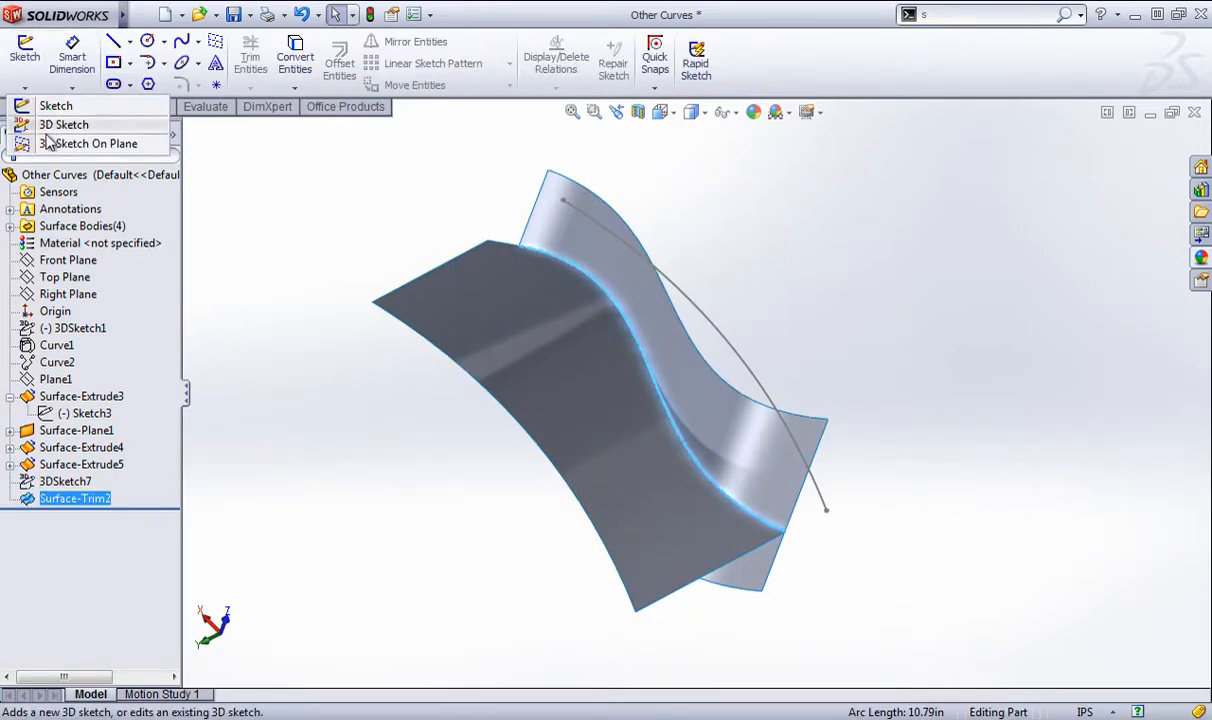
{"action": "left_click", "coordinate": [44, 127]}
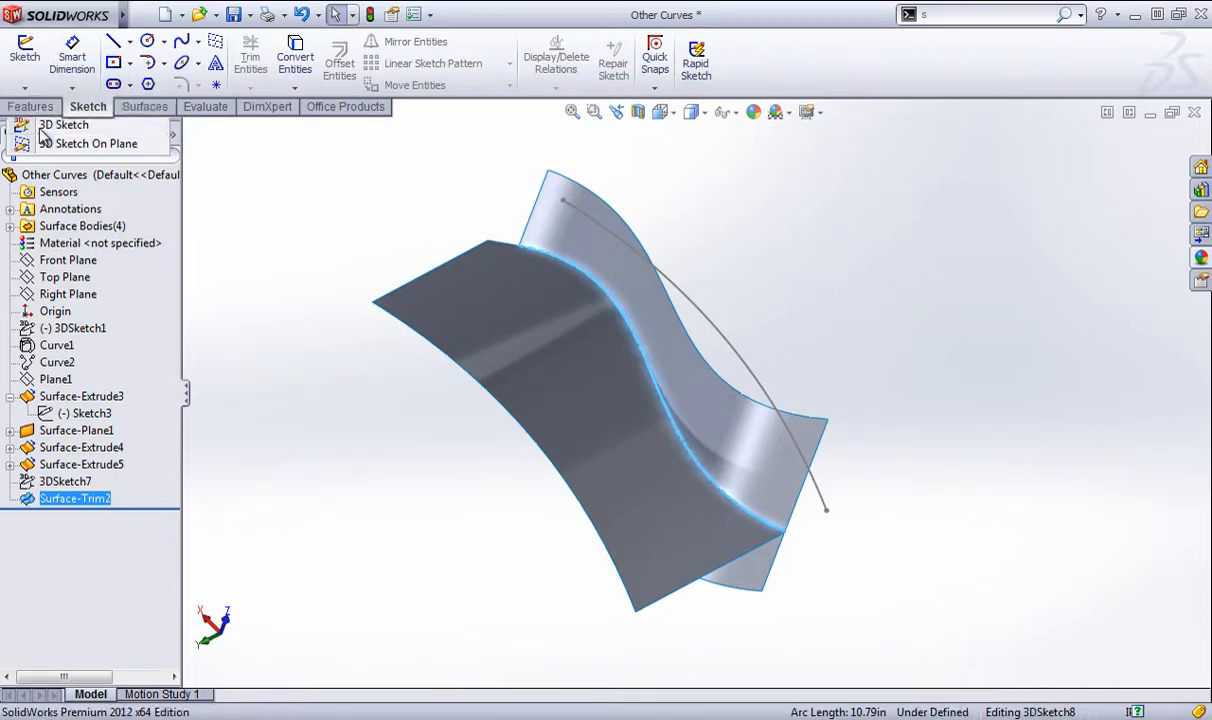
{"action": "left_click", "coordinate": [294, 60]}
{"action": "mouse_move", "coordinate": [638, 270]}
{"action": "middle_mouse_down"}
{"action": "mouse_move", "coordinate": [555, 303]}
{"action": "mouse_move", "coordinate": [486, 312]}
{"action": "mouse_move", "coordinate": [557, 317]}
{"action": "mouse_move", "coordinate": [630, 289]}
{"action": "mouse_move", "coordinate": [630, 319]}
{"action": "middle_mouse_up"}
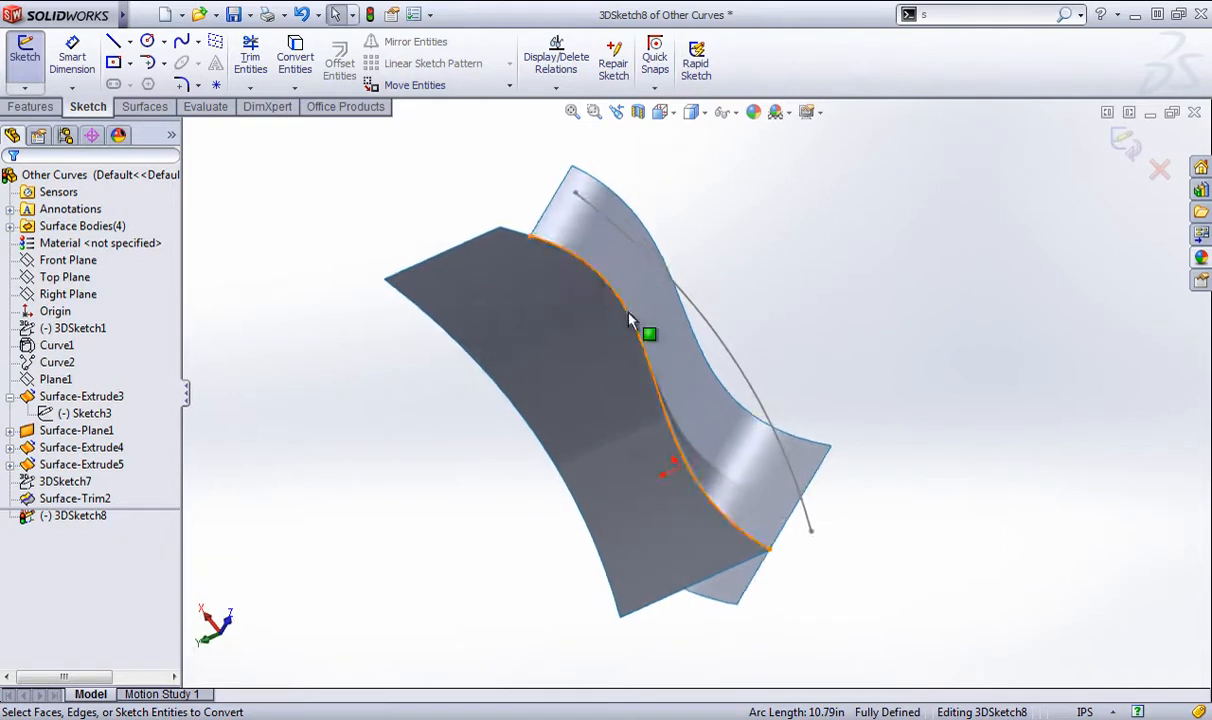
{"action": "left_click", "coordinate": [1126, 145]}
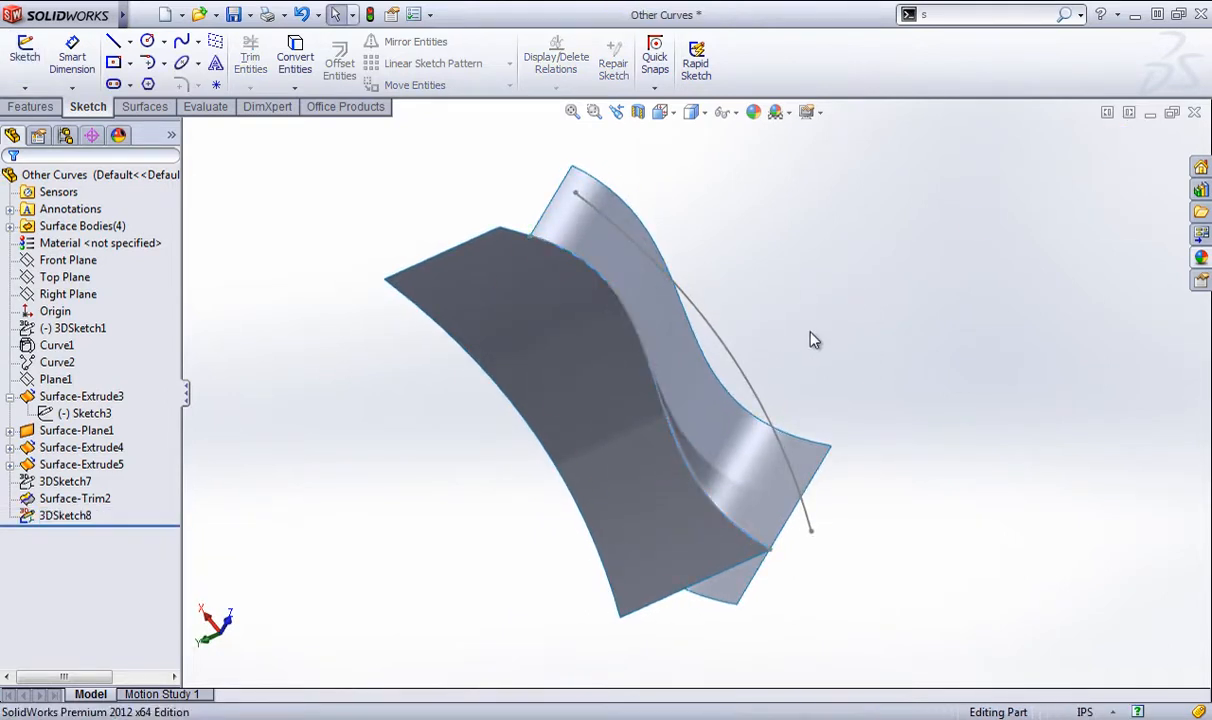
{"action": "middle_click_drag", "start_coordinate": [812, 338], "coordinate": [785, 352]}
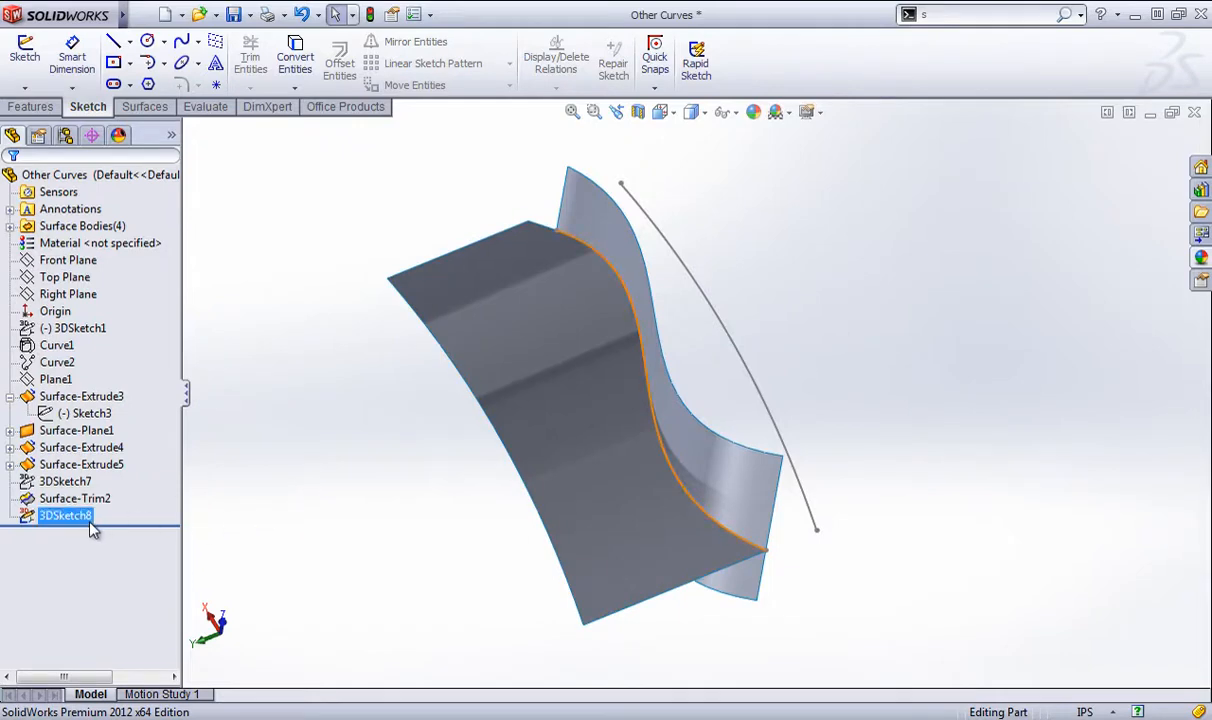
- Delete Surface-Trim2 together with the converted-edge sketch 3DSketch8
{"action": "right_click", "coordinate": [68, 498]}
{"action": "left_click", "coordinate": [117, 547]}
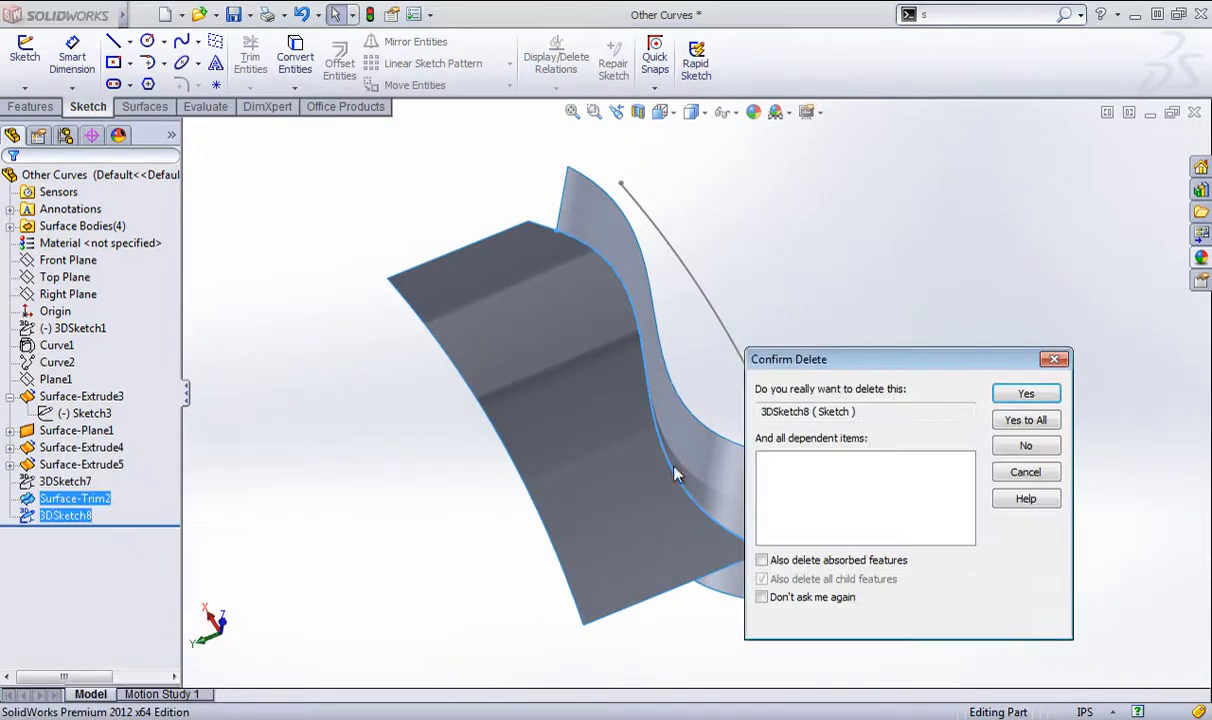
{"action": "left_click", "coordinate": [1025, 395]}
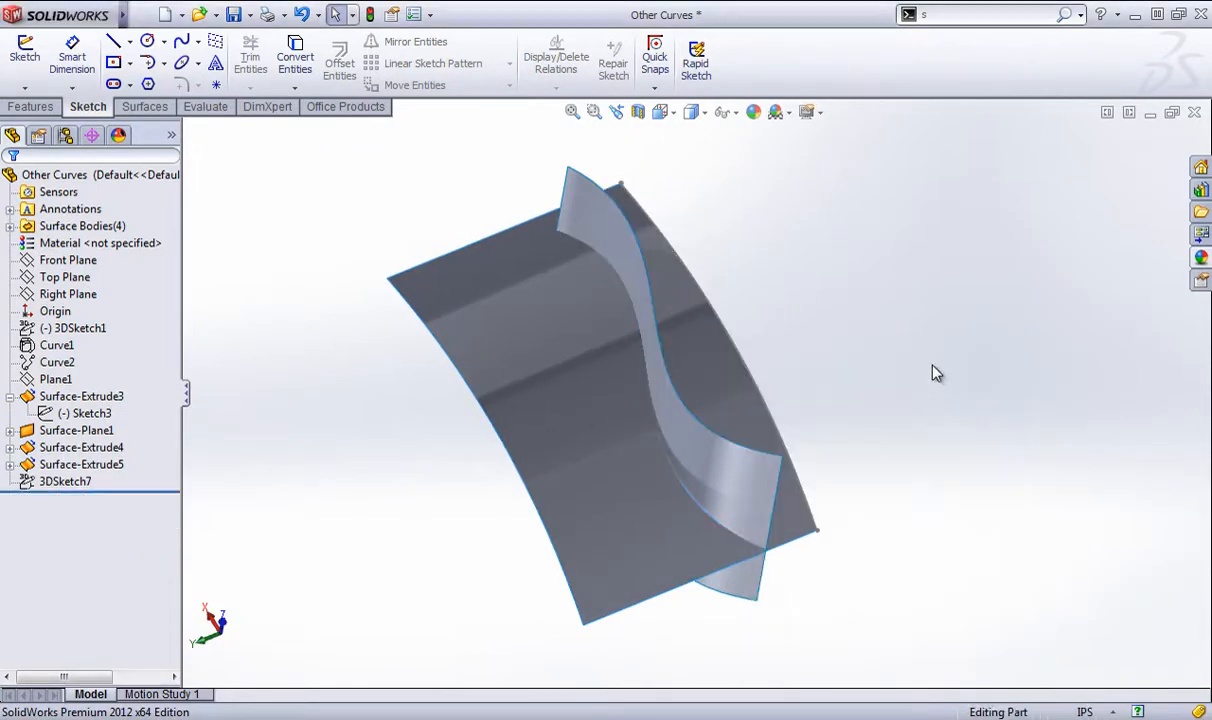
- Hide the S-shaped surface Surface-Extrude4 and the arc surface Surface-Extrude5
{"action": "middle_click_drag", "start_coordinate": [782, 392], "coordinate": [812, 408]}
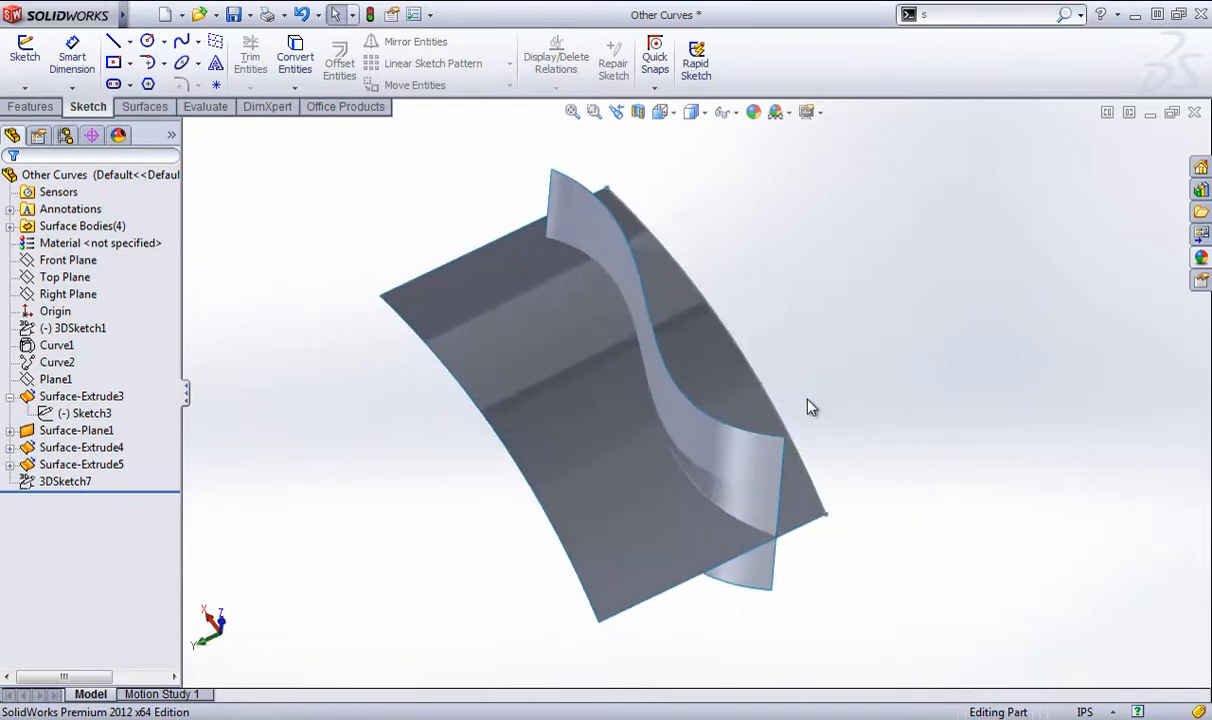
{"action": "left_click", "coordinate": [95, 447], "text": "shift"}
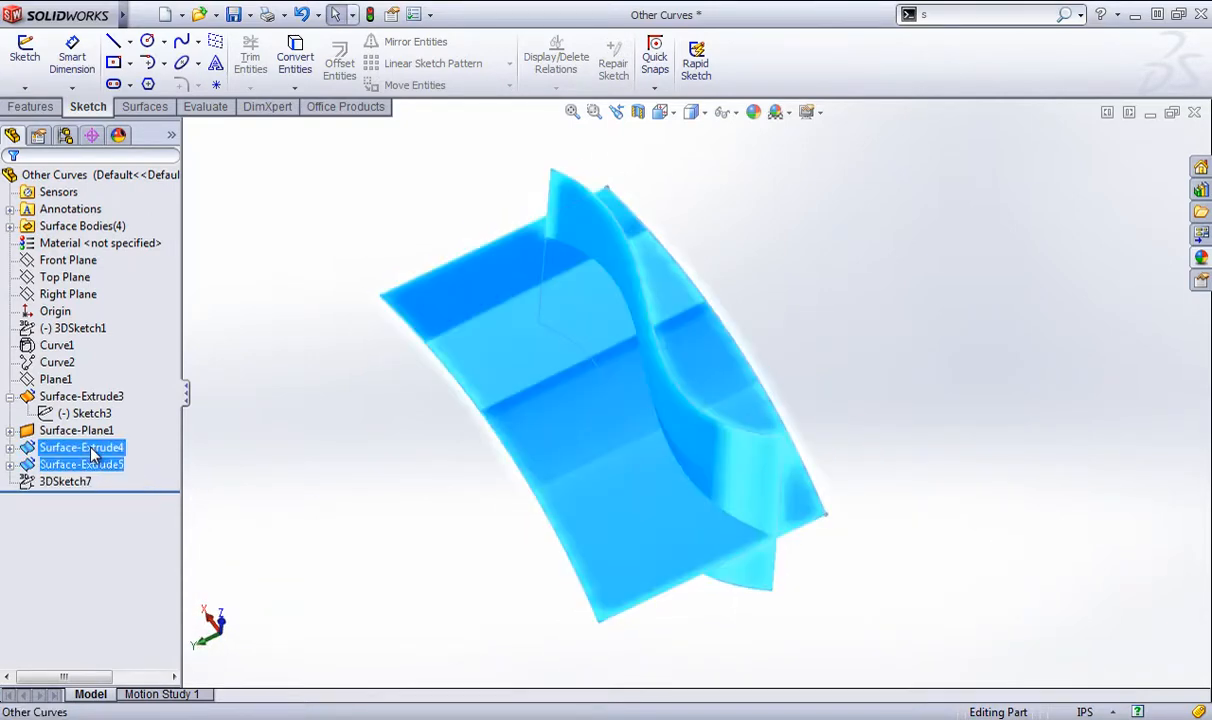
{"action": "right_click", "coordinate": [95, 448]}
{"action": "left_click", "coordinate": [43, 450]}
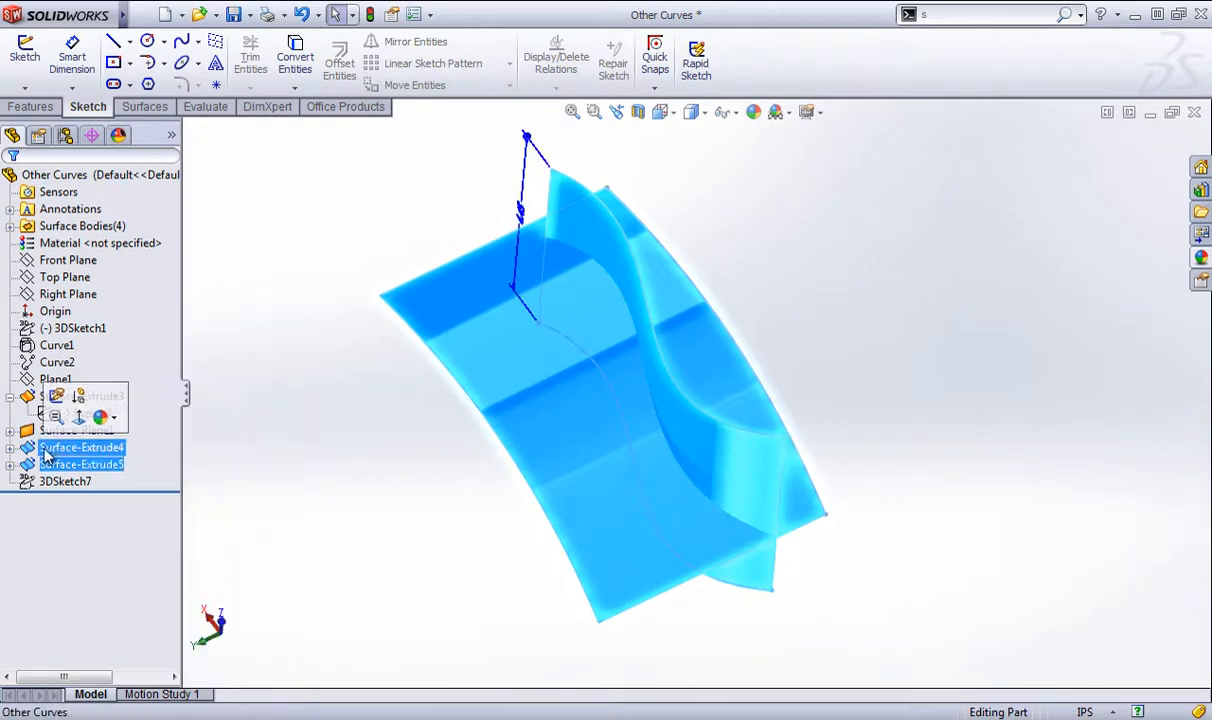
{"action": "left_click", "coordinate": [108, 463]}
{"action": "left_click", "coordinate": [115, 447]}
{"action": "left_click", "coordinate": [118, 426]}
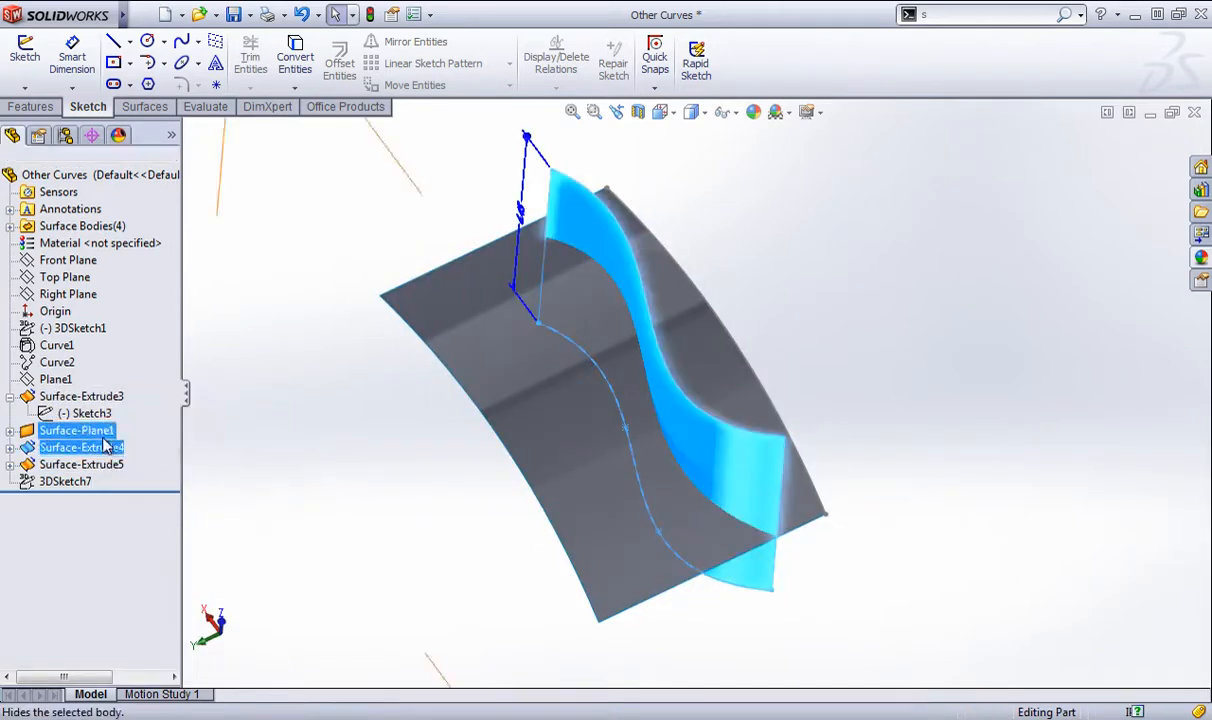
{"action": "left_click", "coordinate": [93, 461]}
{"action": "left_click", "coordinate": [95, 430]}
{"action": "middle_click_drag", "start_coordinate": [480, 412], "coordinate": [455, 420]}
- Show the S-shaped Sketch1 that belongs to Surface-Extrude4
{"action": "left_click", "coordinate": [11, 448]}
{"action": "left_click", "coordinate": [84, 464]}
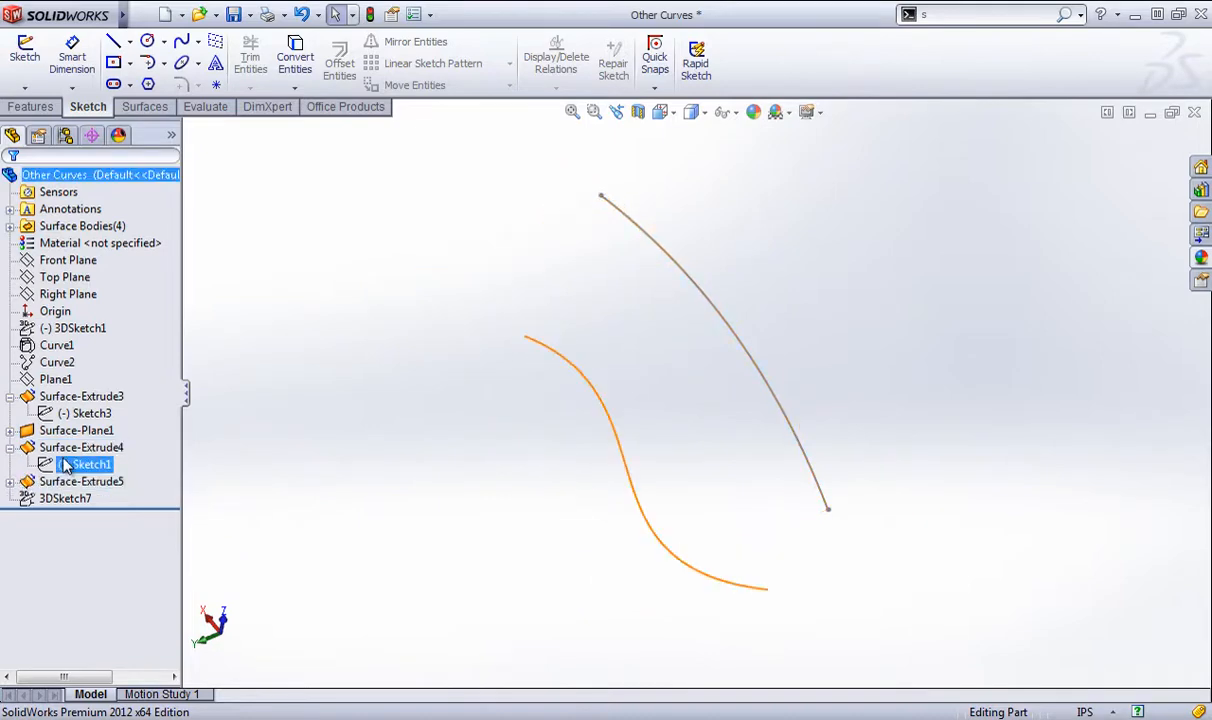
{"action": "right_click", "coordinate": [84, 464]}
{"action": "left_click", "coordinate": [97, 428]}
{"action": "left_click", "coordinate": [483, 425]}
{"action": "mouse_move", "coordinate": [483, 425]}
{"action": "middle_mouse_down"}
{"action": "mouse_move", "coordinate": [465, 368]}
{"action": "mouse_move", "coordinate": [468, 422]}
{"action": "middle_mouse_up"}
- Create a Projected Curve of the Sketch on sketch type from the arc sketch and the S-shaped sketch
{"action": "left_click", "coordinate": [48, 107]}
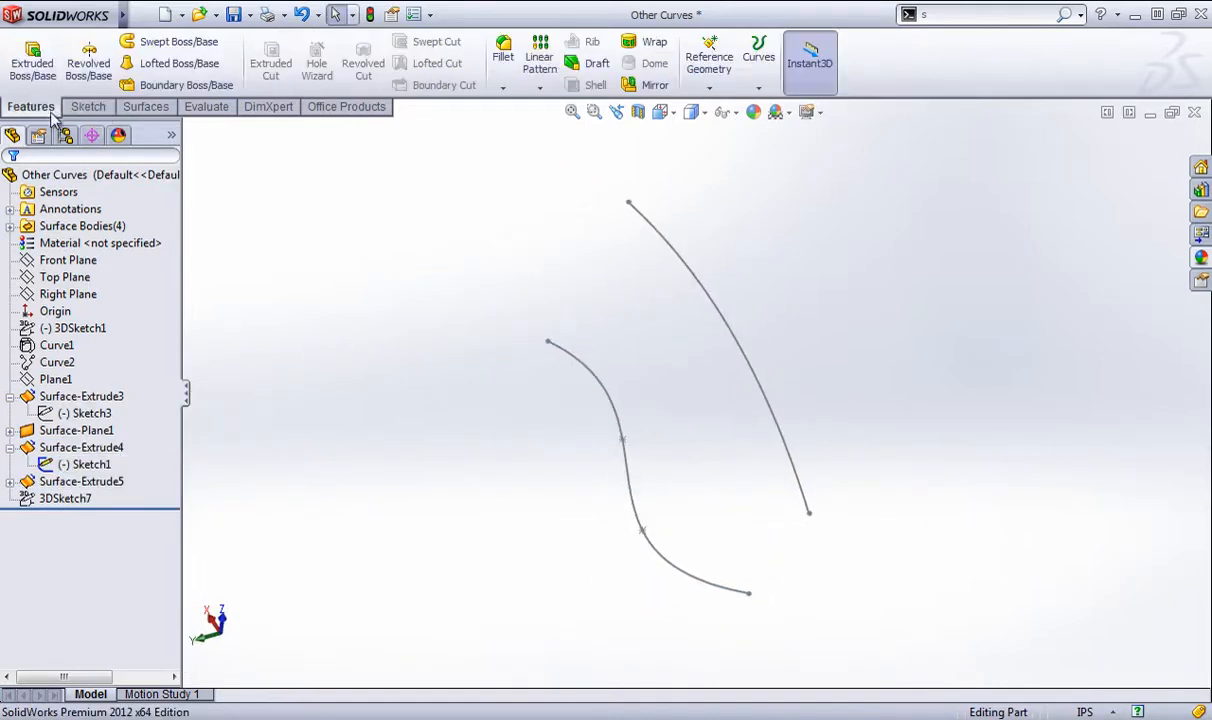
{"action": "left_click", "coordinate": [762, 70]}
{"action": "left_click", "coordinate": [805, 133]}
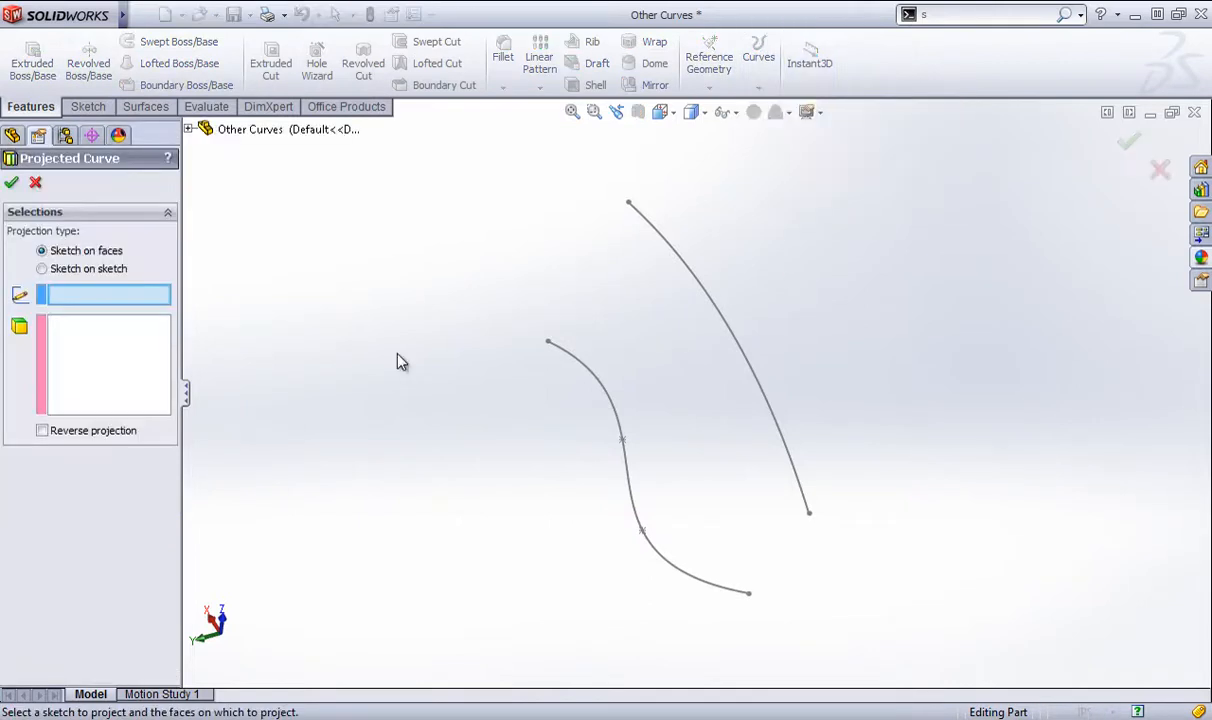
{"action": "left_click", "coordinate": [45, 269]}
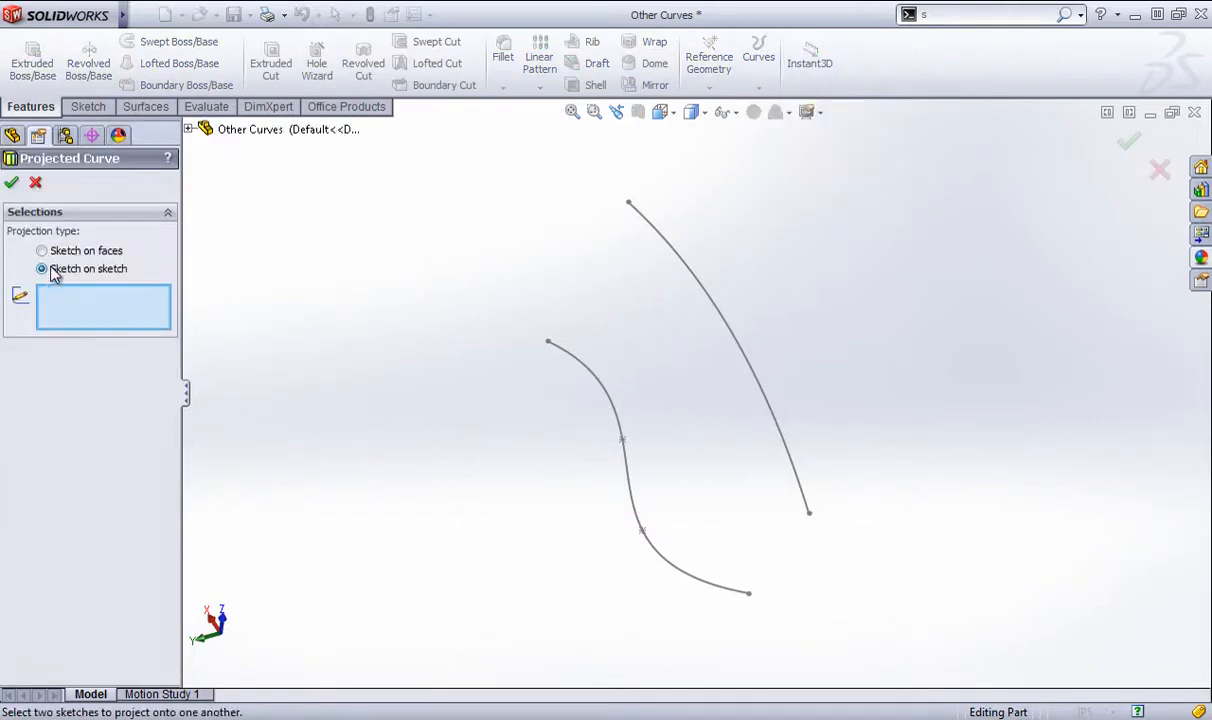
{"action": "left_click", "coordinate": [702, 320]}
{"action": "left_click", "coordinate": [630, 495]}
{"action": "mouse_move", "coordinate": [630, 495]}
{"action": "middle_mouse_down"}
{"action": "mouse_move", "coordinate": [717, 509]}
{"action": "mouse_move", "coordinate": [822, 374]}
{"action": "mouse_move", "coordinate": [760, 425]}
{"action": "mouse_move", "coordinate": [668, 443]}
{"action": "middle_mouse_up"}
{"action": "left_click", "coordinate": [1128, 141]}
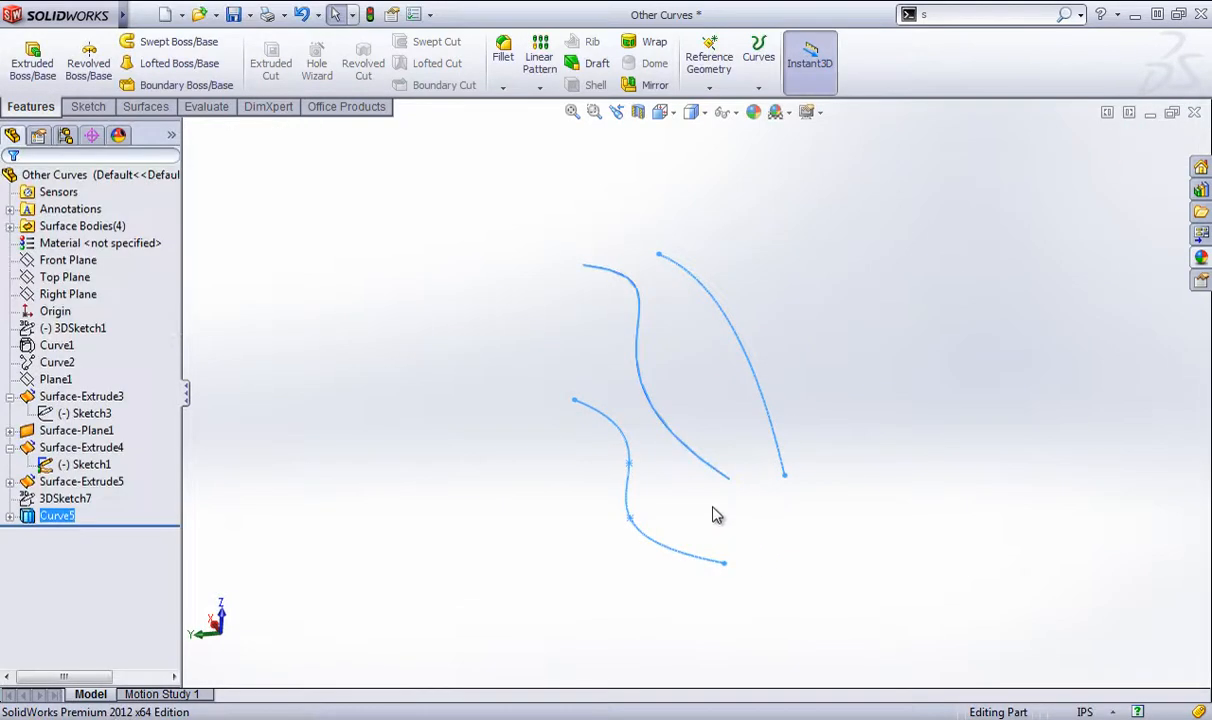
{"action": "mouse_move", "coordinate": [717, 516]}
{"action": "middle_mouse_down"}
{"action": "mouse_move", "coordinate": [671, 433]}
{"action": "mouse_move", "coordinate": [684, 411]}
{"action": "mouse_move", "coordinate": [717, 507]}
{"action": "middle_mouse_up"}
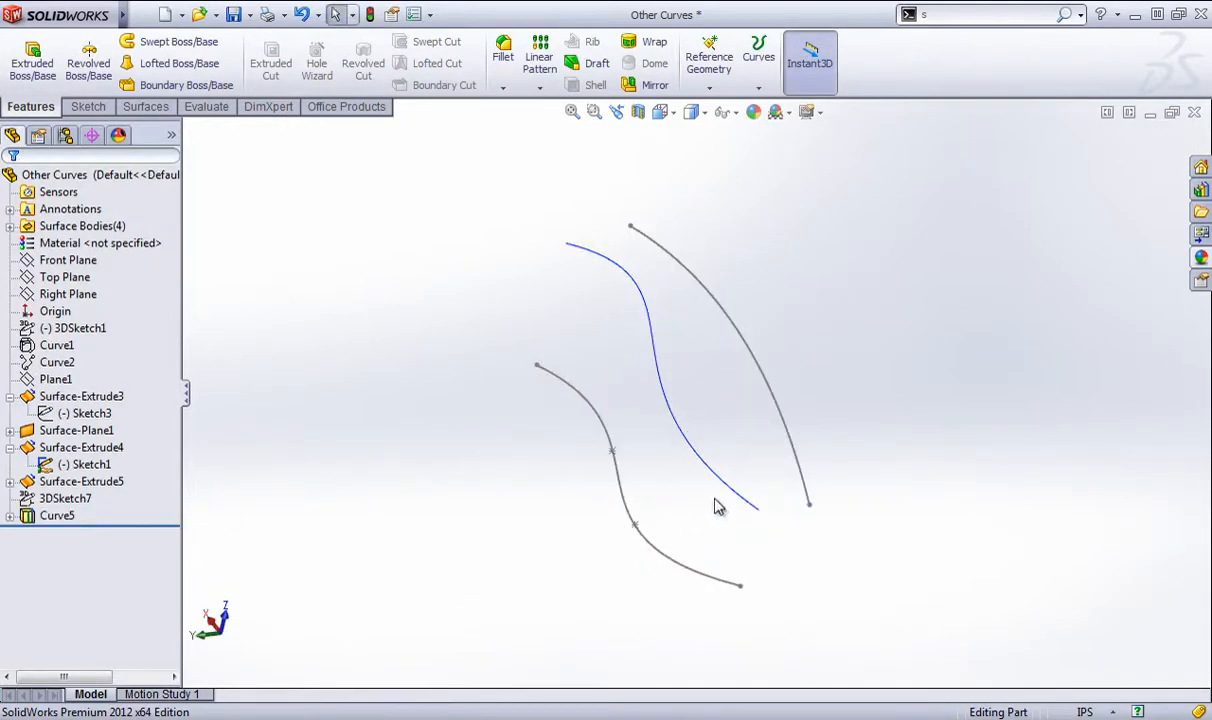
{"action": "middle_click_drag", "start_coordinate": [727, 422], "coordinate": [699, 386]}
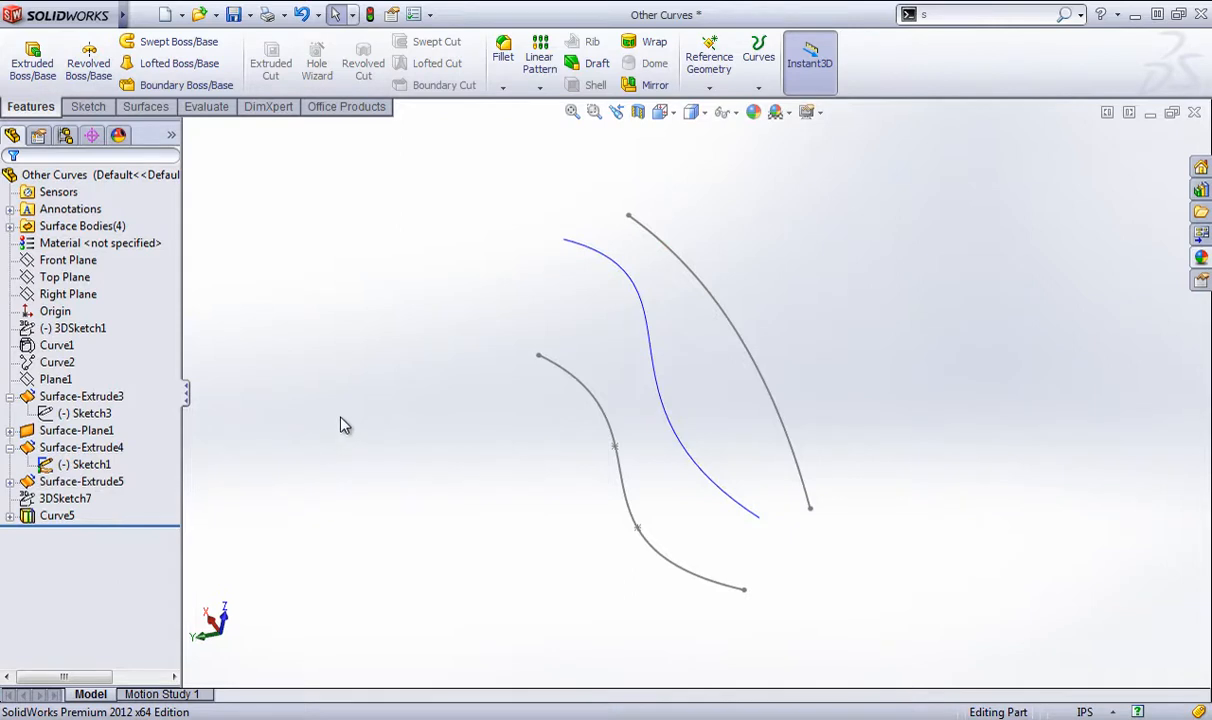
- Show the arc surface Surface-Extrude5 and the S-shaped surface Surface-Extrude4 to compare them with the projected curve
{"action": "middle_click_drag", "start_coordinate": [427, 449], "coordinate": [452, 478]}
{"action": "left_click", "coordinate": [63, 484]}
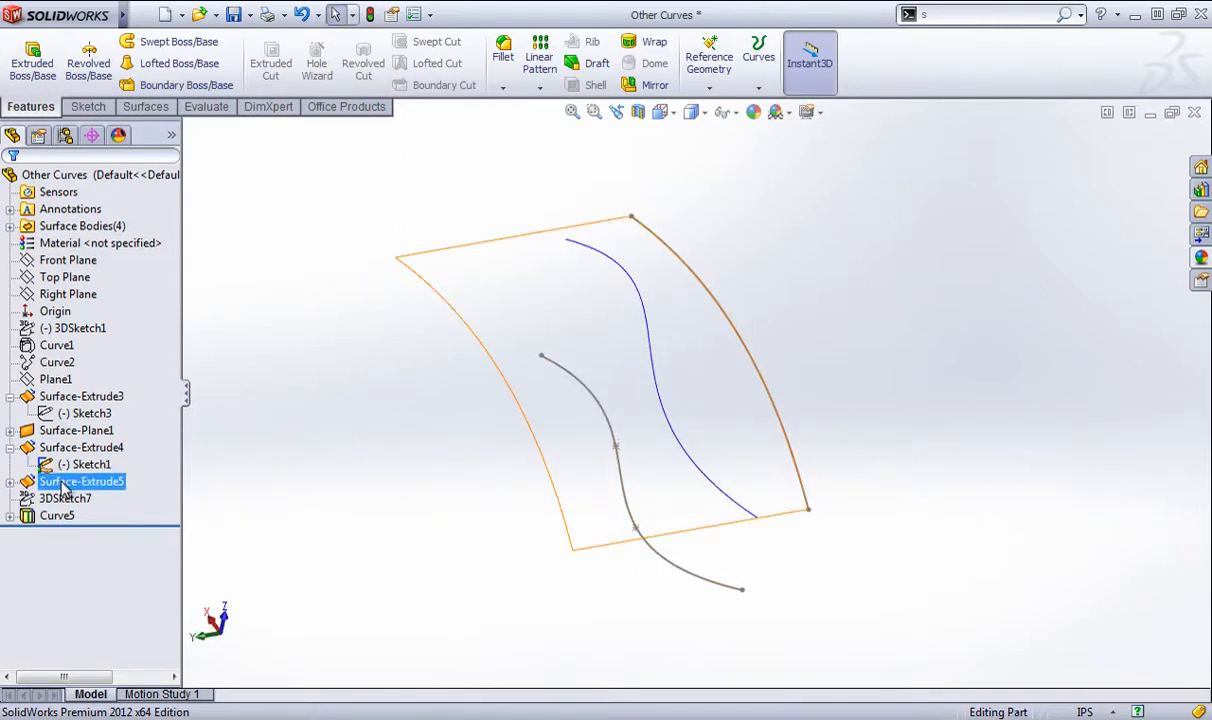
{"action": "right_click", "coordinate": [63, 487]}
{"action": "left_click", "coordinate": [76, 448]}
{"action": "right_click", "coordinate": [76, 448]}
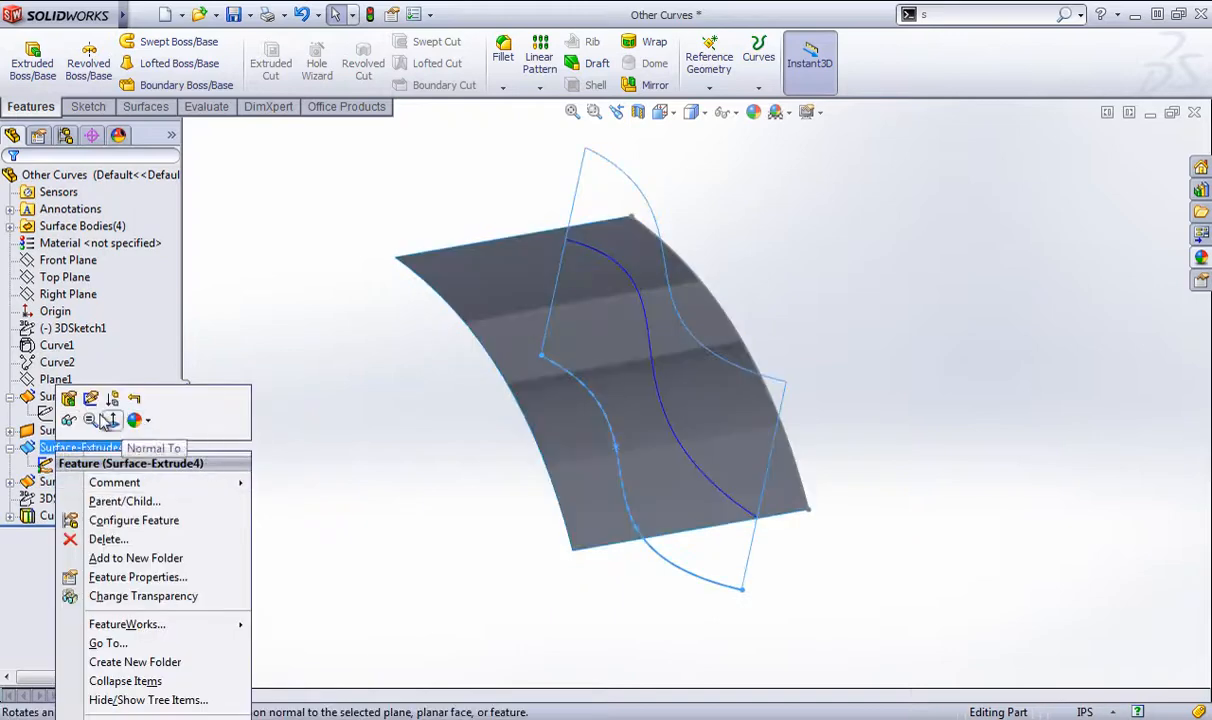
{"action": "left_click", "coordinate": [68, 420]}
{"action": "left_click", "coordinate": [368, 427]}
{"action": "middle_click_drag", "start_coordinate": [368, 427], "coordinate": [346, 400]}
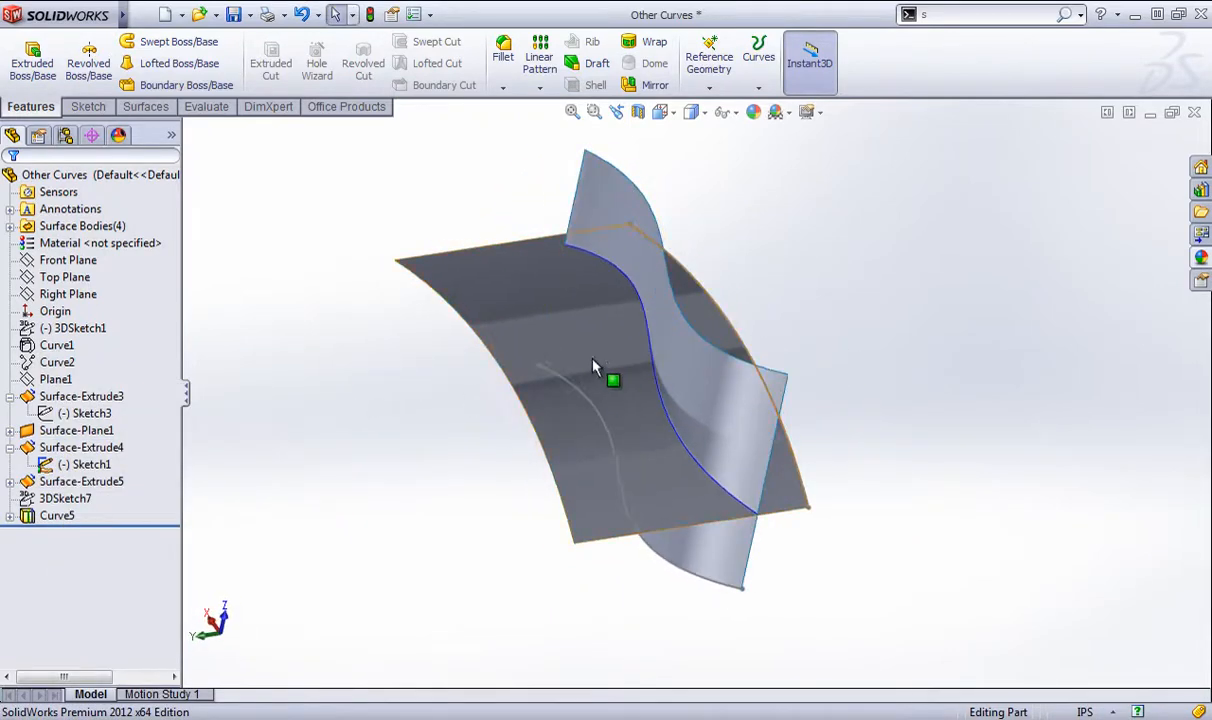
- Delete the projected curve Curve5
{"action": "left_click", "coordinate": [50, 516]}
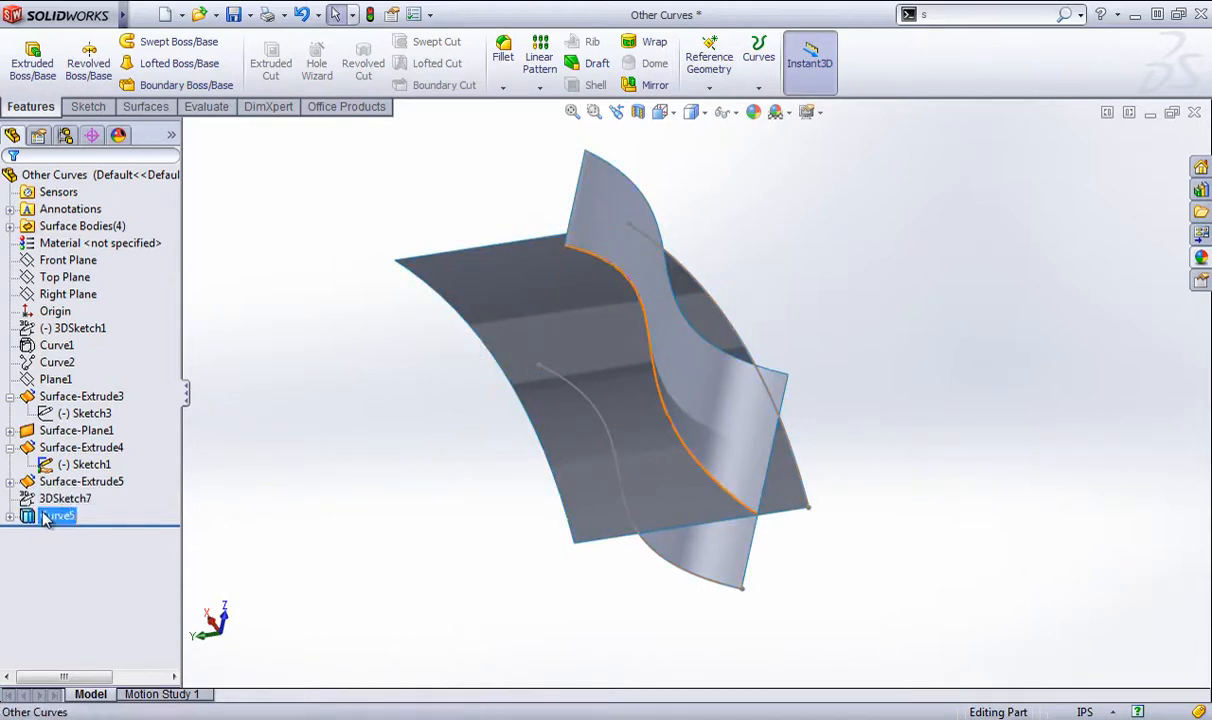
{"action": "right_click", "coordinate": [44, 518]}
{"action": "left_click", "coordinate": [81, 592]}
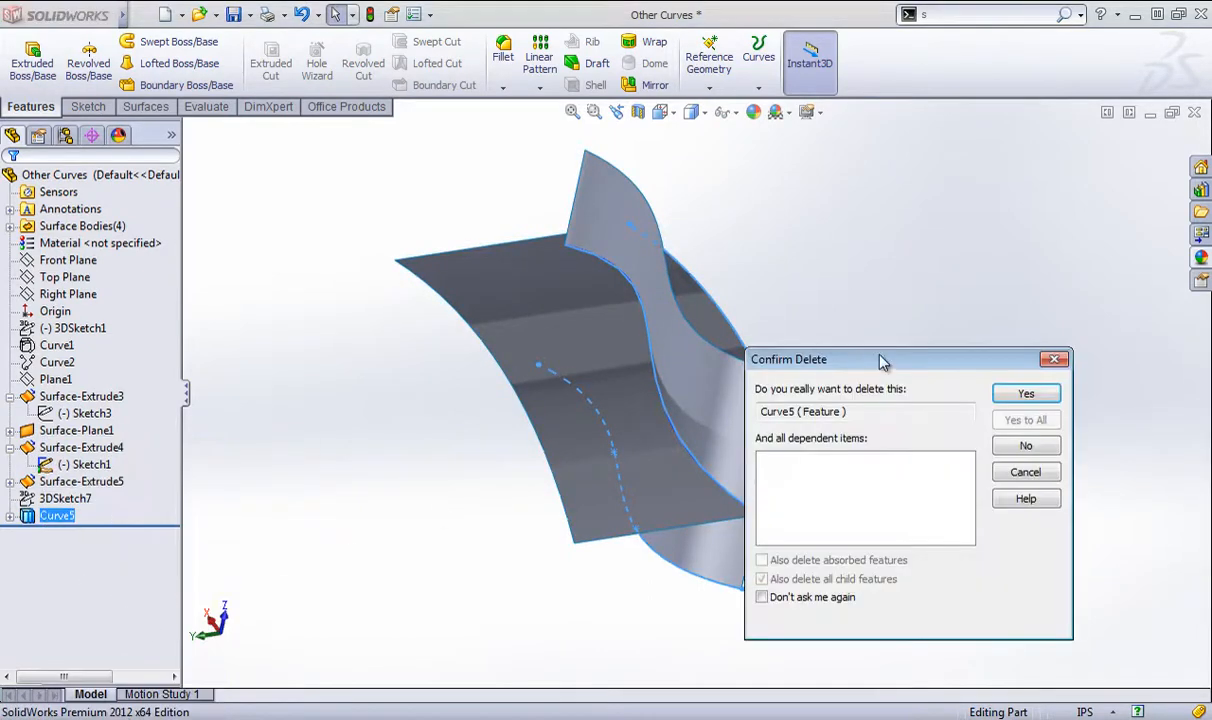
{"action": "left_click", "coordinate": [1027, 394]}
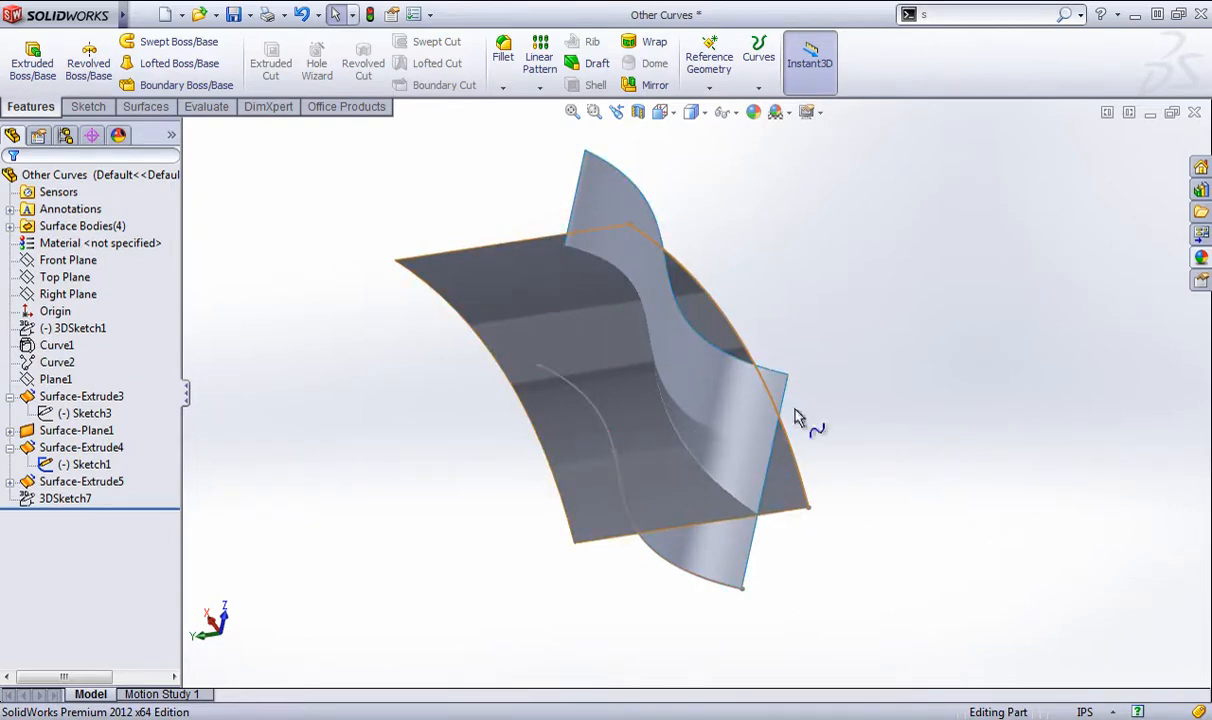
- Hide the arc surface and the S-shaped surface again, leaving the two sketches shown
{"action": "left_click", "coordinate": [621, 322]}
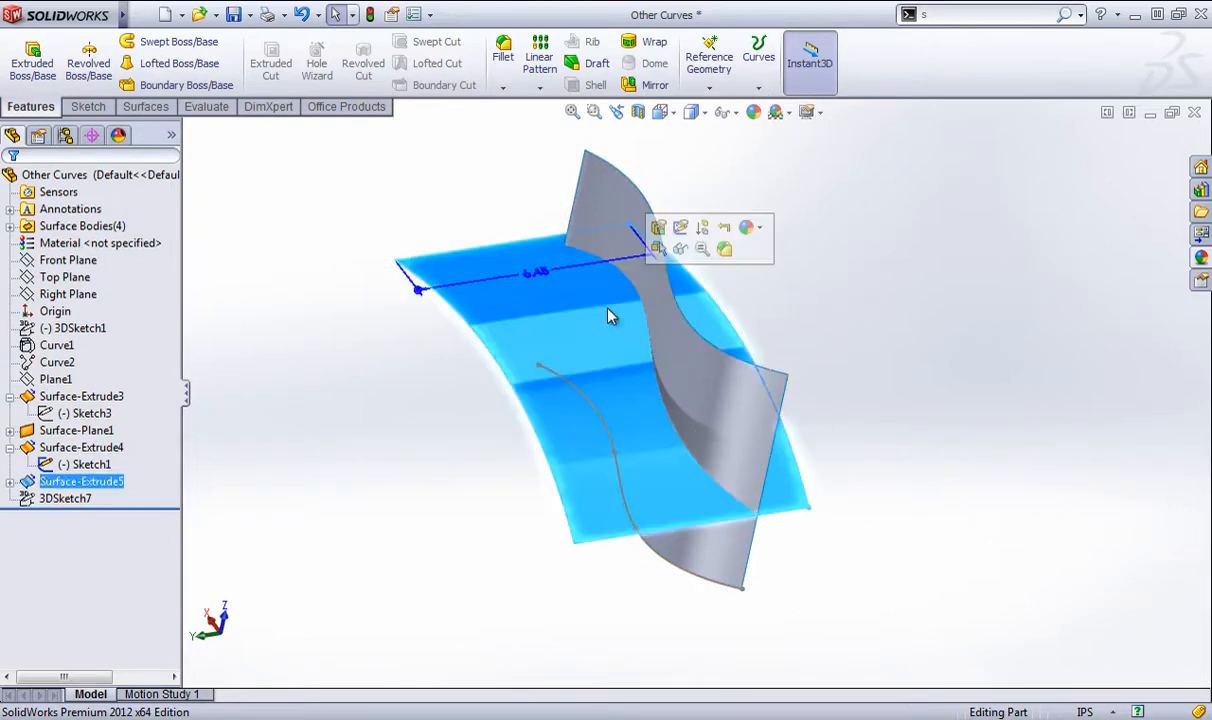
{"action": "right_click", "coordinate": [617, 316]}
{"action": "left_click", "coordinate": [645, 278]}
{"action": "left_click", "coordinate": [628, 211]}
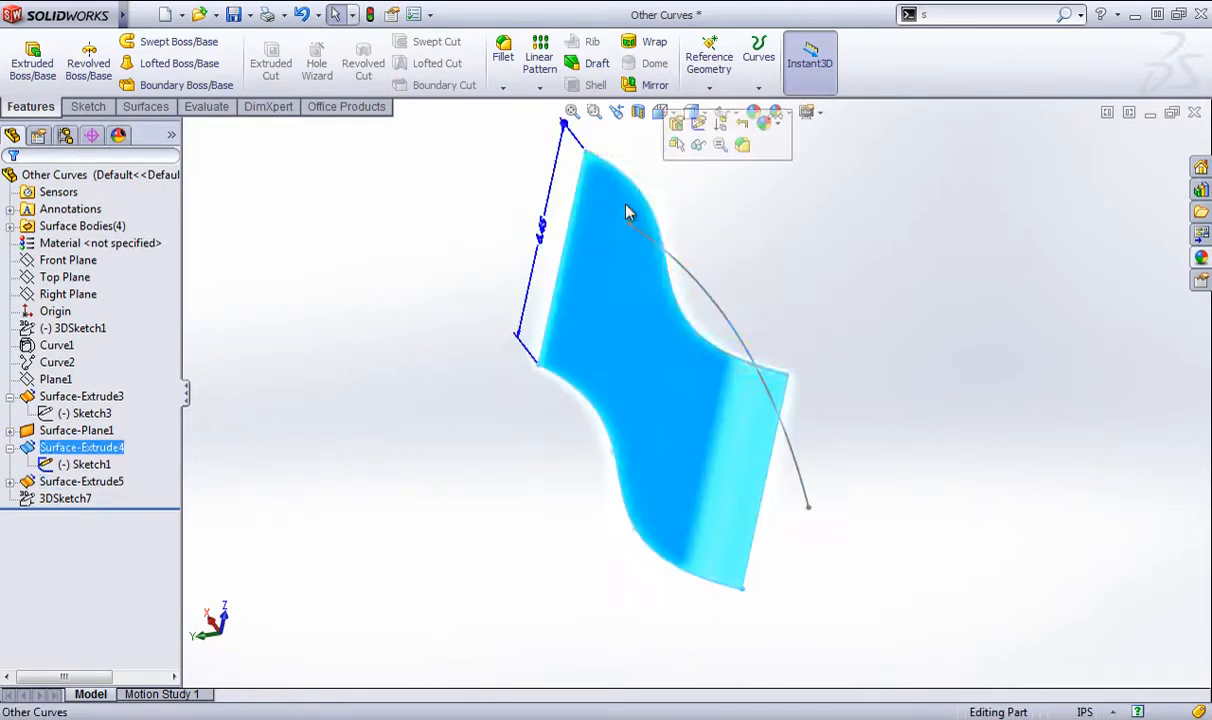
{"action": "left_click", "coordinate": [709, 143]}
{"action": "middle_click_drag", "start_coordinate": [749, 250], "coordinate": [730, 255]}
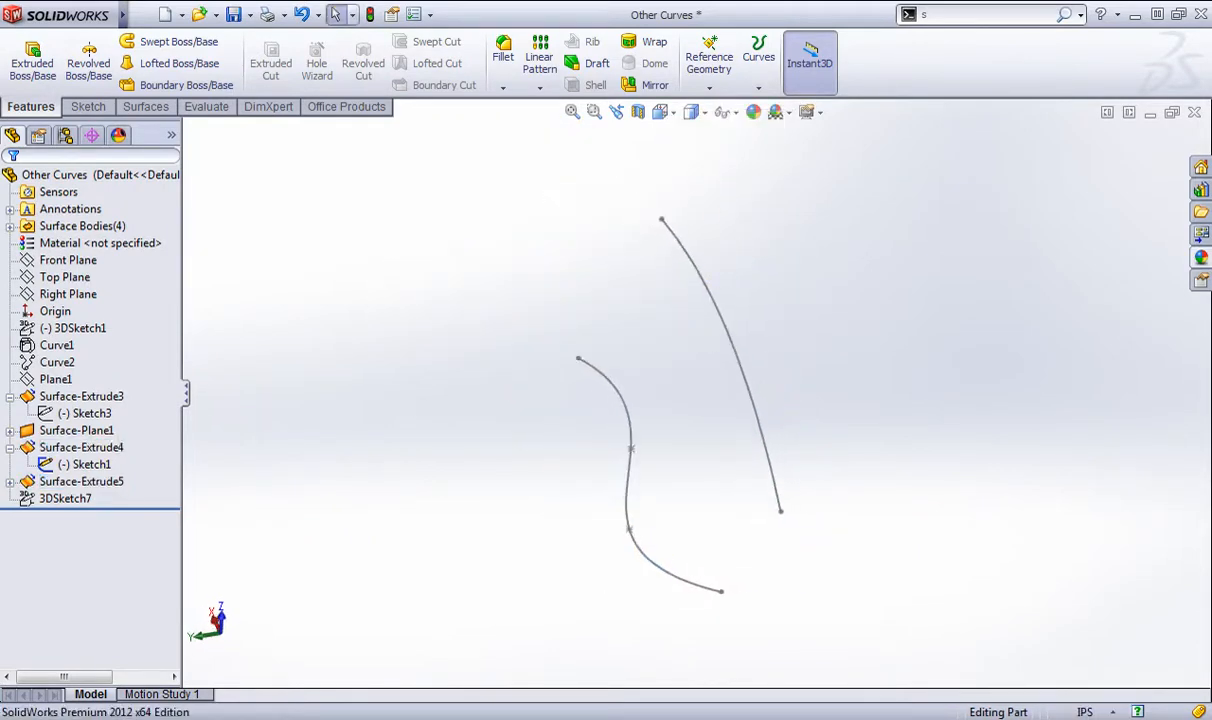
- Show the Surface-Extrude3 body beside the two sketches
{"action": "left_click", "coordinate": [66, 466]}
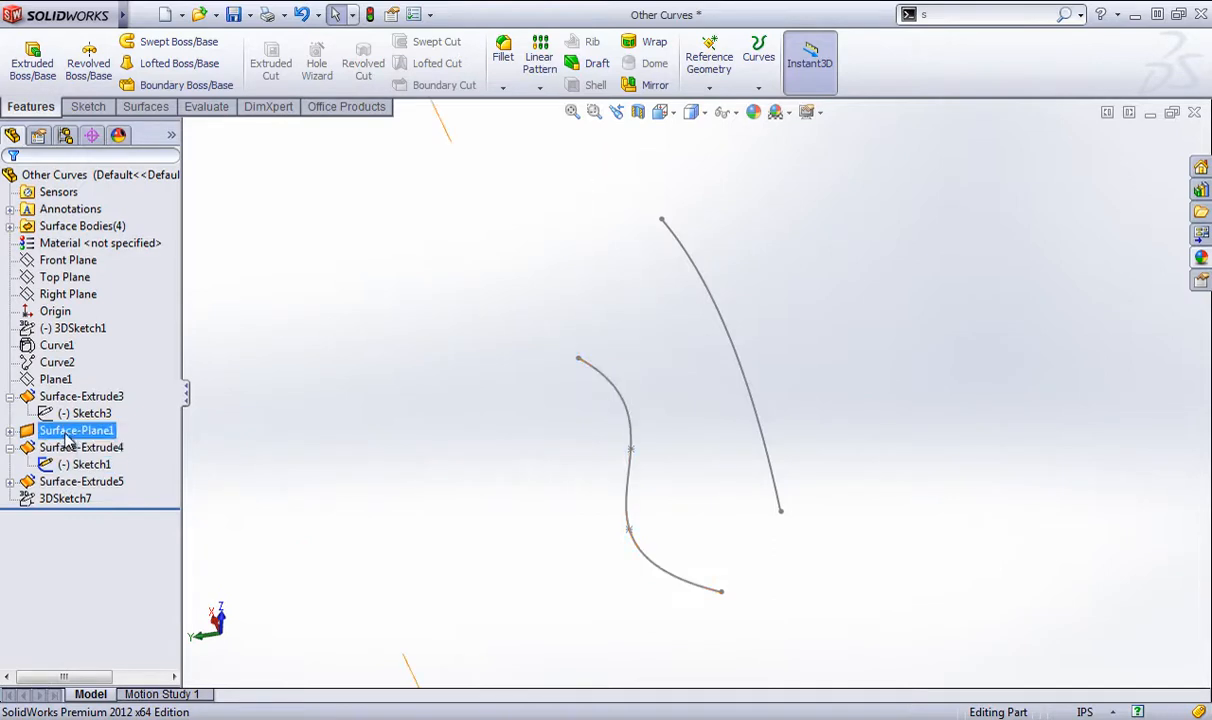
{"action": "left_click", "coordinate": [70, 398]}
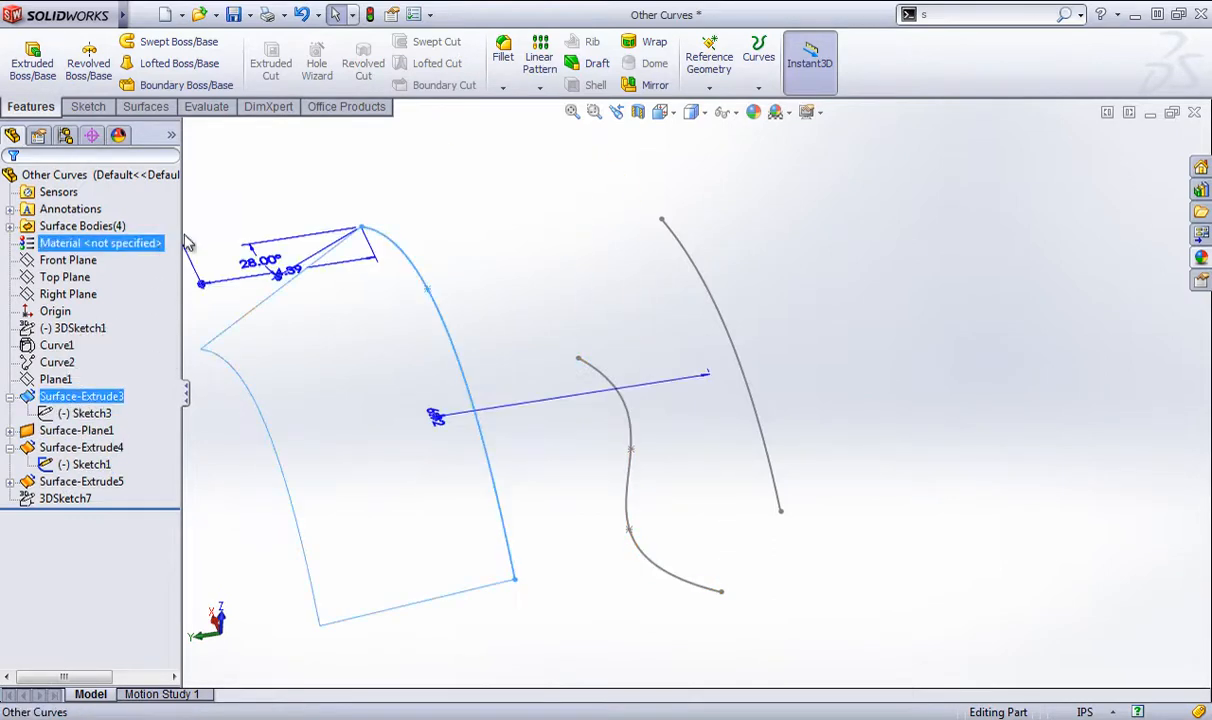
{"action": "left_click", "coordinate": [105, 396]}
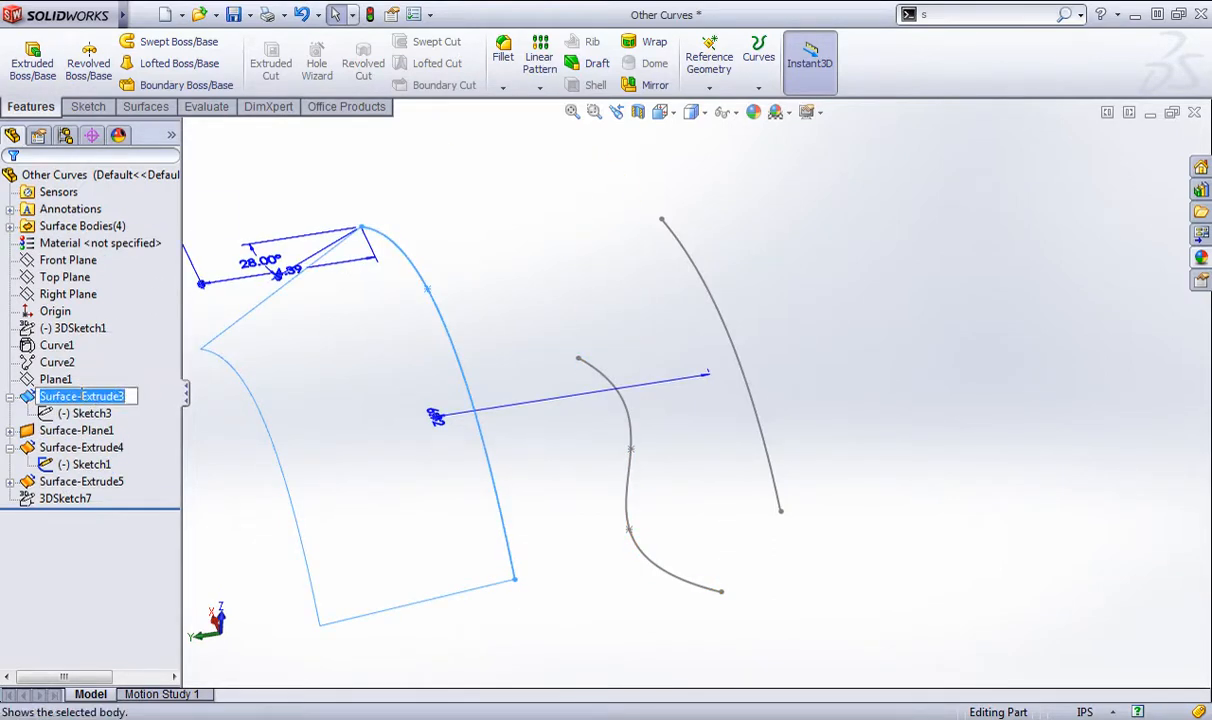
{"action": "left_click", "coordinate": [57, 362]}
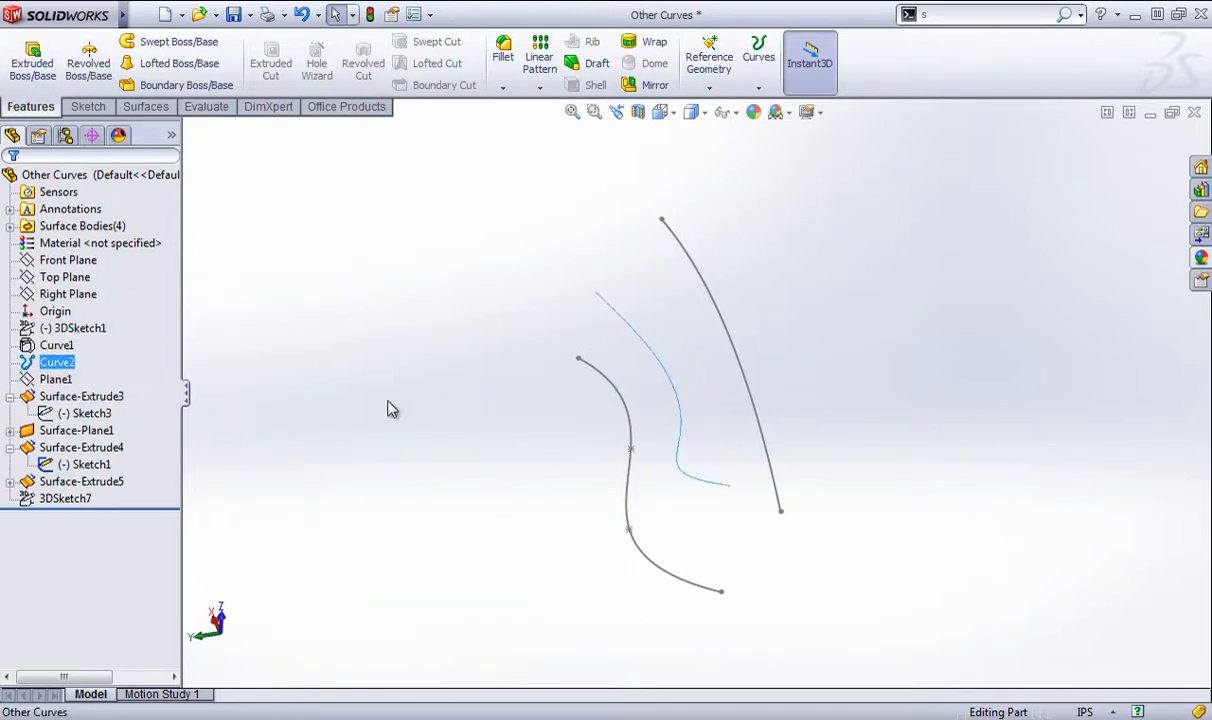
{"action": "left_click", "coordinate": [388, 402]}
{"action": "left_click", "coordinate": [82, 396]}
{"action": "left_click", "coordinate": [89, 363]}
{"action": "left_click", "coordinate": [574, 320]}
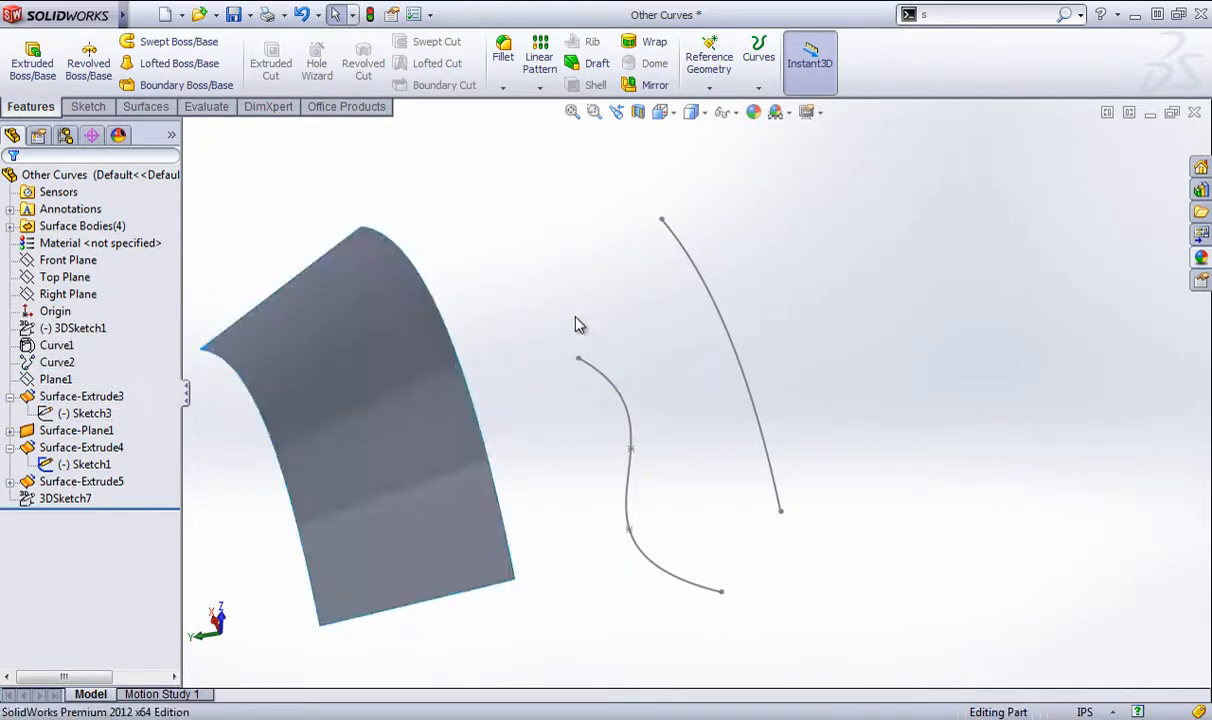
{"action": "middle_click_drag", "start_coordinate": [577, 323], "coordinate": [473, 355]}
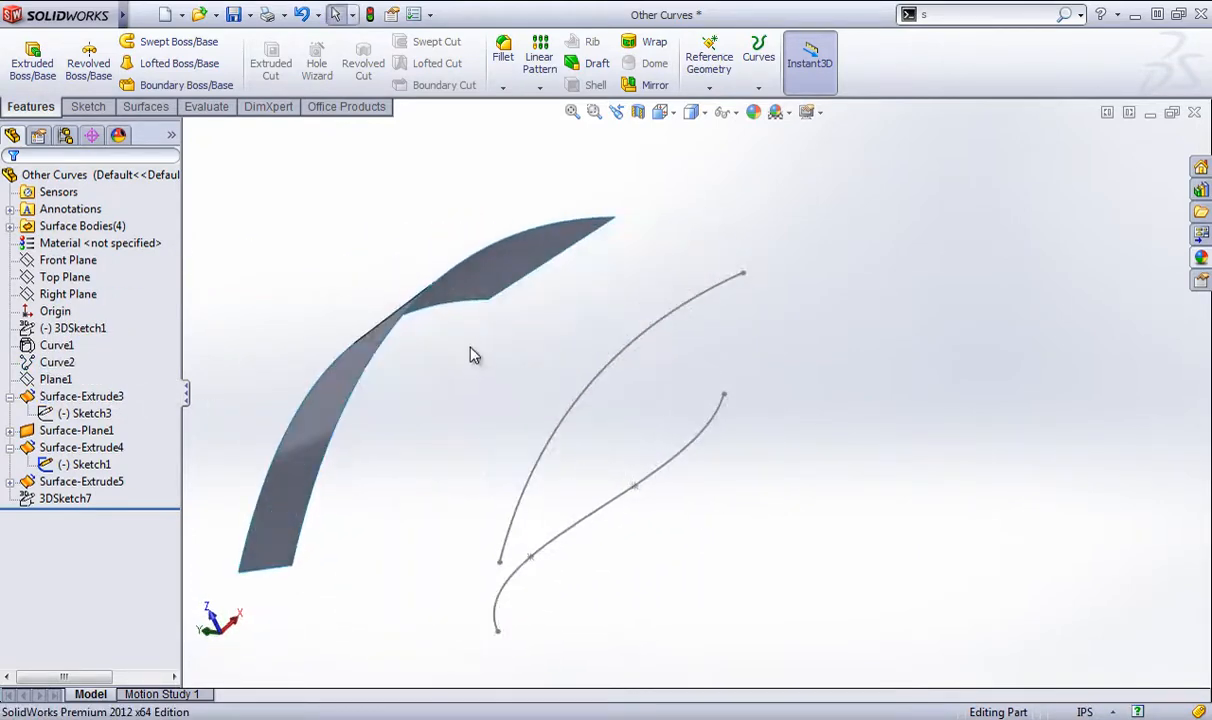
{"action": "middle_click_drag", "start_coordinate": [573, 392], "coordinate": [540, 323]}
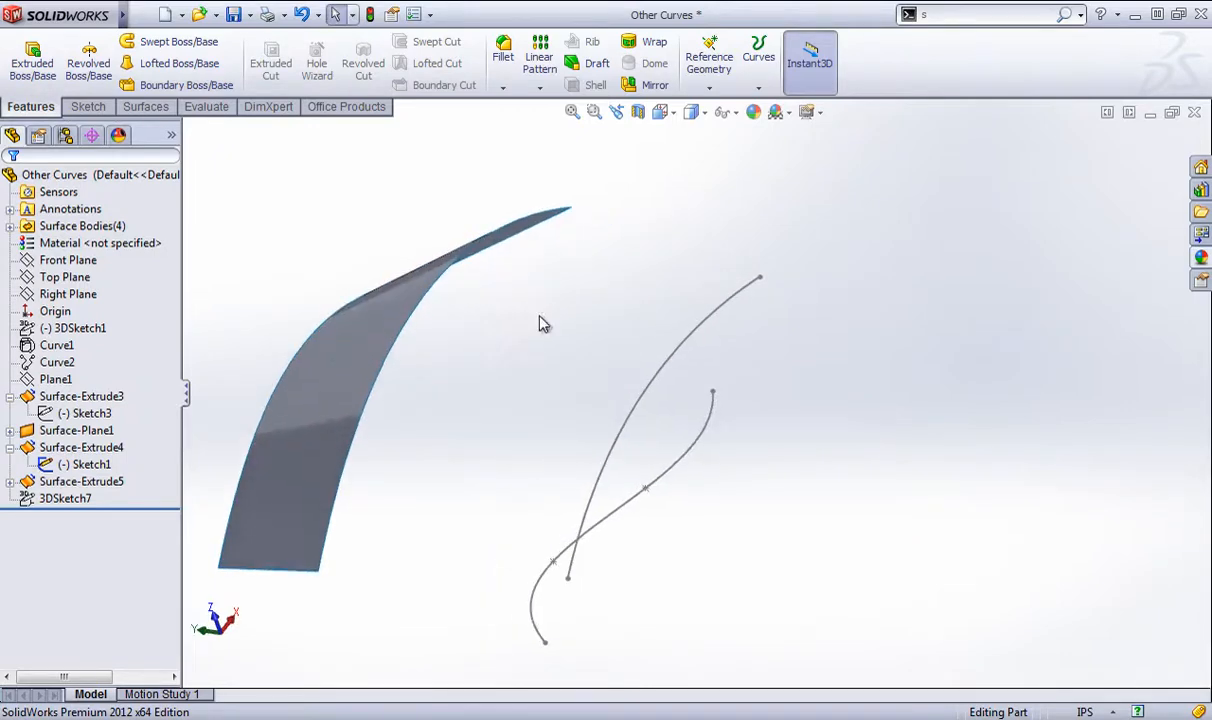
- Project the arc-shaped Sketch2 onto the curved face of Surface-Extrude3 with a sketch-on-faces projection, and view the projected curve from several angles
{"action": "left_click", "coordinate": [760, 62]}
{"action": "left_click", "coordinate": [784, 134]}
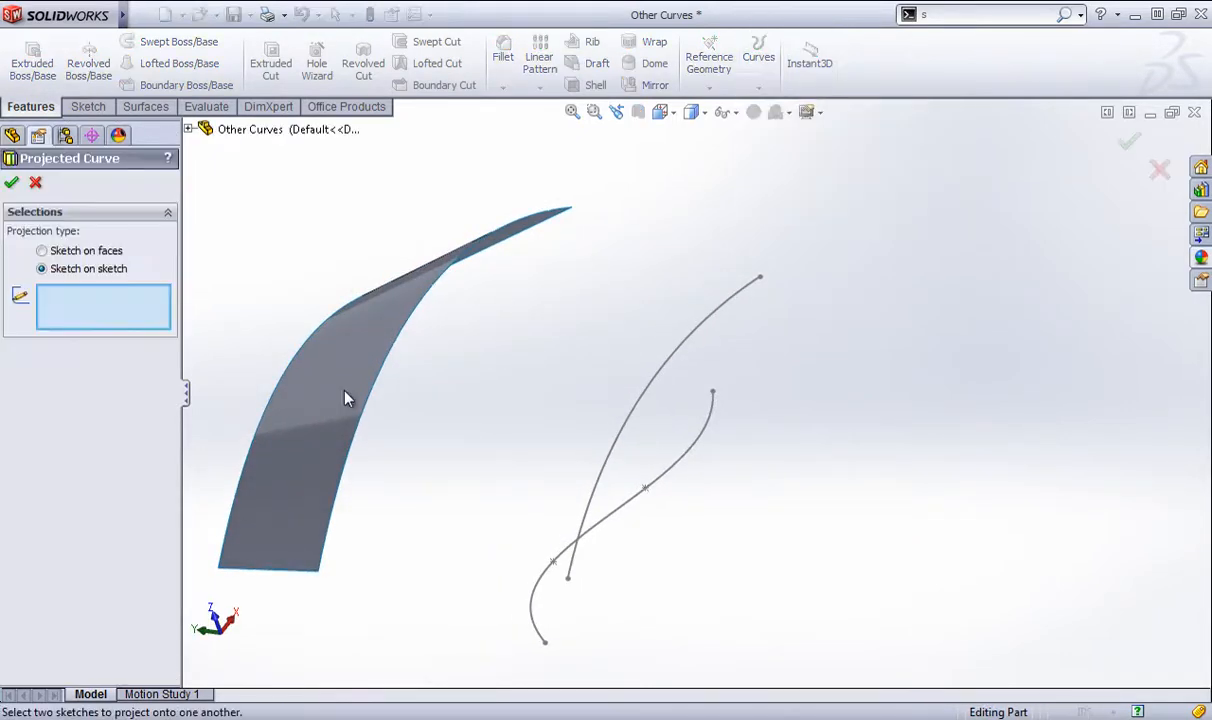
{"action": "left_click", "coordinate": [86, 251]}
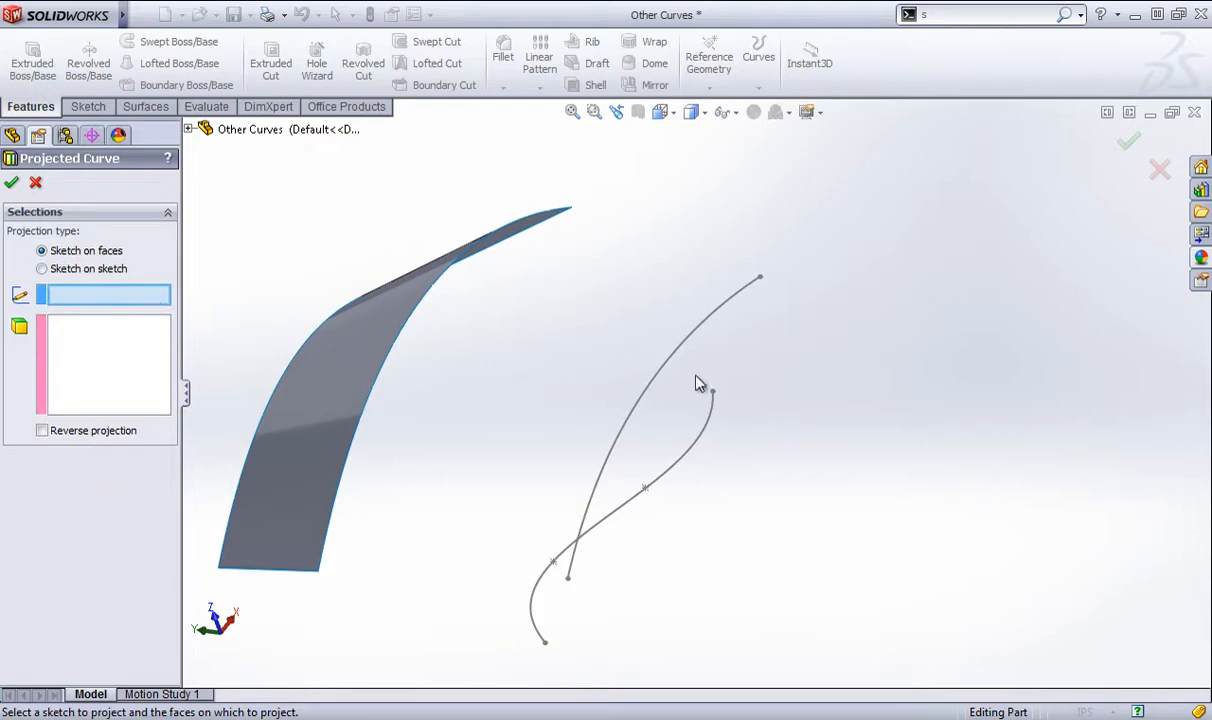
{"action": "left_click", "coordinate": [658, 378]}
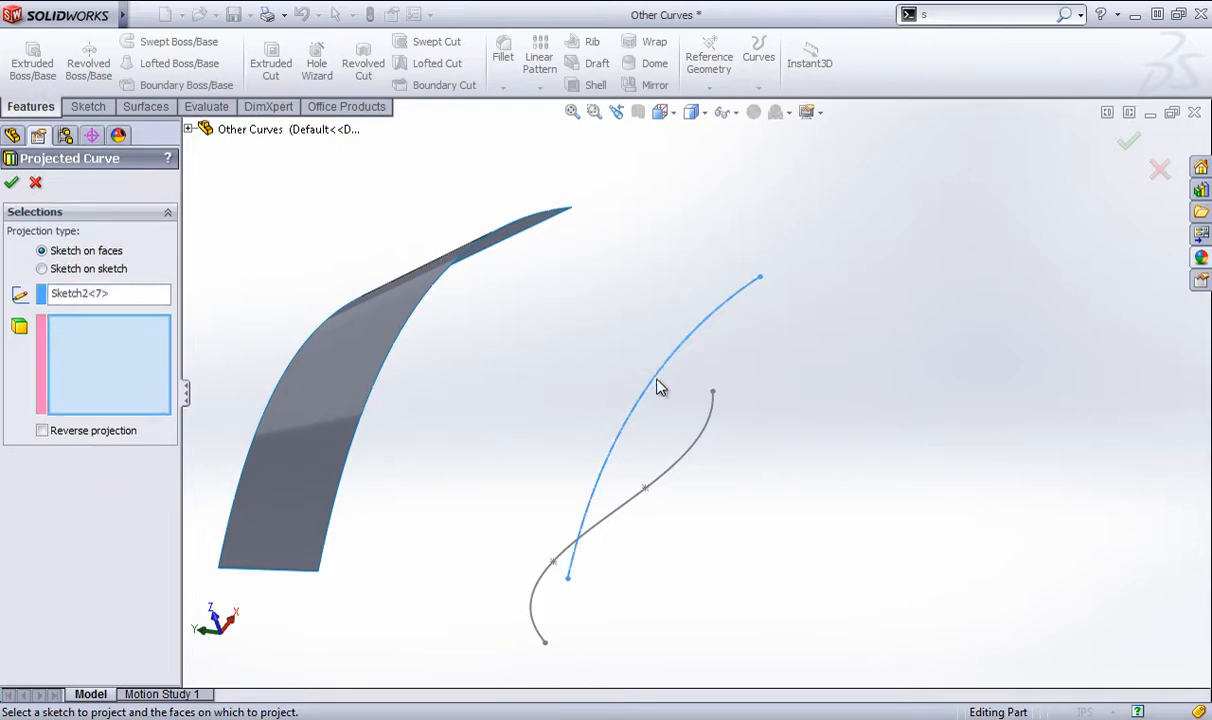
{"action": "left_click", "coordinate": [368, 350]}
{"action": "mouse_move", "coordinate": [527, 468]}
{"action": "middle_mouse_down"}
{"action": "mouse_move", "coordinate": [414, 384]}
{"action": "mouse_move", "coordinate": [410, 453]}
{"action": "mouse_move", "coordinate": [443, 476]}
{"action": "middle_mouse_up"}
{"action": "left_click", "coordinate": [11, 182]}
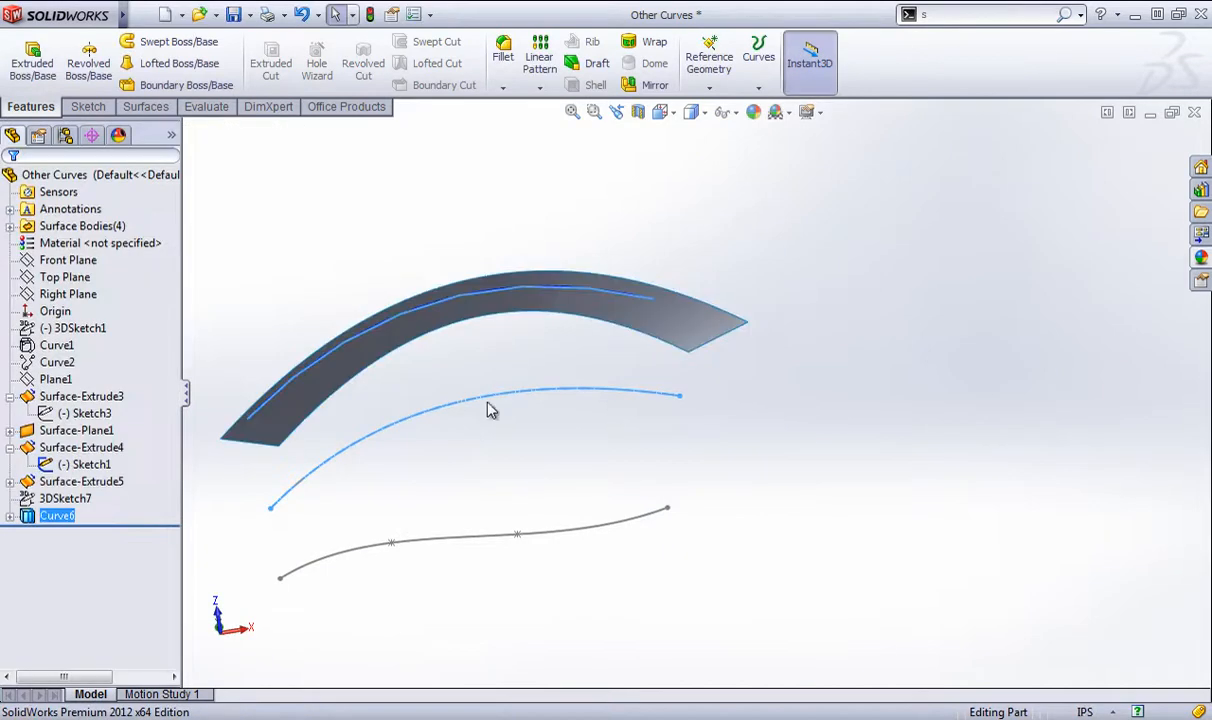
{"action": "middle_click_drag", "start_coordinate": [454, 376], "coordinate": [572, 476]}
{"action": "left_click", "coordinate": [456, 558]}
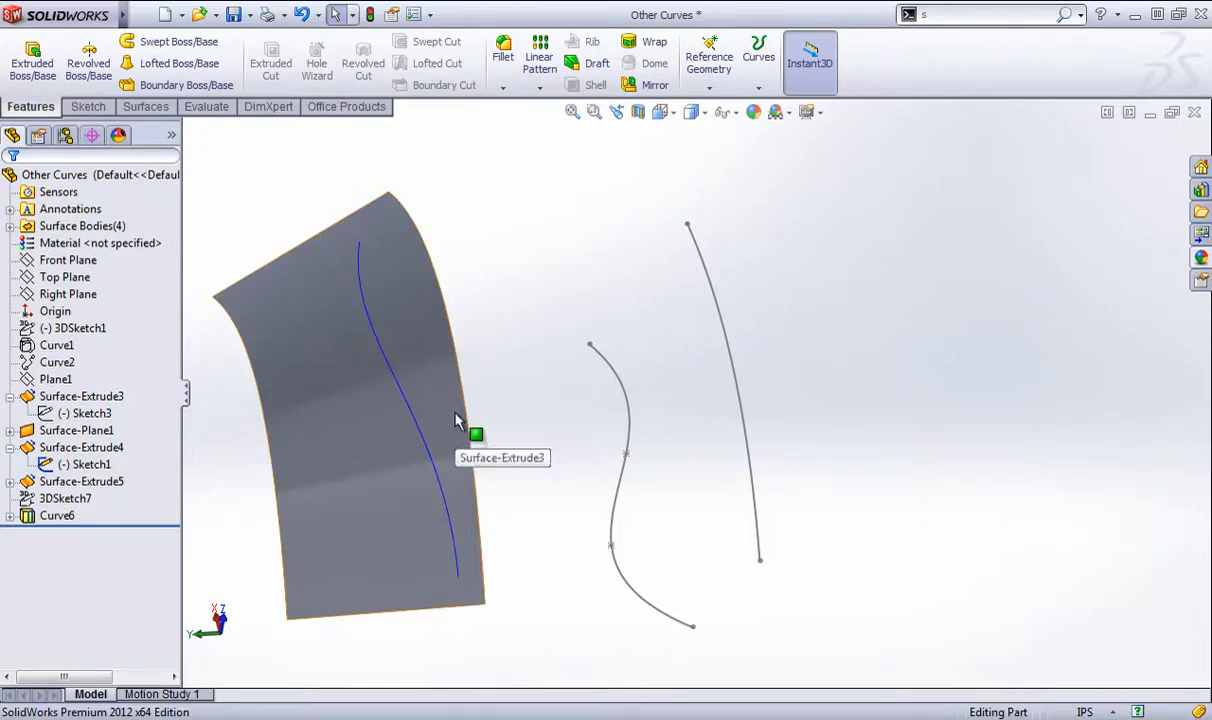
{"action": "middle_click_drag", "start_coordinate": [460, 425], "coordinate": [458, 367]}
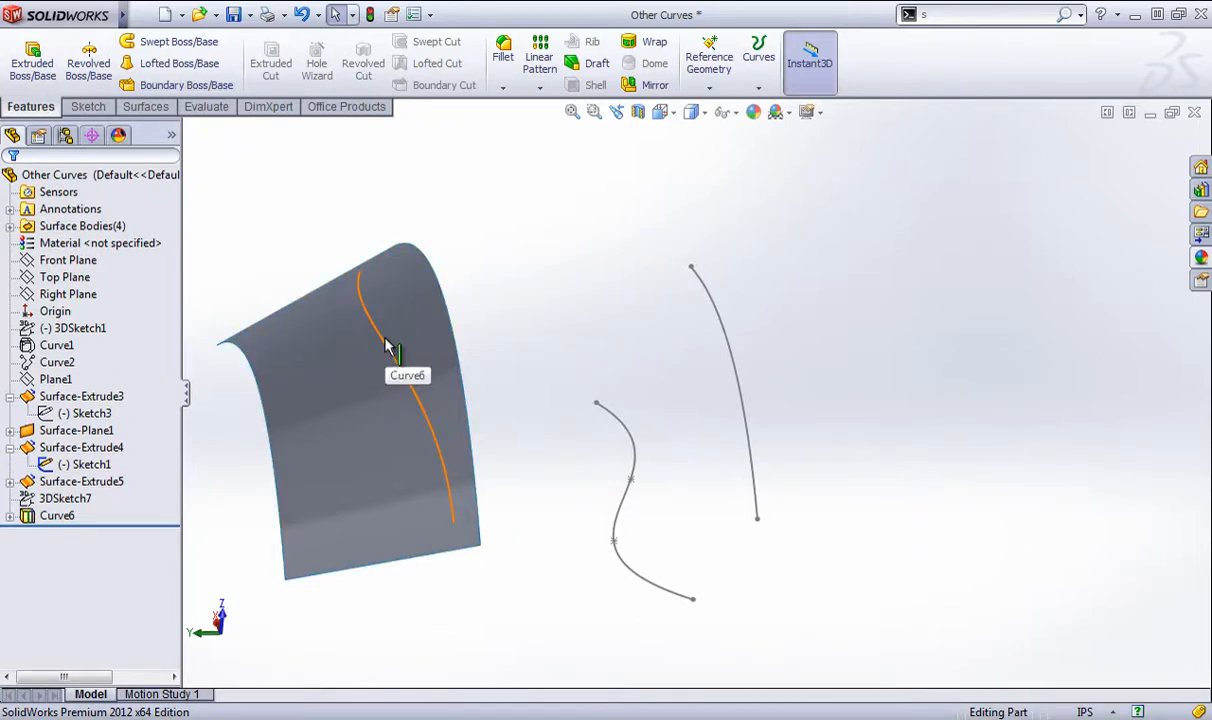
- Delete the projected curve Curve6 from the model
{"action": "right_click", "coordinate": [60, 515]}
{"action": "left_click", "coordinate": [62, 597]}
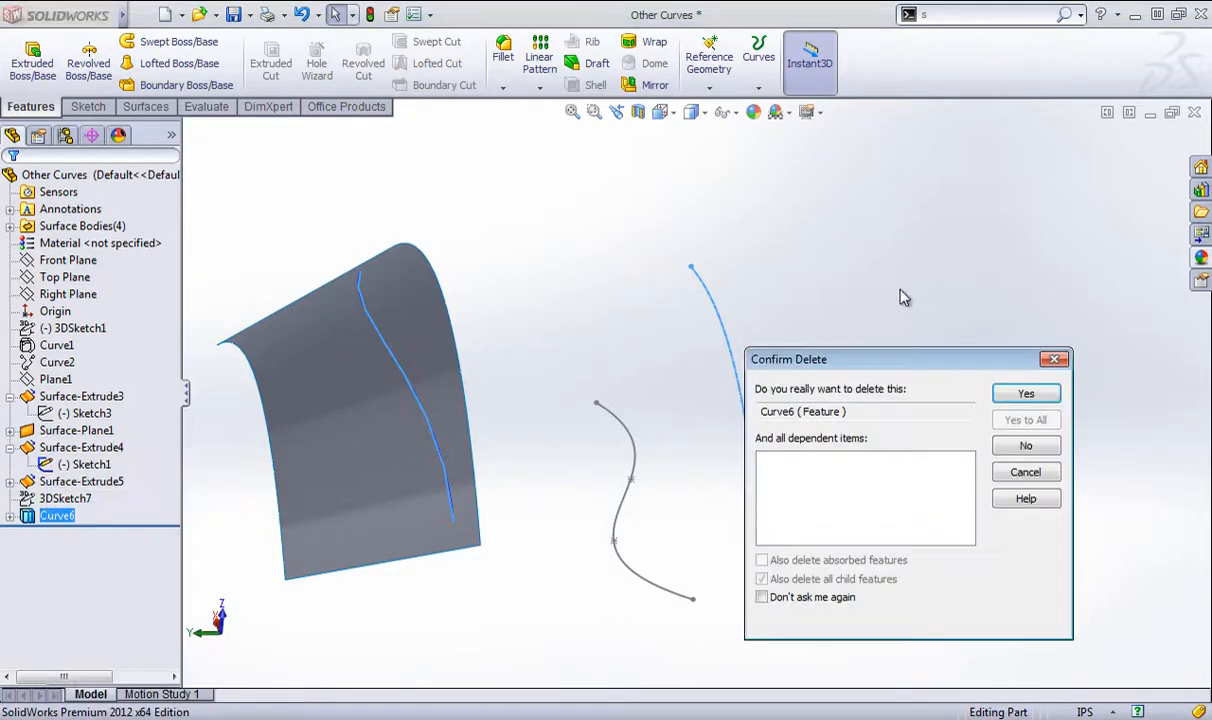
{"action": "left_click", "coordinate": [1026, 395]}
- Hide the Surface-Extrude3 body and show the planar surface Surface-Plane1 beside the two sketches
{"action": "middle_click_drag", "start_coordinate": [618, 314], "coordinate": [438, 365]}
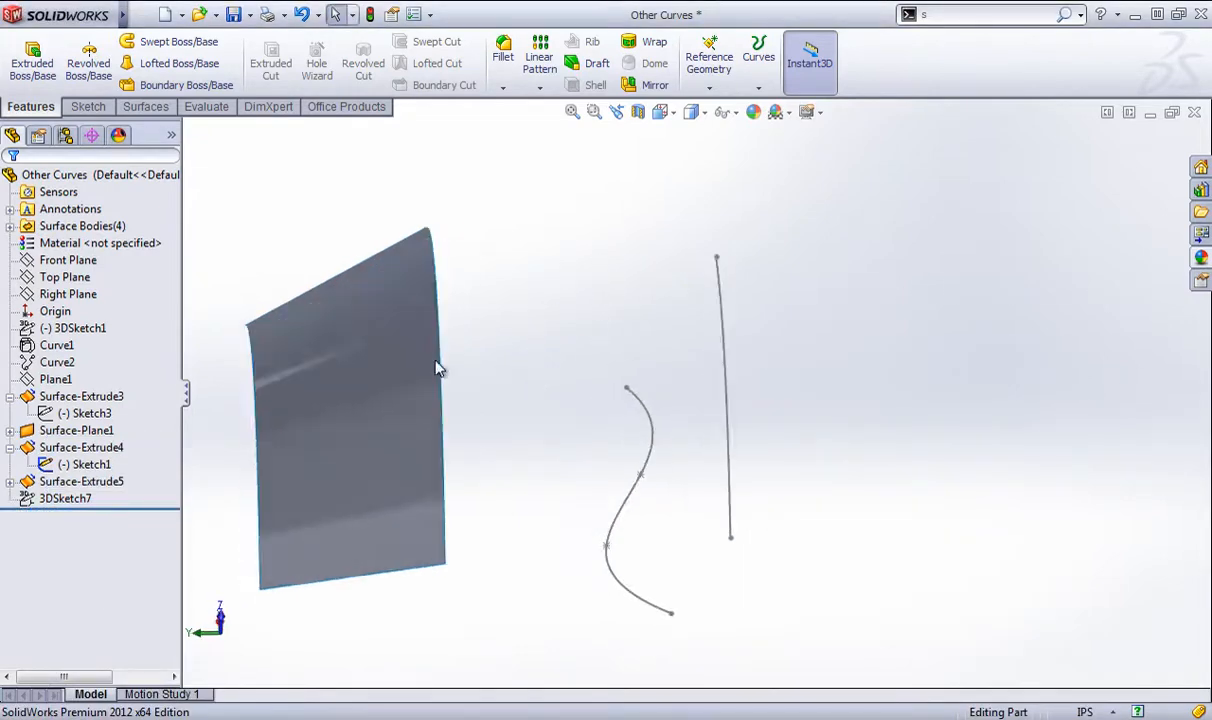
{"action": "right_click", "coordinate": [368, 283]}
{"action": "left_click", "coordinate": [447, 318]}
{"action": "middle_click_drag", "start_coordinate": [490, 315], "coordinate": [540, 360]}
{"action": "left_click", "coordinate": [56, 363]}
{"action": "left_click", "coordinate": [56, 379]}
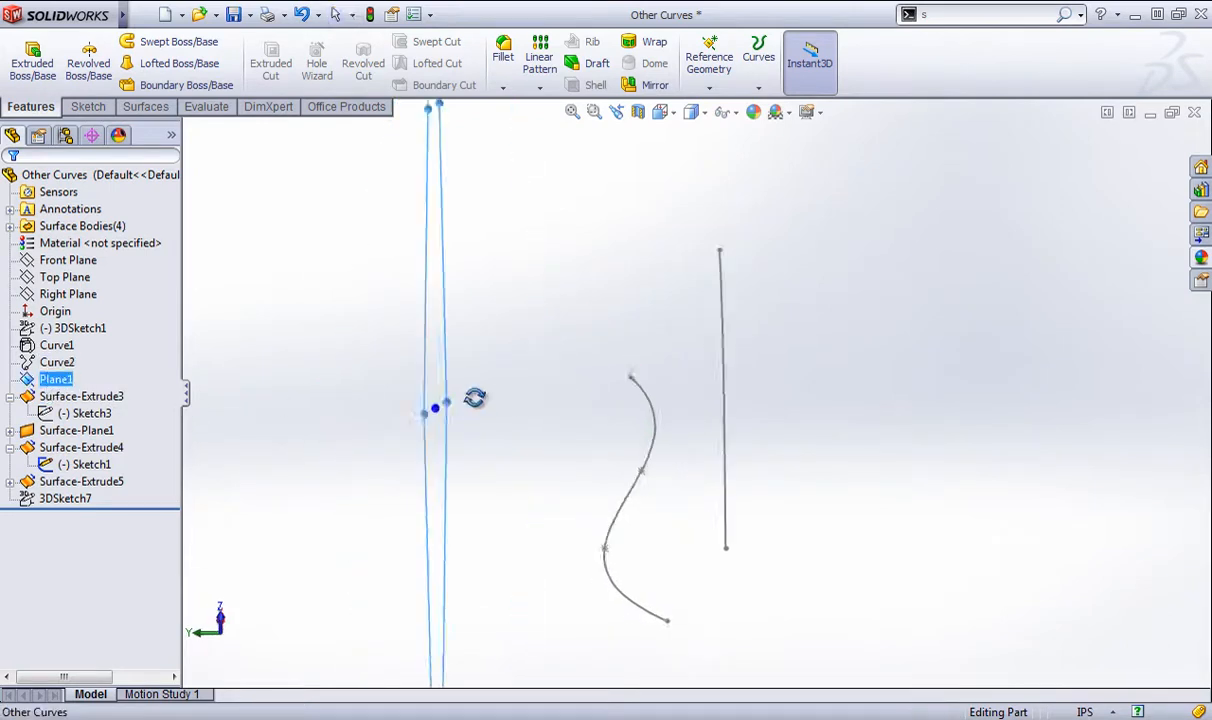
{"action": "left_click", "coordinate": [57, 499], "text": "ctrl"}
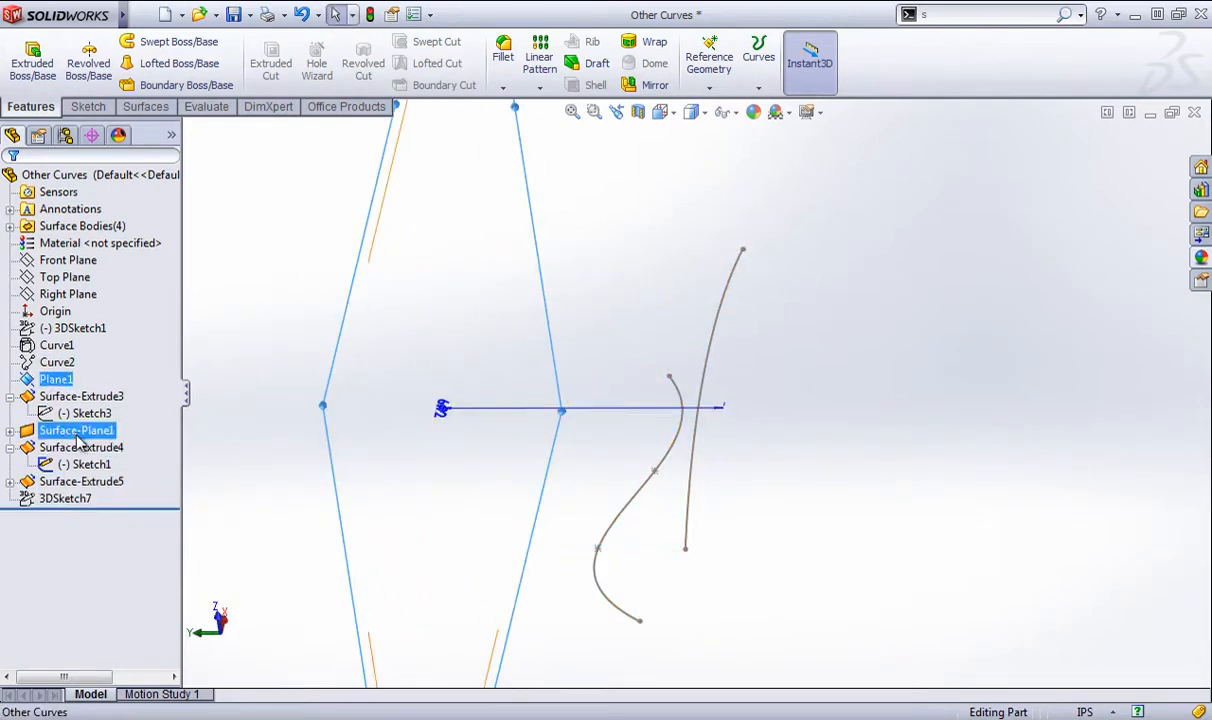
{"action": "right_click", "coordinate": [72, 430]}
{"action": "left_click", "coordinate": [84, 398]}
- Try converting the arc-shaped spline into a new sketch on Surface-Plane1, and discard that sketch
{"action": "left_click", "coordinate": [713, 318]}
{"action": "left_click", "coordinate": [487, 326]}
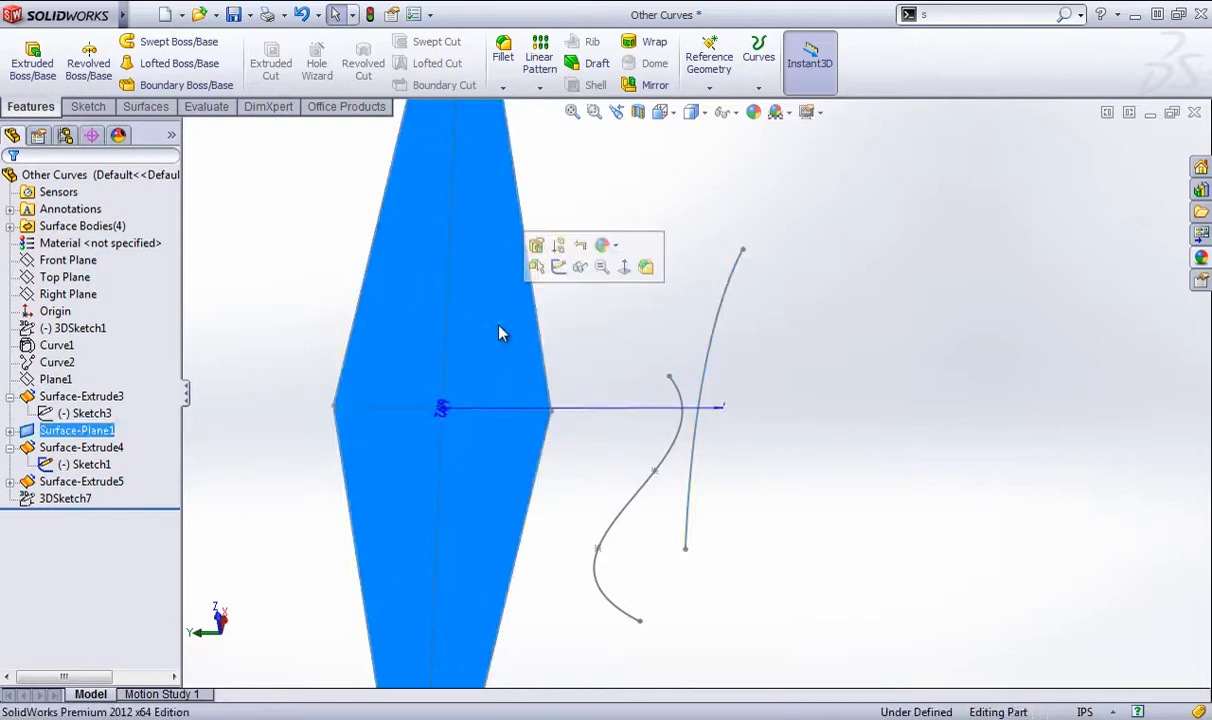
{"action": "left_click", "coordinate": [560, 265]}
{"action": "left_click", "coordinate": [580, 322]}
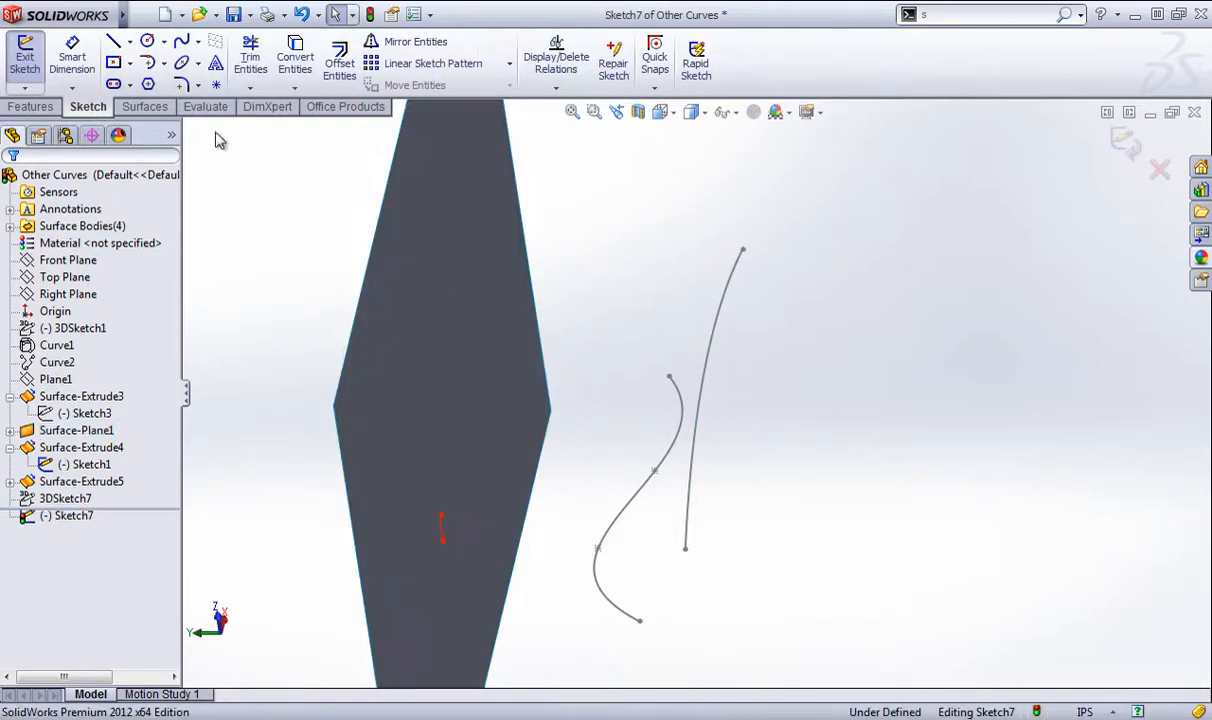
{"action": "left_click", "coordinate": [295, 55]}
{"action": "left_click", "coordinate": [712, 358]}
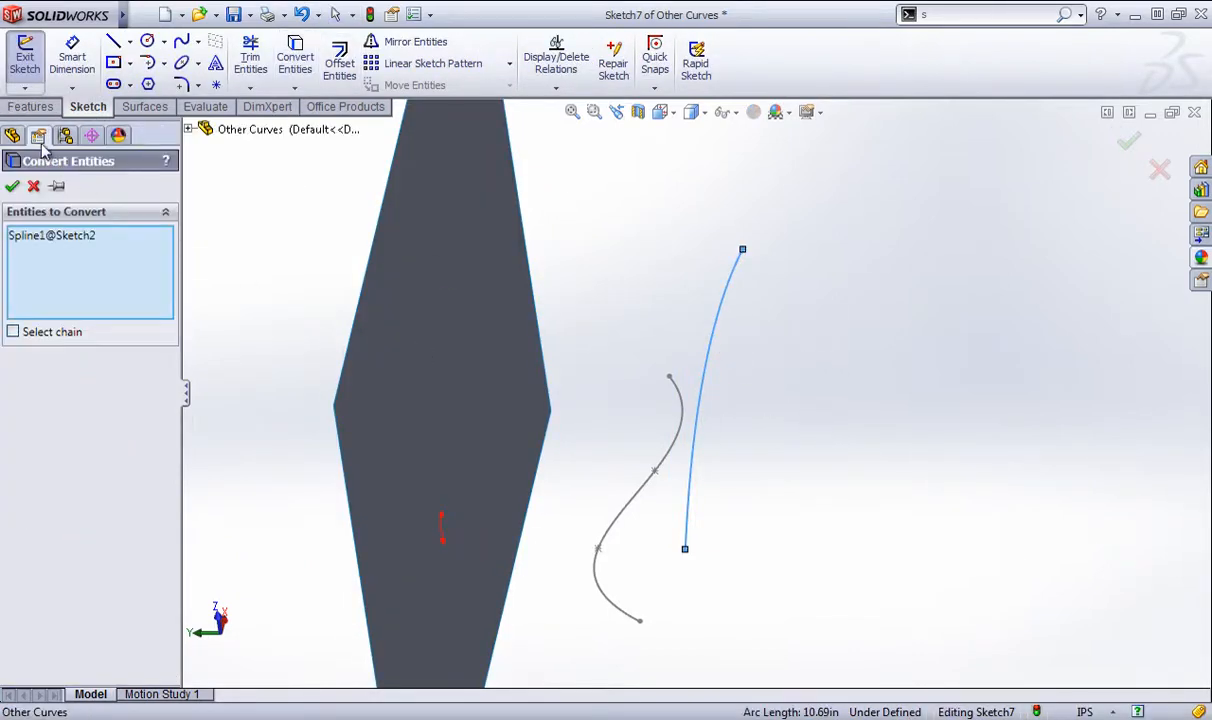
{"action": "left_click", "coordinate": [12, 188]}
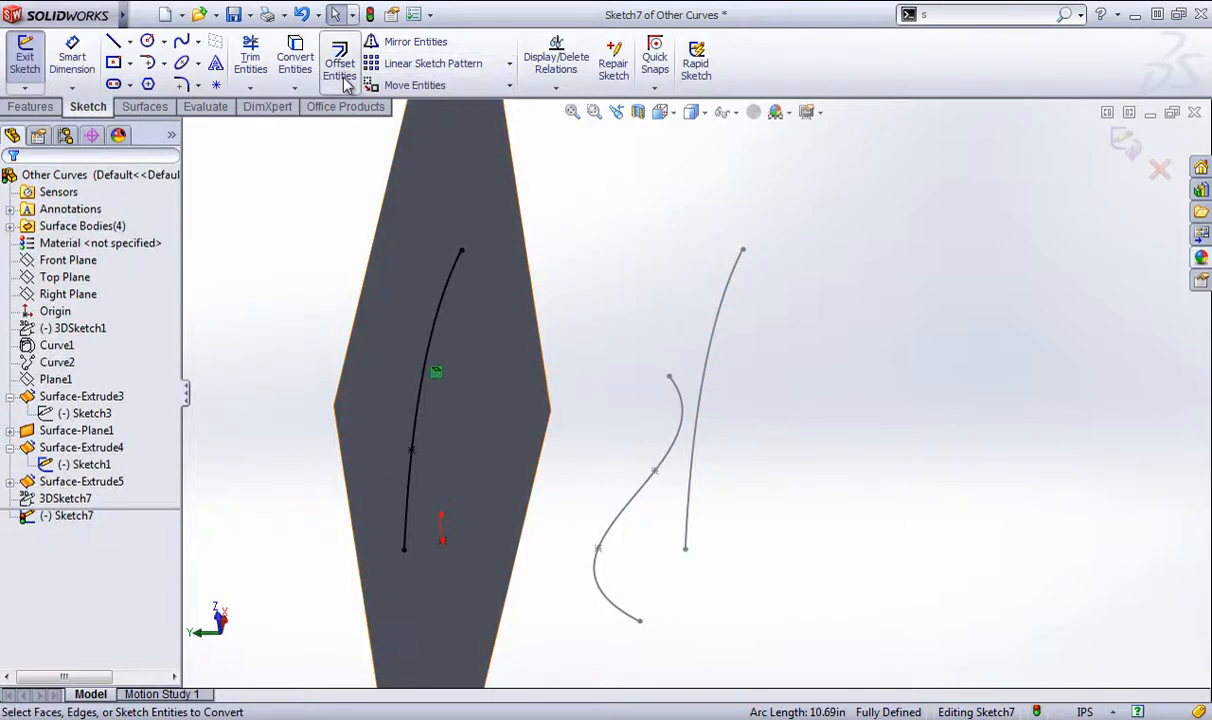
{"action": "middle_click_drag", "start_coordinate": [815, 325], "coordinate": [885, 338]}
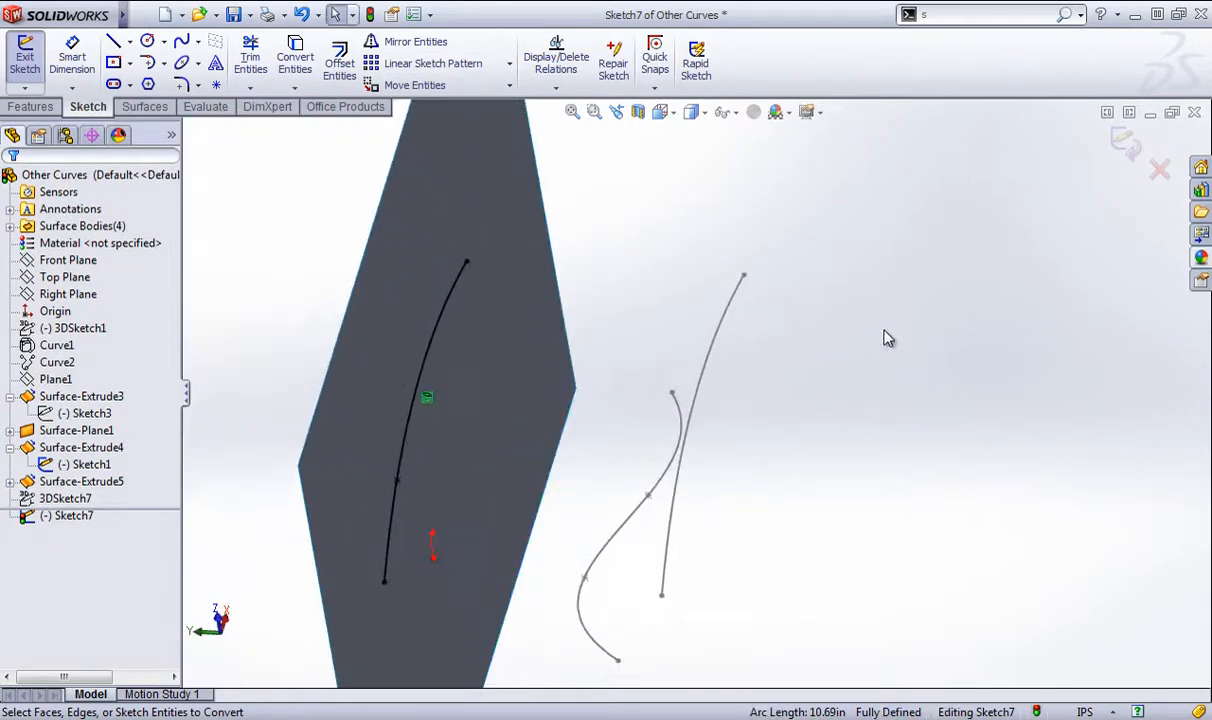
{"action": "left_click", "coordinate": [1160, 170]}
- Hide the planar surface Surface-Plane1 and both the arc-shaped and S-shaped sketches to clear the view
{"action": "left_click", "coordinate": [667, 383]}
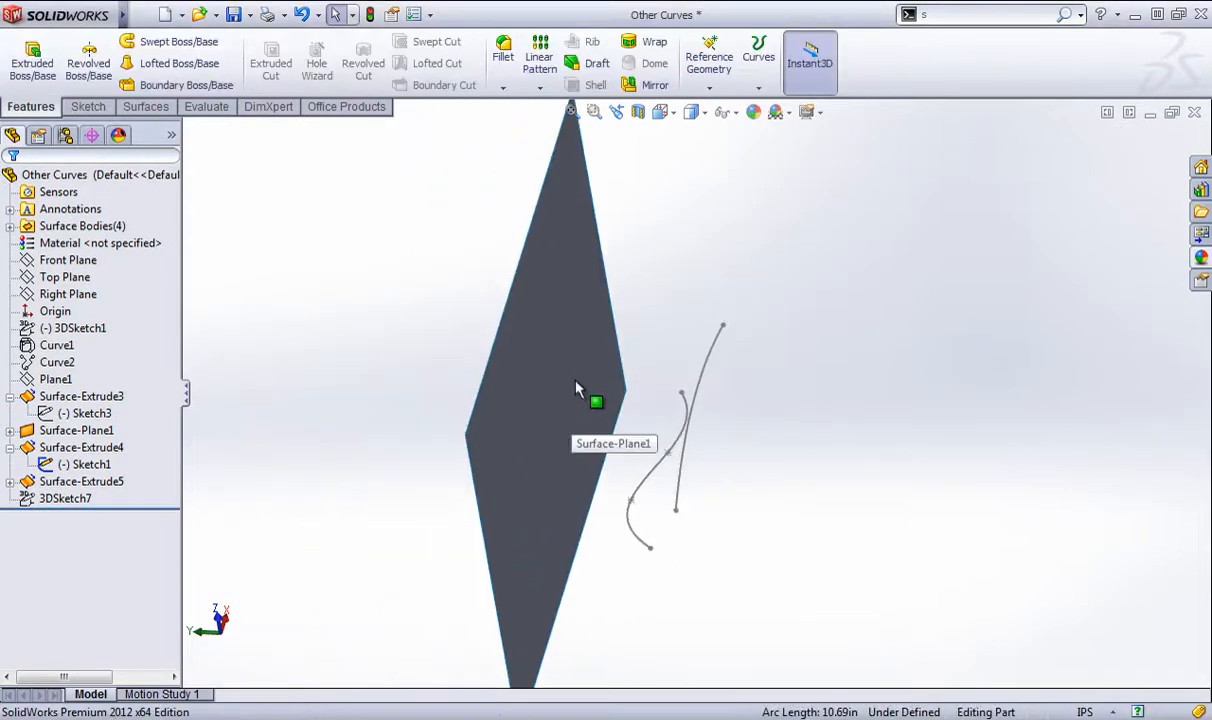
{"action": "left_click", "coordinate": [560, 385]}
{"action": "right_click", "coordinate": [80, 437]}
{"action": "left_click", "coordinate": [103, 371]}
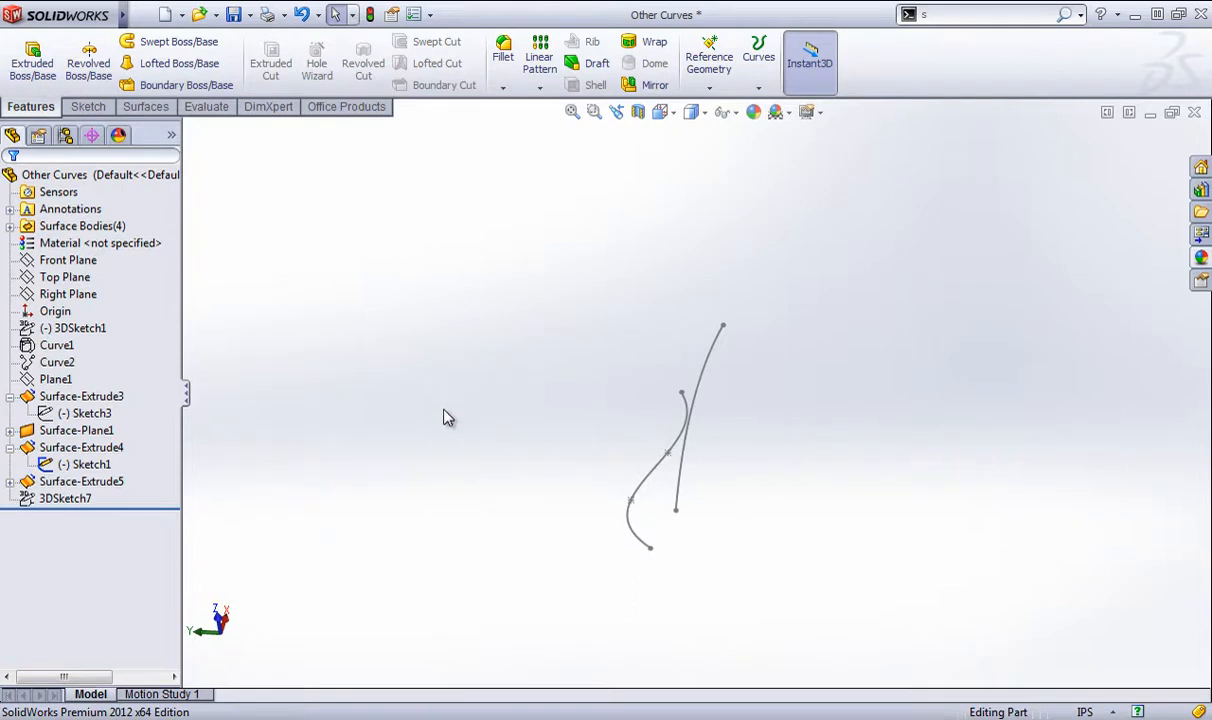
{"action": "middle_click_drag", "start_coordinate": [448, 418], "coordinate": [533, 427]}
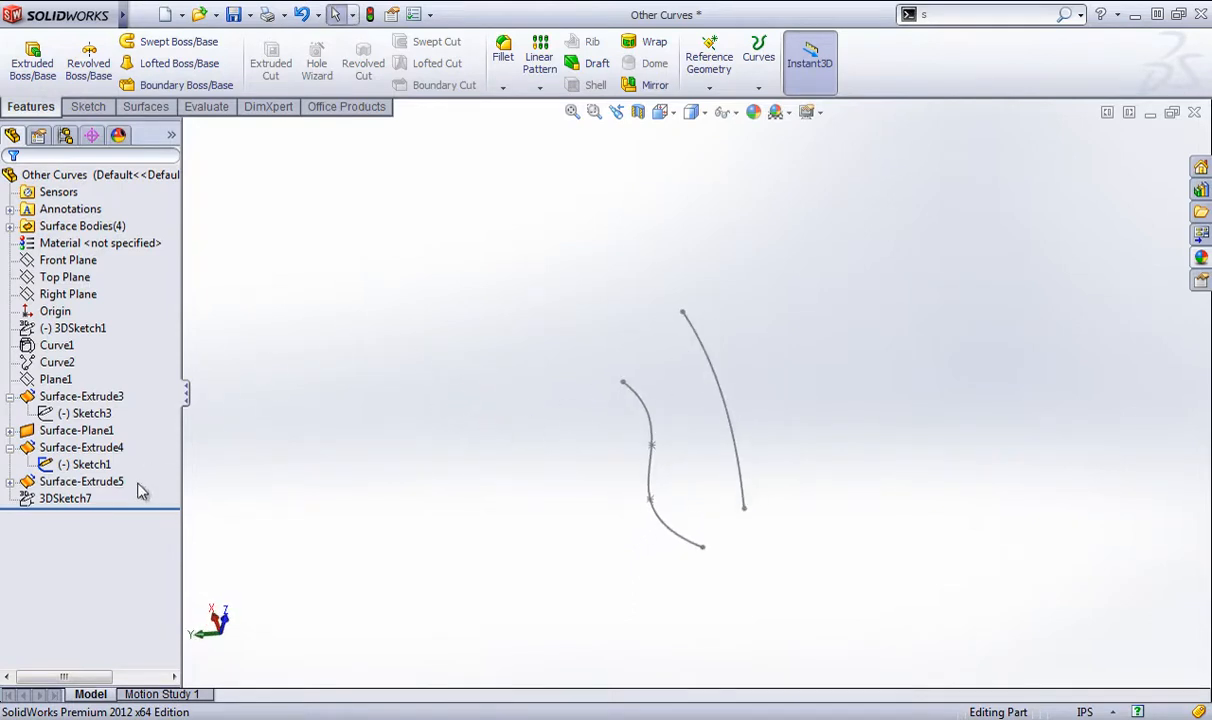
{"action": "right_click", "coordinate": [710, 370]}
{"action": "left_click", "coordinate": [743, 332]}
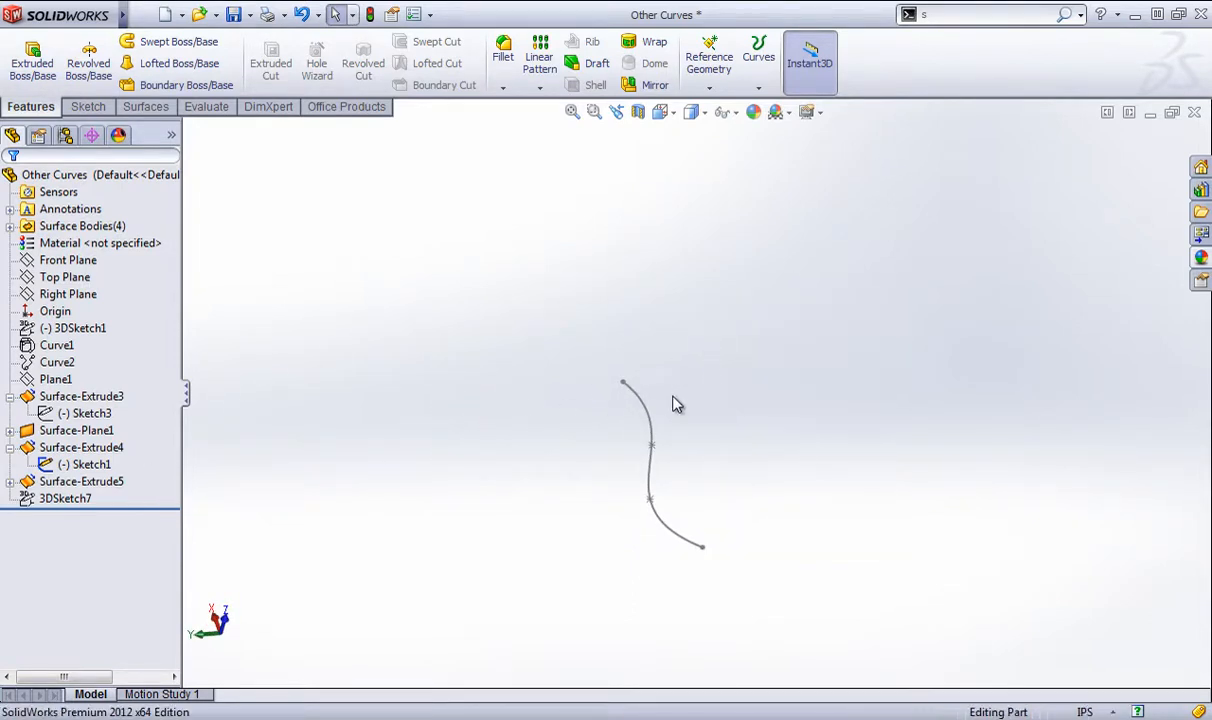
{"action": "left_click", "coordinate": [648, 412]}
{"action": "left_click", "coordinate": [721, 347]}
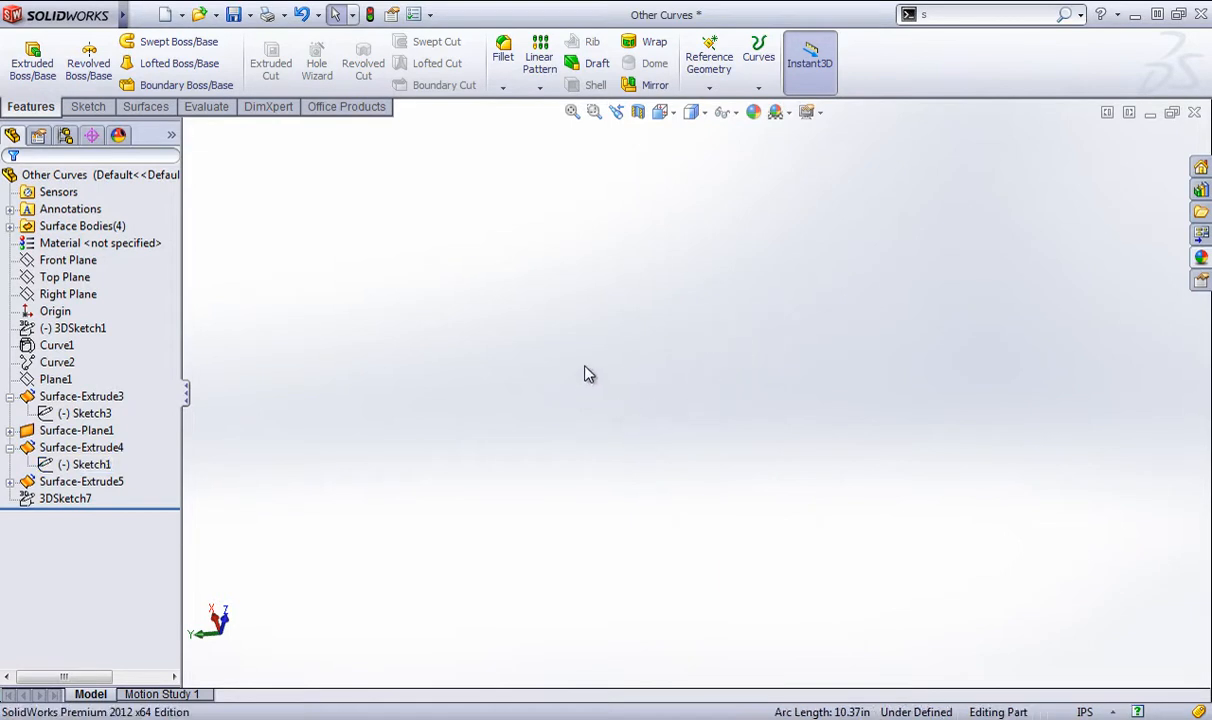
- Show the construction-line polyline 3DSketch1
{"action": "left_click", "coordinate": [35, 345]}
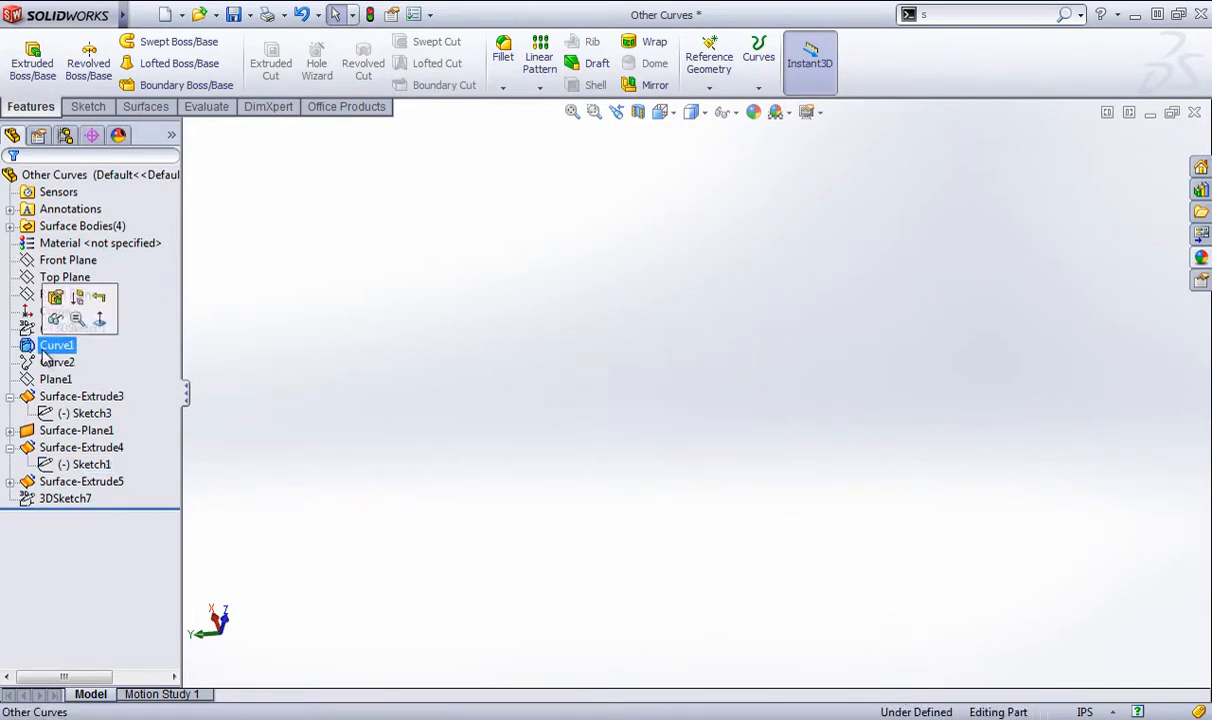
{"action": "left_click", "coordinate": [30, 331], "text": "ctrl"}
{"action": "right_click", "coordinate": [33, 342]}
{"action": "left_click", "coordinate": [43, 313]}
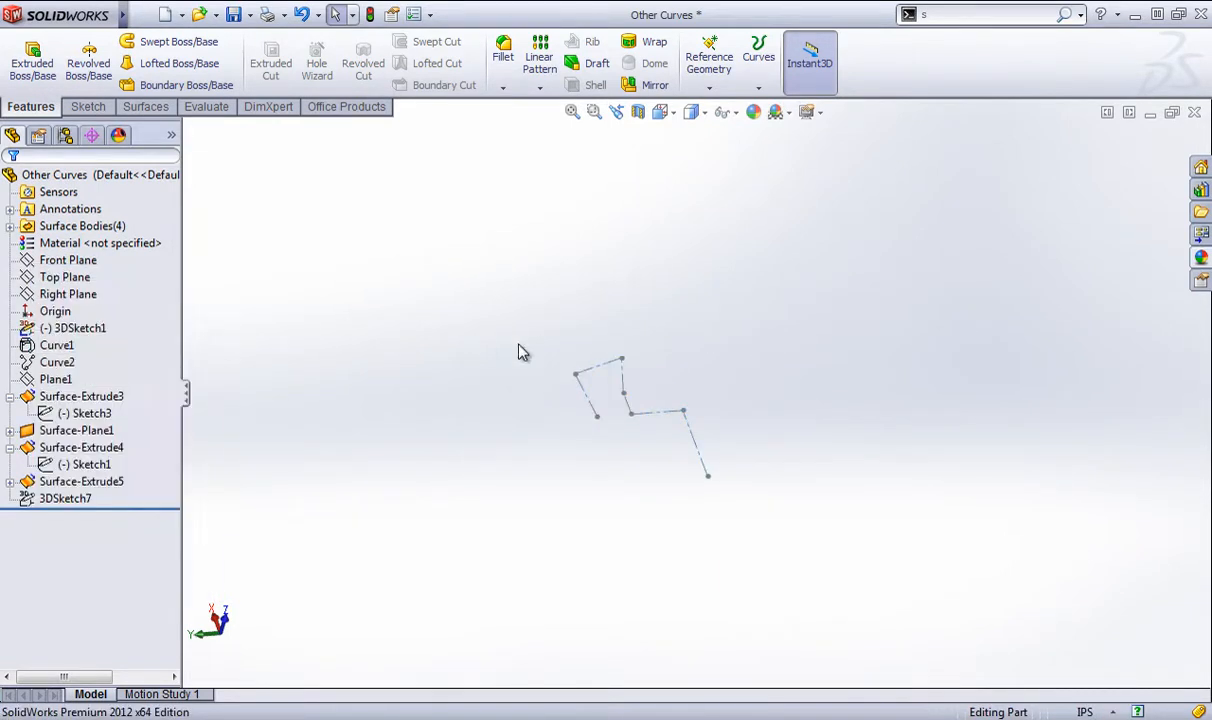
- Show Curve1, the curve through reference points, together with the 3D sketch polyline
{"action": "left_click", "coordinate": [762, 86]}
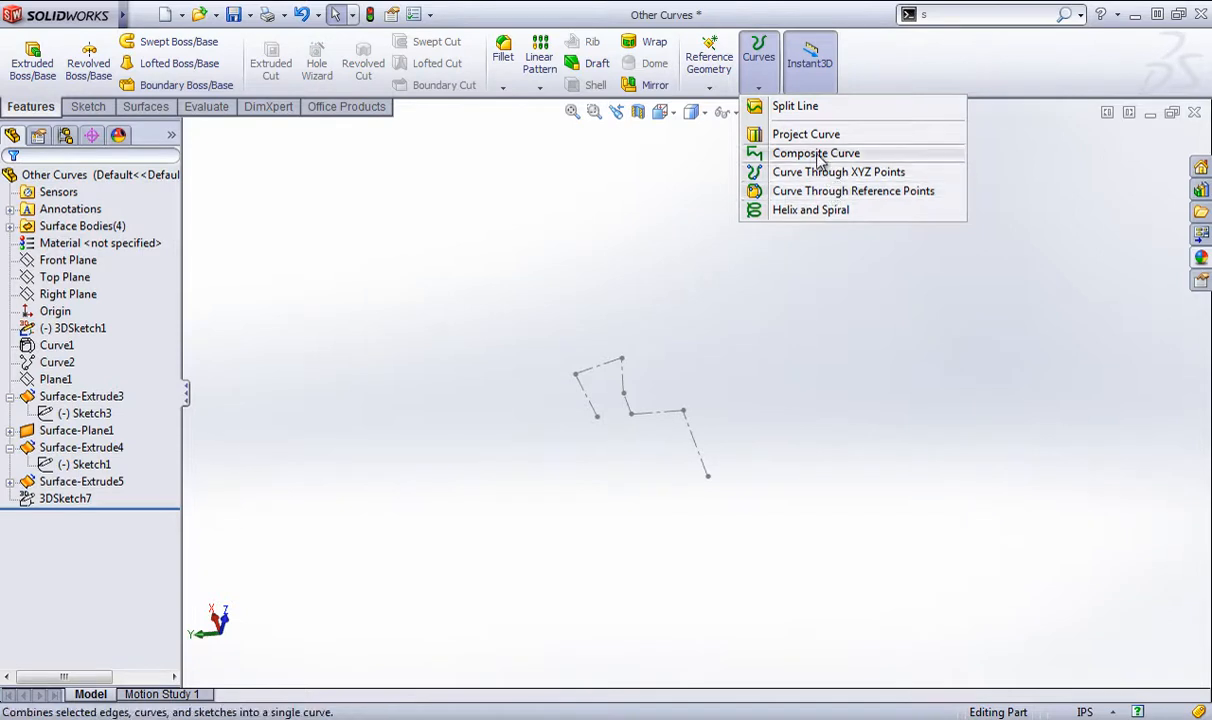
{"action": "mouse_move", "coordinate": [371, 286]}
{"action": "middle_mouse_down"}
{"action": "mouse_move", "coordinate": [387, 265]}
{"action": "mouse_move", "coordinate": [157, 362]}
{"action": "middle_mouse_up"}
{"action": "right_click", "coordinate": [49, 344]}
{"action": "left_click", "coordinate": [44, 316]}
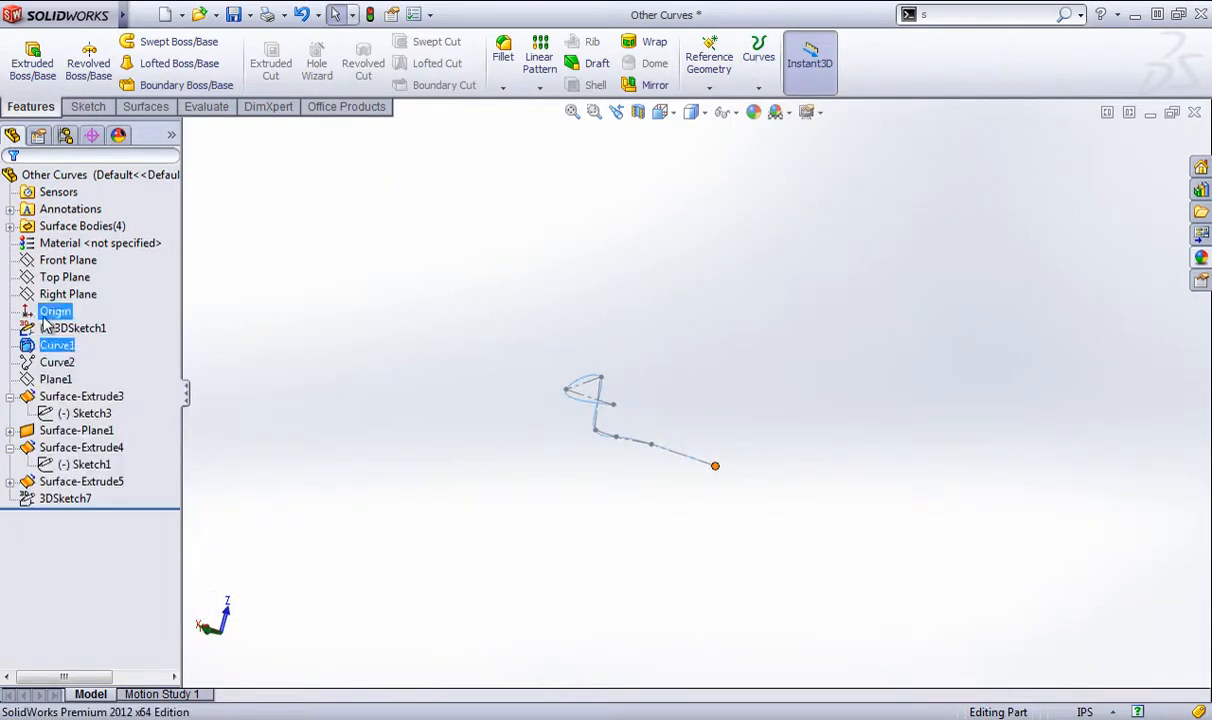
{"action": "middle_click_drag", "start_coordinate": [527, 402], "coordinate": [447, 546]}
{"action": "left_click", "coordinate": [785, 288]}
{"action": "scroll", "coordinate": [670, 408], "scroll_direction": "down", "scroll_amount": 3}
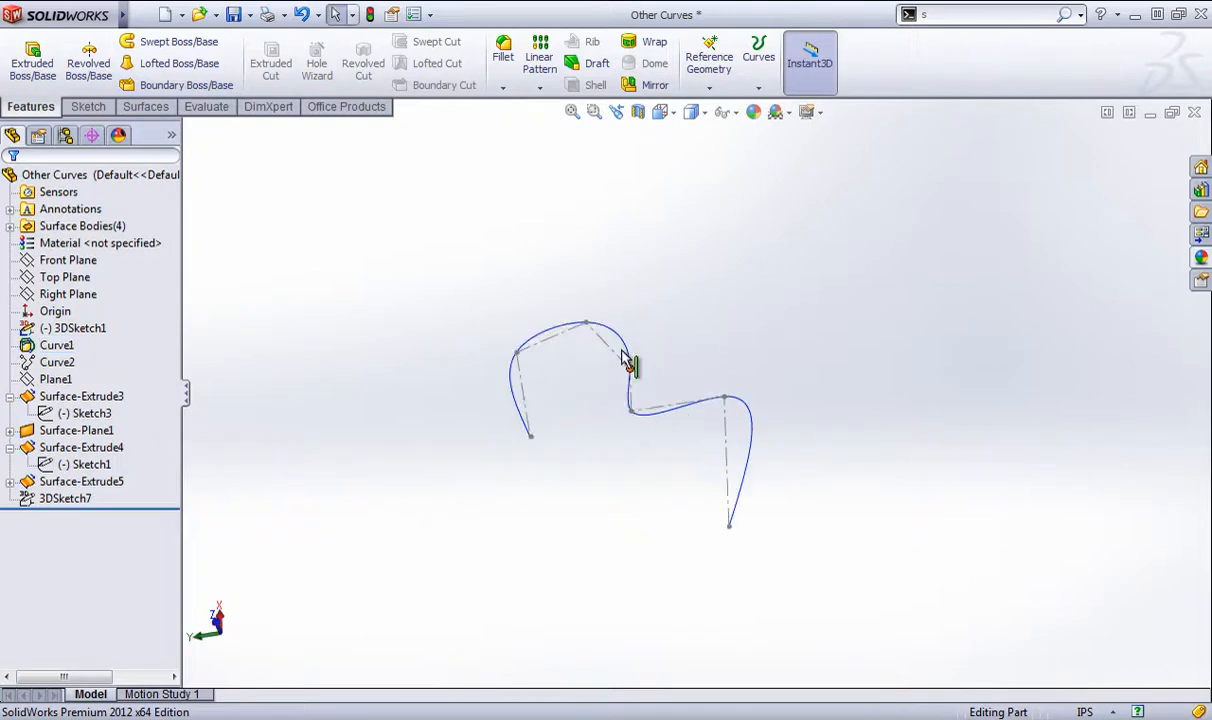
- Edit Curve1 to drop the corner point next to the polyline's free end from its through points, keeping the end point as the last one
{"action": "right_click", "coordinate": [610, 330]}
{"action": "left_click", "coordinate": [622, 277]}
{"action": "scroll", "coordinate": [590, 441], "scroll_direction": "down", "scroll_amount": 3}
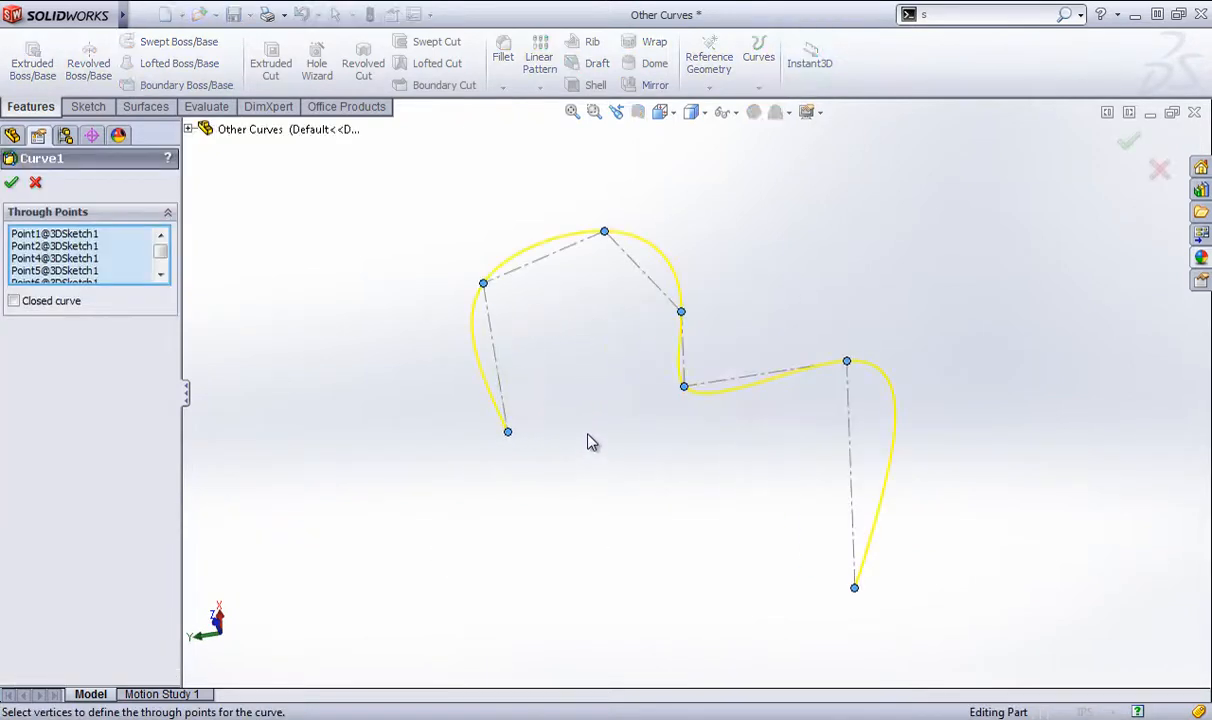
{"action": "middle_click_drag", "start_coordinate": [590, 441], "coordinate": [563, 452]}
{"action": "left_click", "coordinate": [512, 434]}
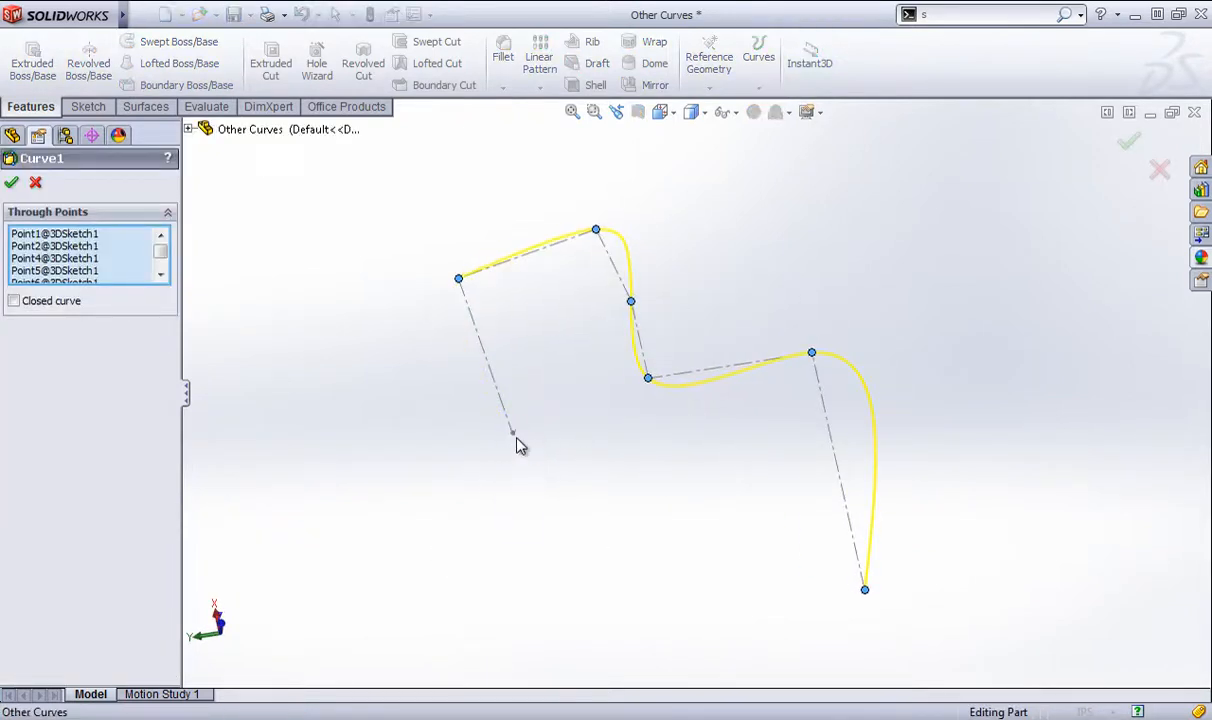
{"action": "left_click", "coordinate": [459, 280]}
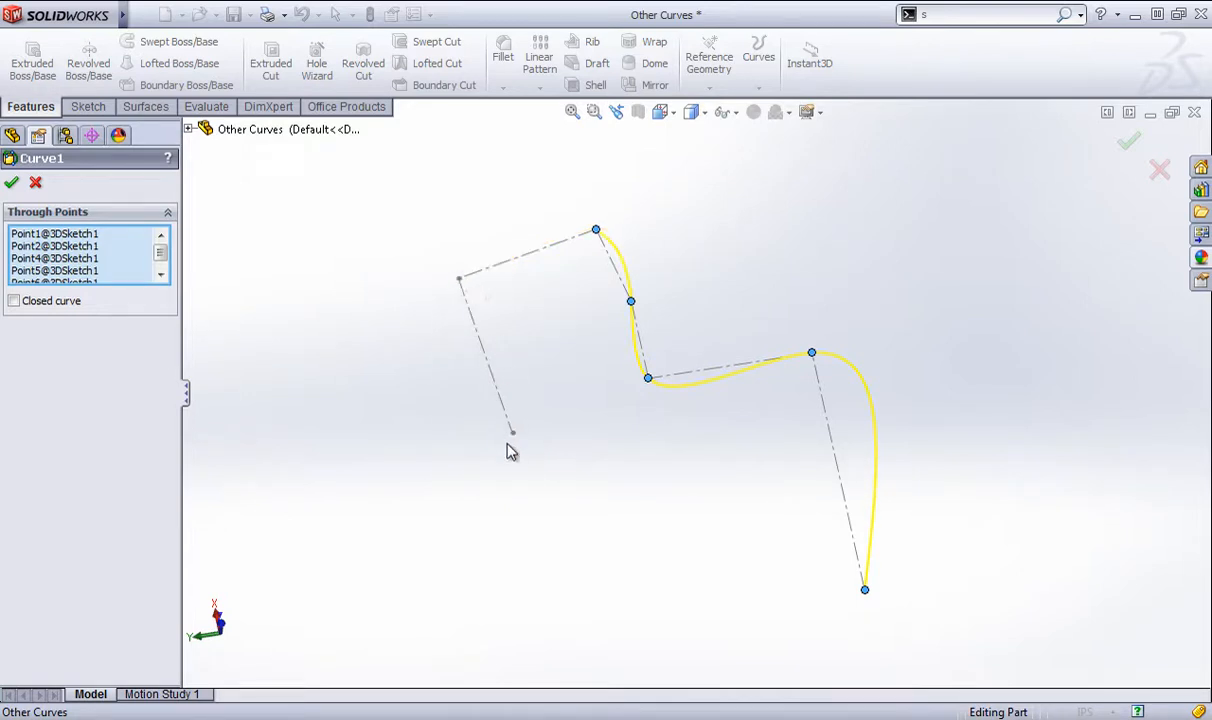
{"action": "left_click", "coordinate": [513, 434]}
{"action": "mouse_move", "coordinate": [538, 468]}
{"action": "middle_mouse_down"}
{"action": "mouse_move", "coordinate": [552, 360]}
{"action": "mouse_move", "coordinate": [633, 352]}
{"action": "mouse_move", "coordinate": [646, 381]}
{"action": "middle_mouse_up"}
{"action": "left_click", "coordinate": [1138, 142]}
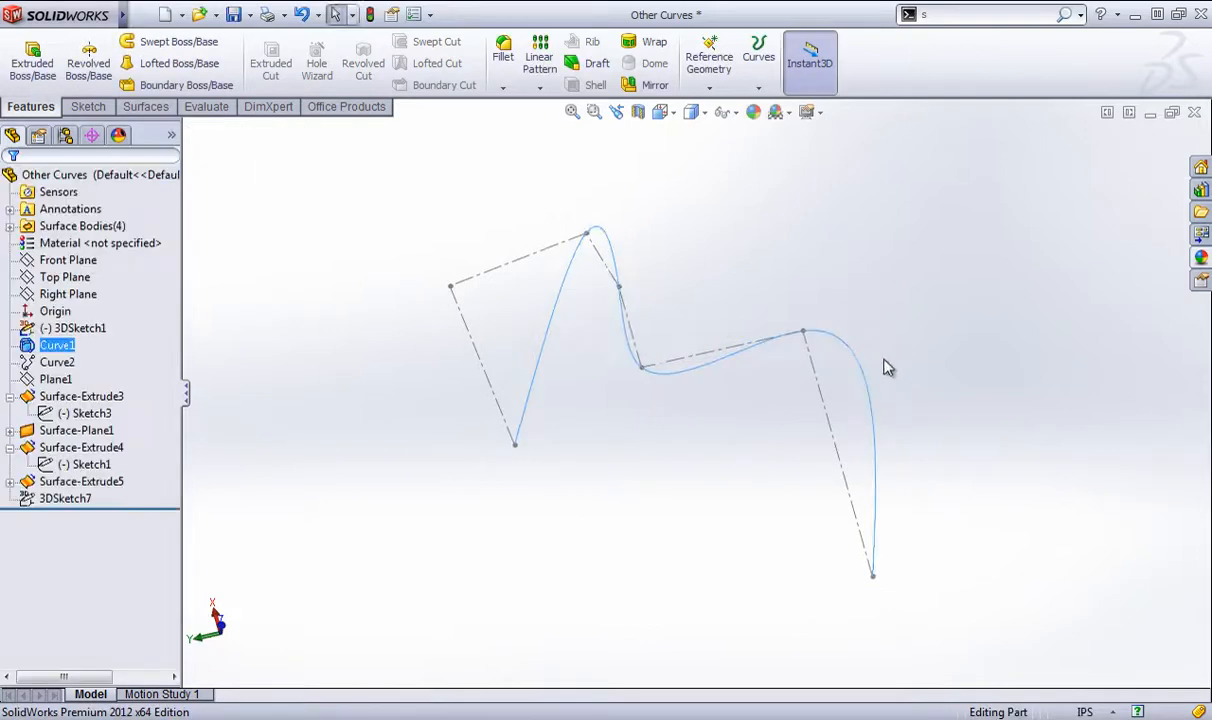
{"action": "middle_click_drag", "start_coordinate": [884, 365], "coordinate": [813, 331]}
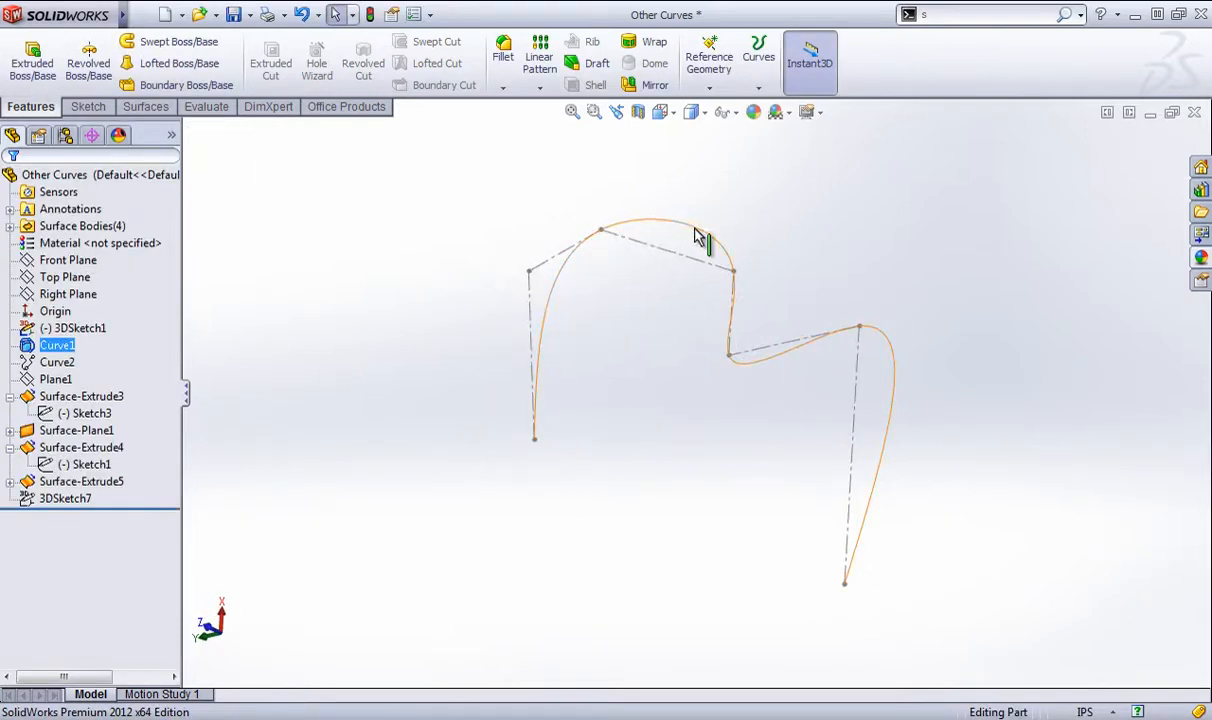
{"action": "middle_click_drag", "start_coordinate": [763, 412], "coordinate": [594, 420]}
- Draw a spline in a new 3D sketch through the same six polyline points that Curve1 passes through
{"action": "left_click", "coordinate": [88, 106]}
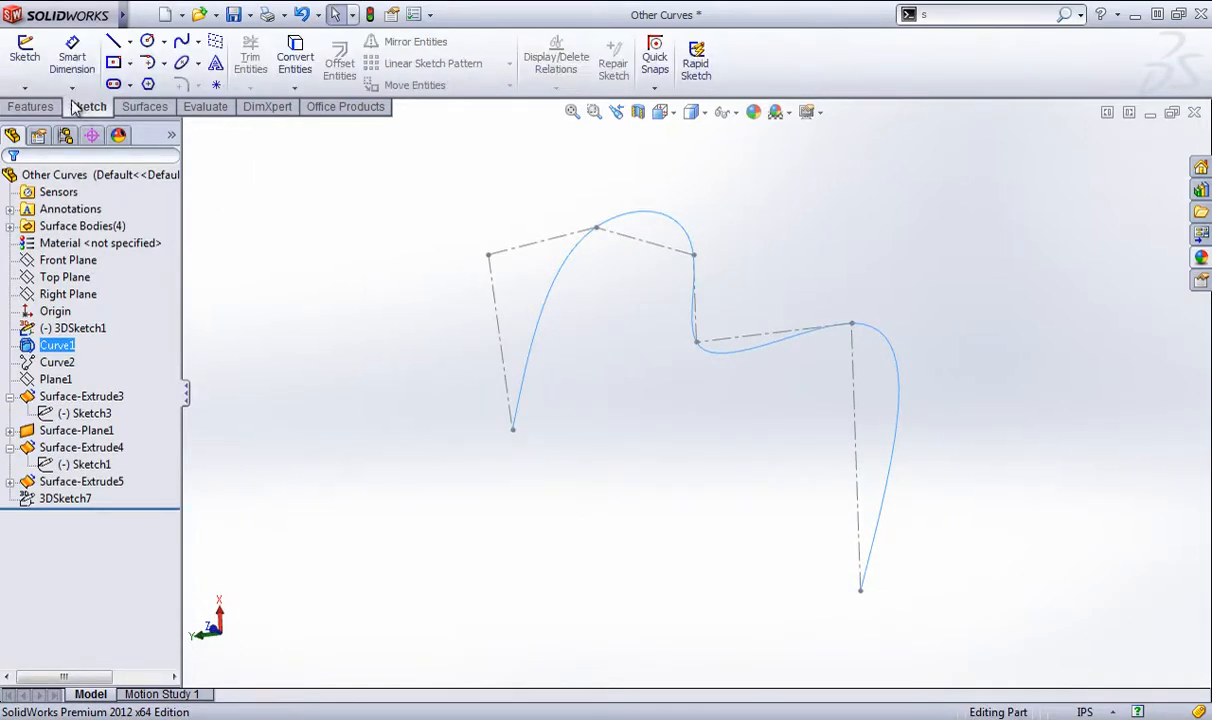
{"action": "left_click", "coordinate": [24, 88]}
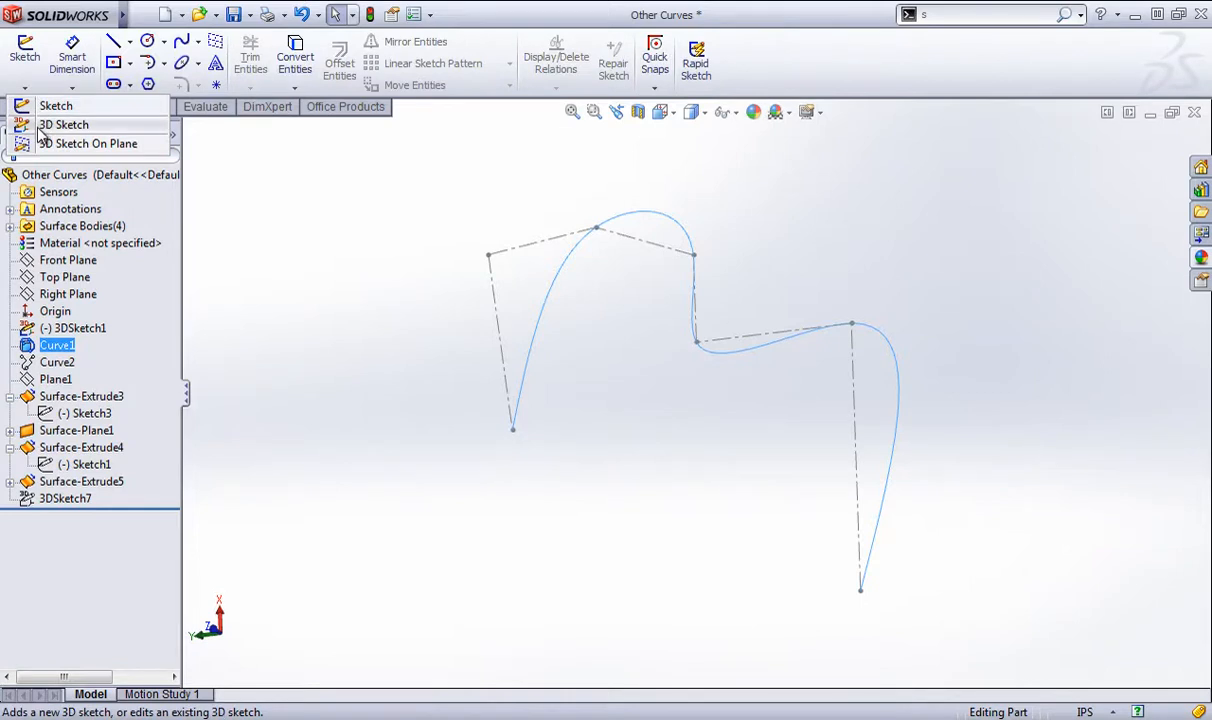
{"action": "left_click", "coordinate": [63, 125]}
{"action": "left_click", "coordinate": [181, 41]}
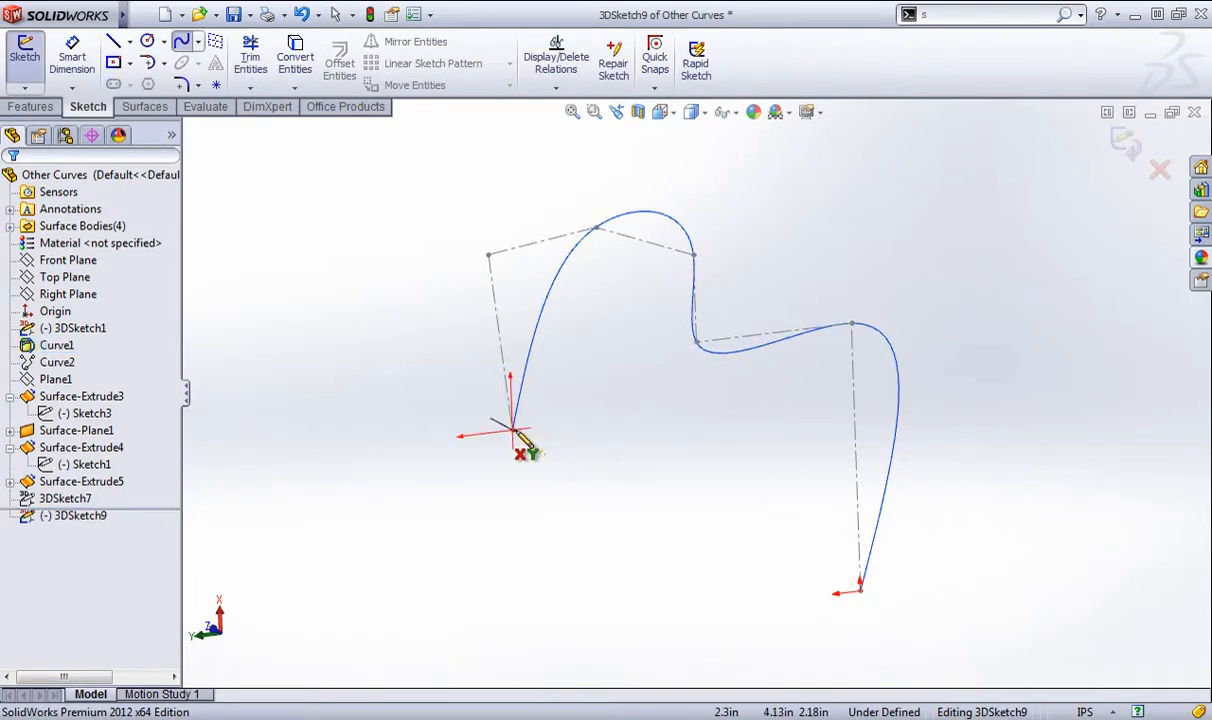
{"action": "left_click", "coordinate": [513, 430]}
{"action": "left_click", "coordinate": [596, 228]}
{"action": "left_click", "coordinate": [693, 255]}
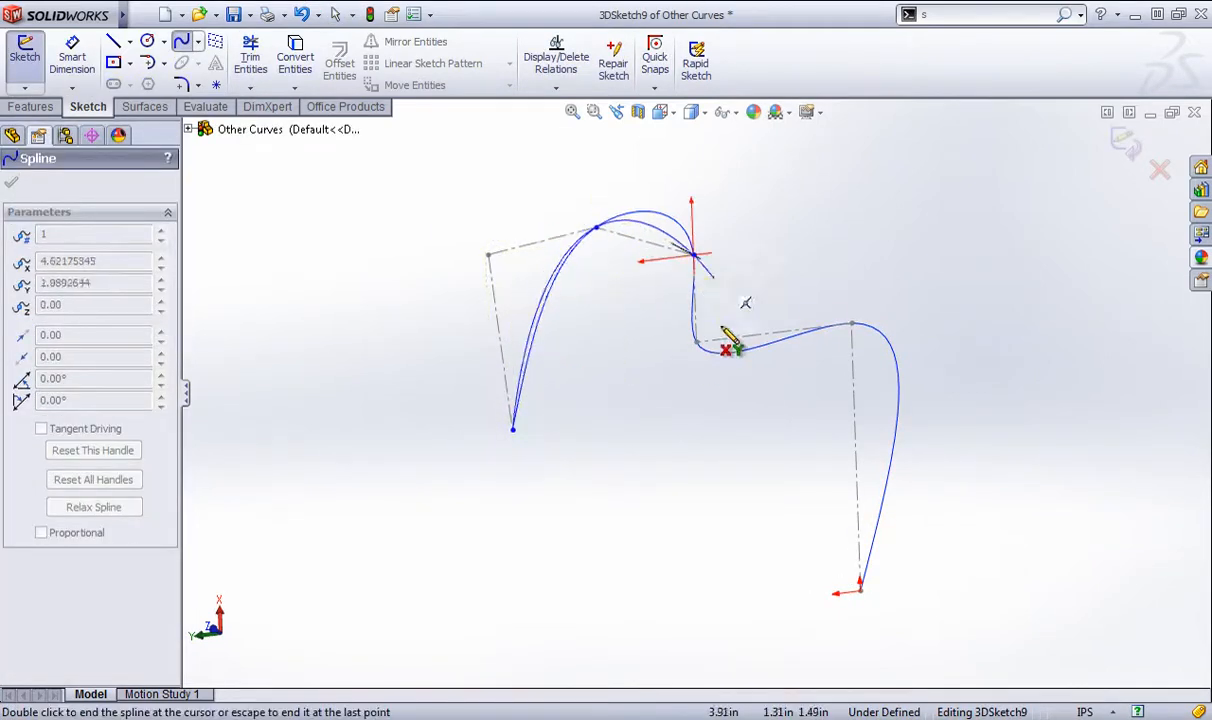
{"action": "left_click", "coordinate": [697, 342]}
{"action": "left_click", "coordinate": [851, 323]}
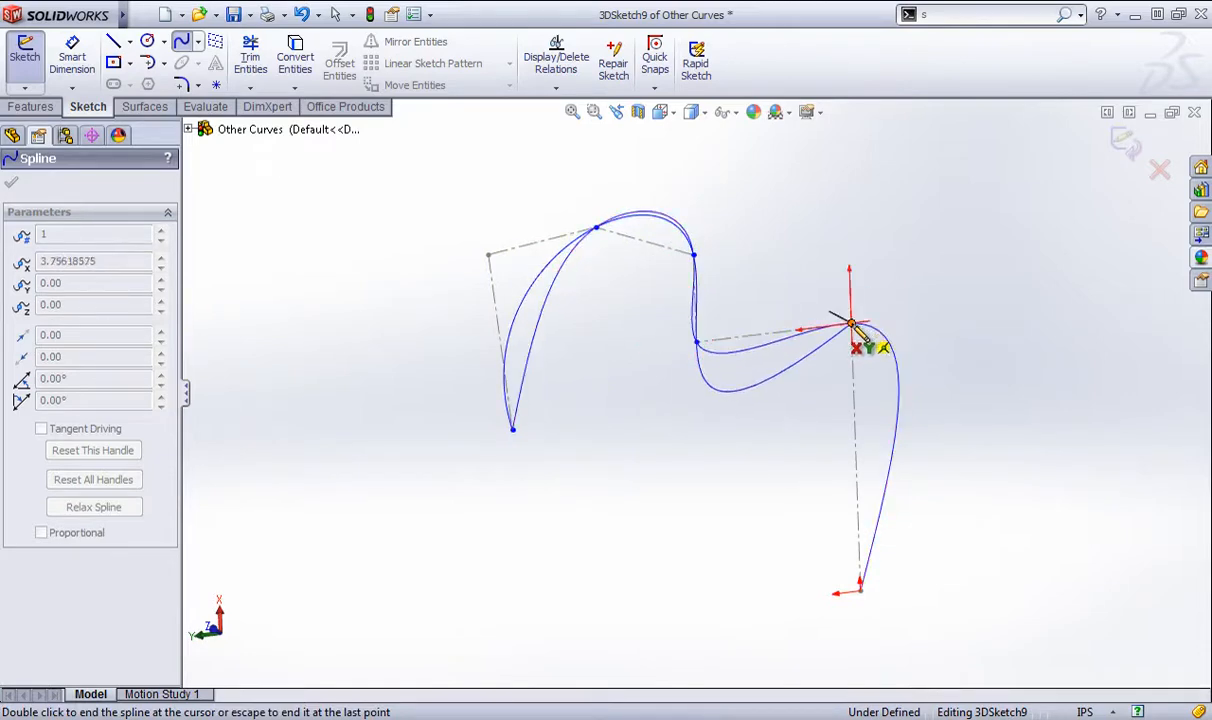
{"action": "left_click", "coordinate": [860, 590]}
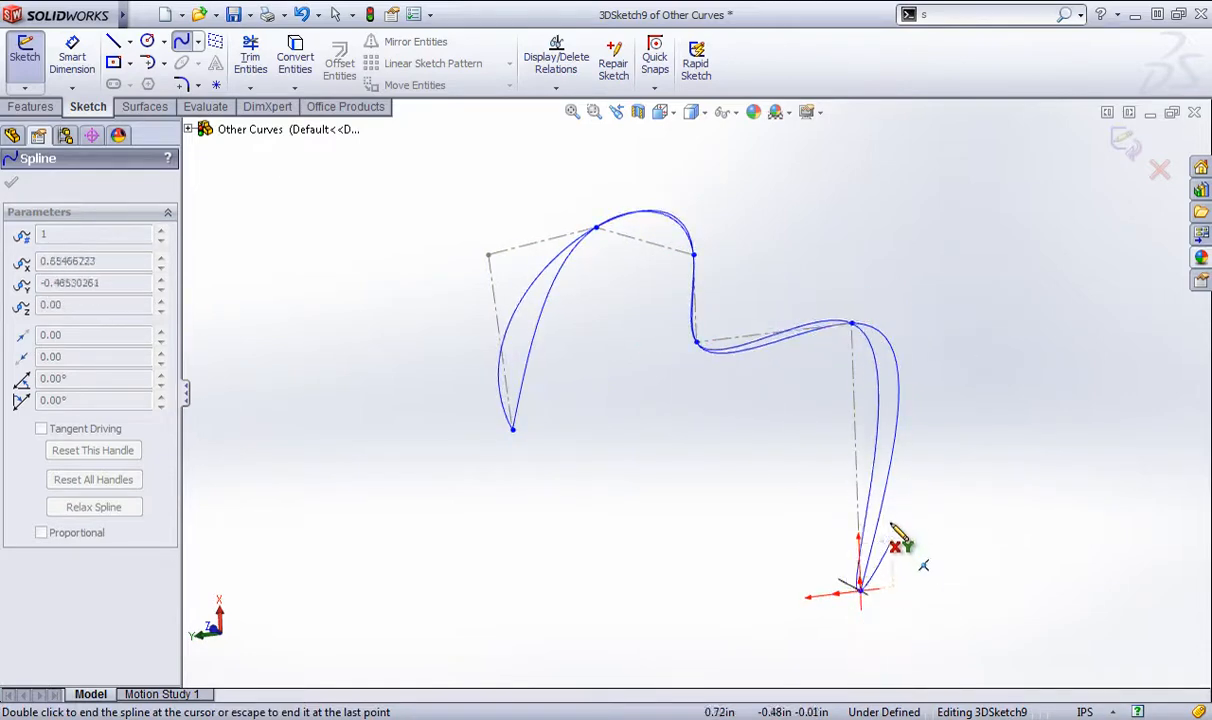
{"action": "right_click", "coordinate": [960, 392]}
{"action": "left_click", "coordinate": [995, 360]}
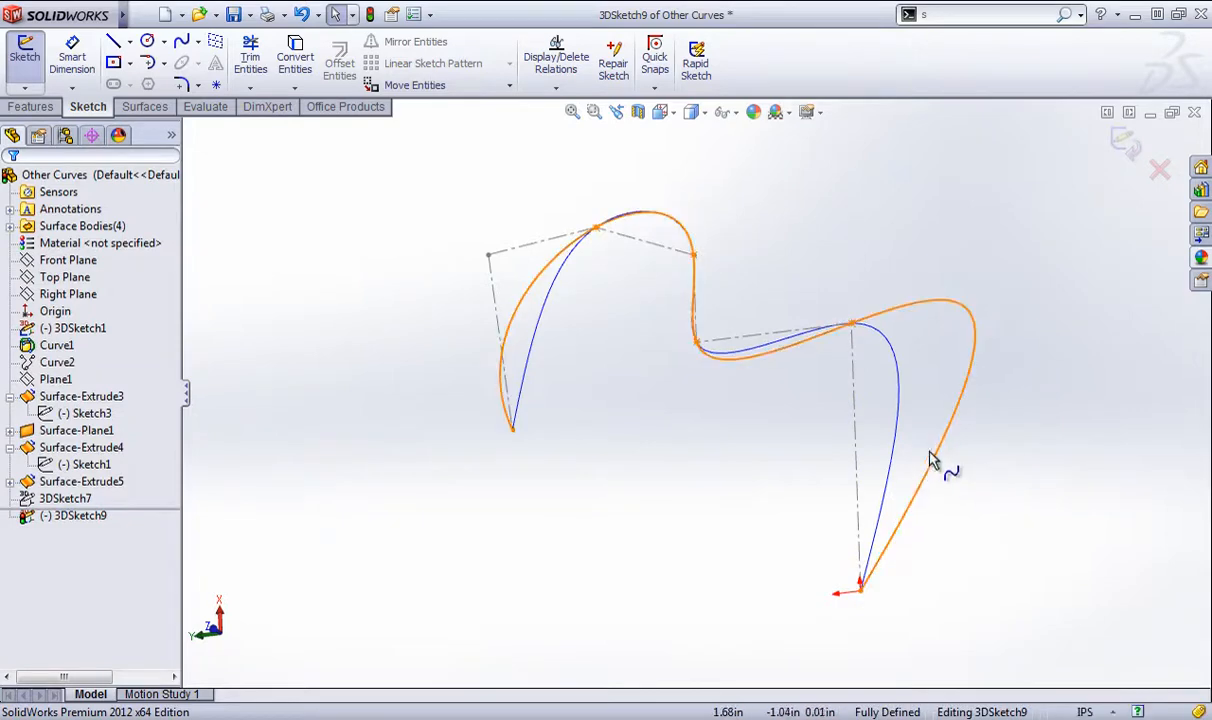
- Pull in the tangency handle at the 3D spline's end where it meets the origin, and discard the 3D sketch
{"action": "left_click", "coordinate": [976, 363]}
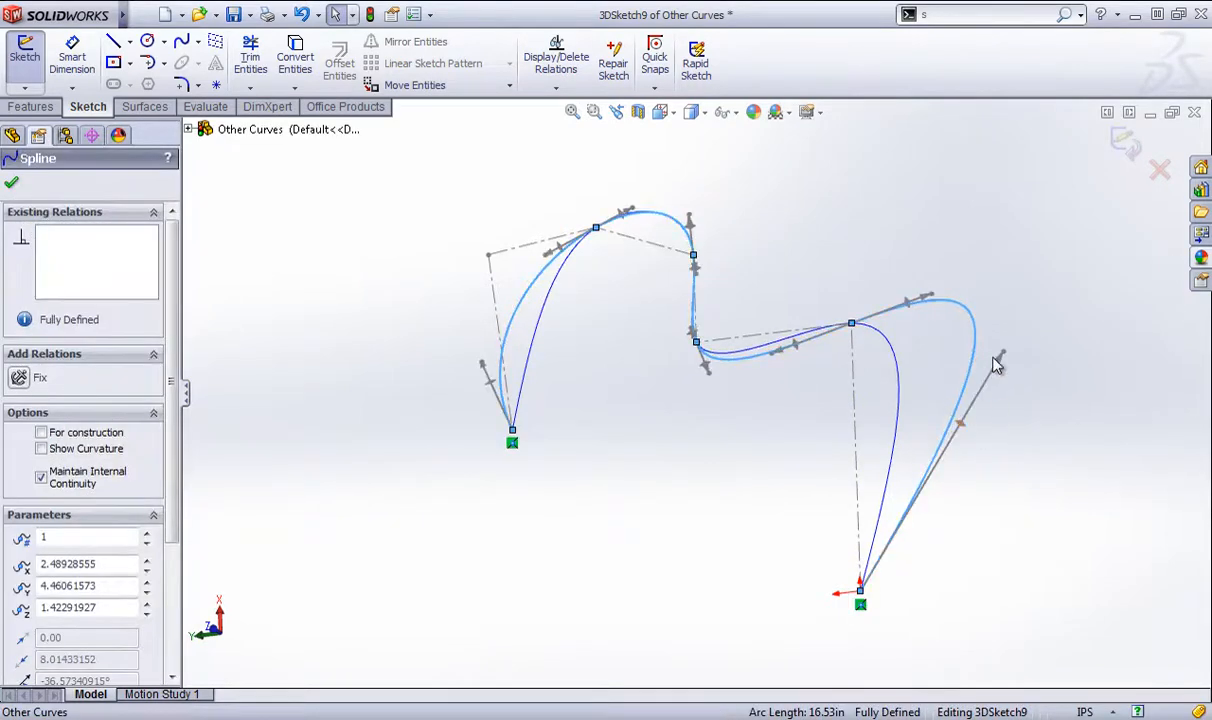
{"action": "left_click_drag", "start_coordinate": [978, 352], "coordinate": [909, 457]}
{"action": "left_click", "coordinate": [985, 442]}
{"action": "mouse_move", "coordinate": [965, 393]}
{"action": "middle_mouse_down"}
{"action": "mouse_move", "coordinate": [963, 373]}
{"action": "mouse_move", "coordinate": [1109, 257]}
{"action": "middle_mouse_up"}
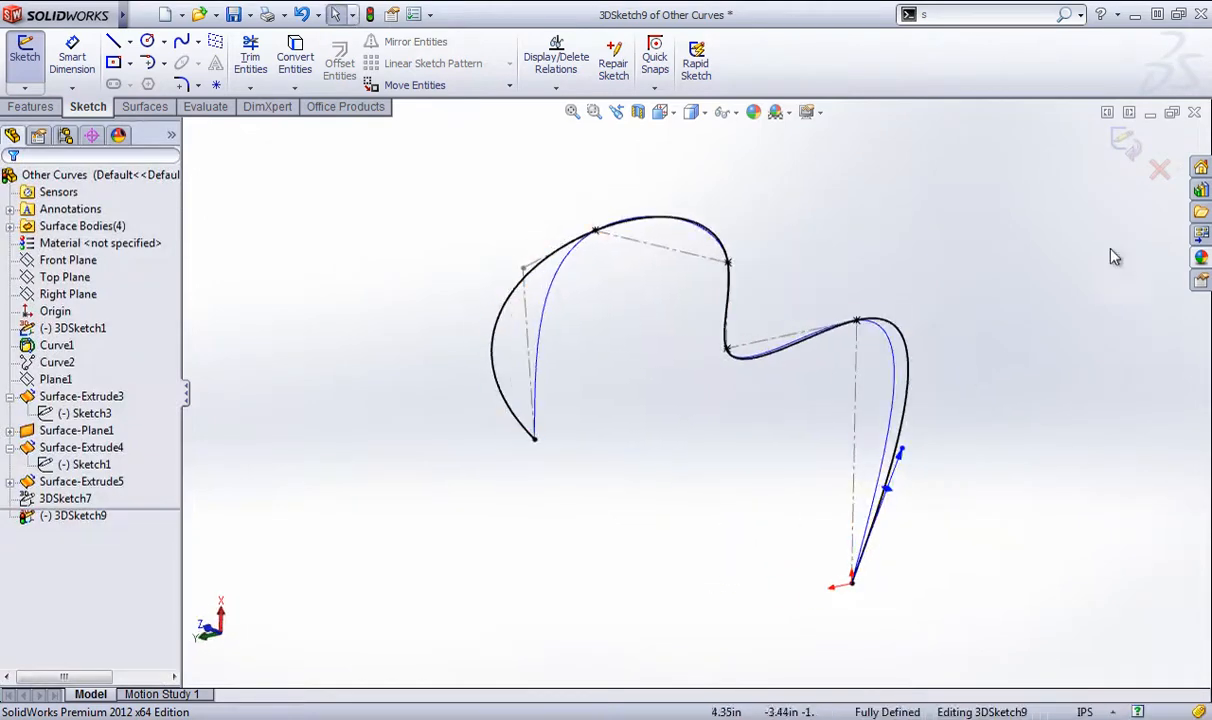
{"action": "left_click", "coordinate": [1159, 170]}
{"action": "left_click", "coordinate": [641, 381]}
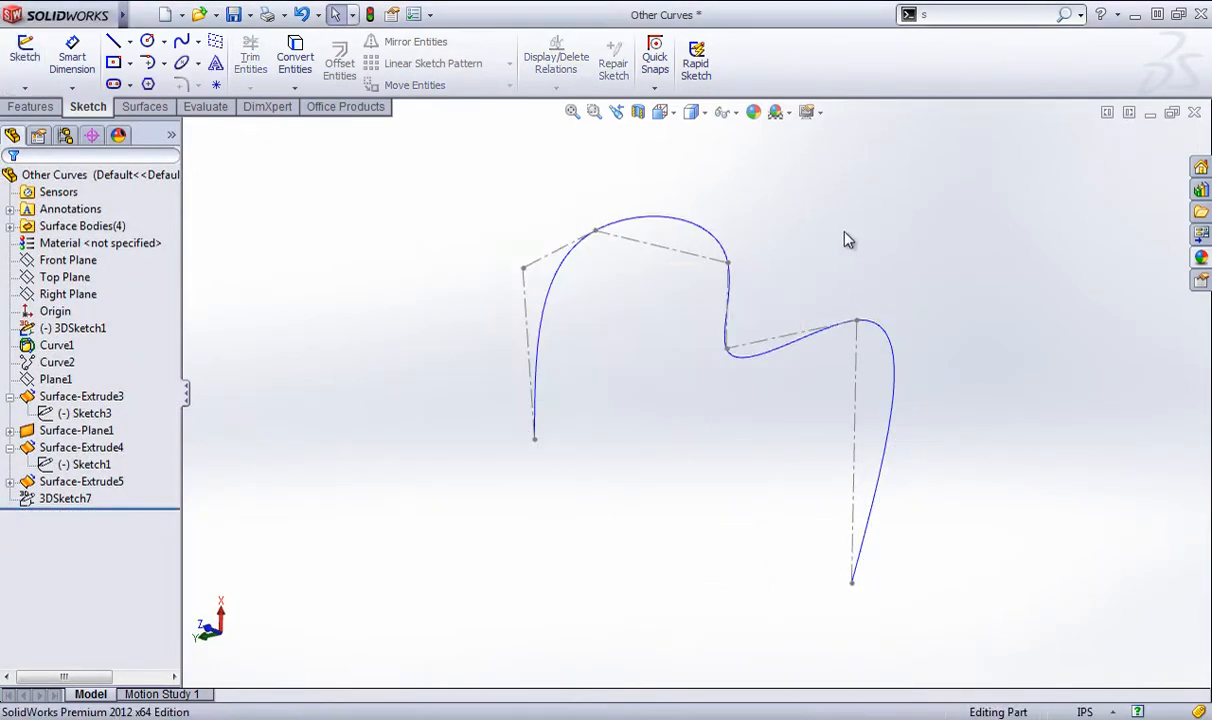
- Hide the reference-point curve Curve1 and show Curve2, the curve through XYZ points
{"action": "left_click", "coordinate": [627, 224]}
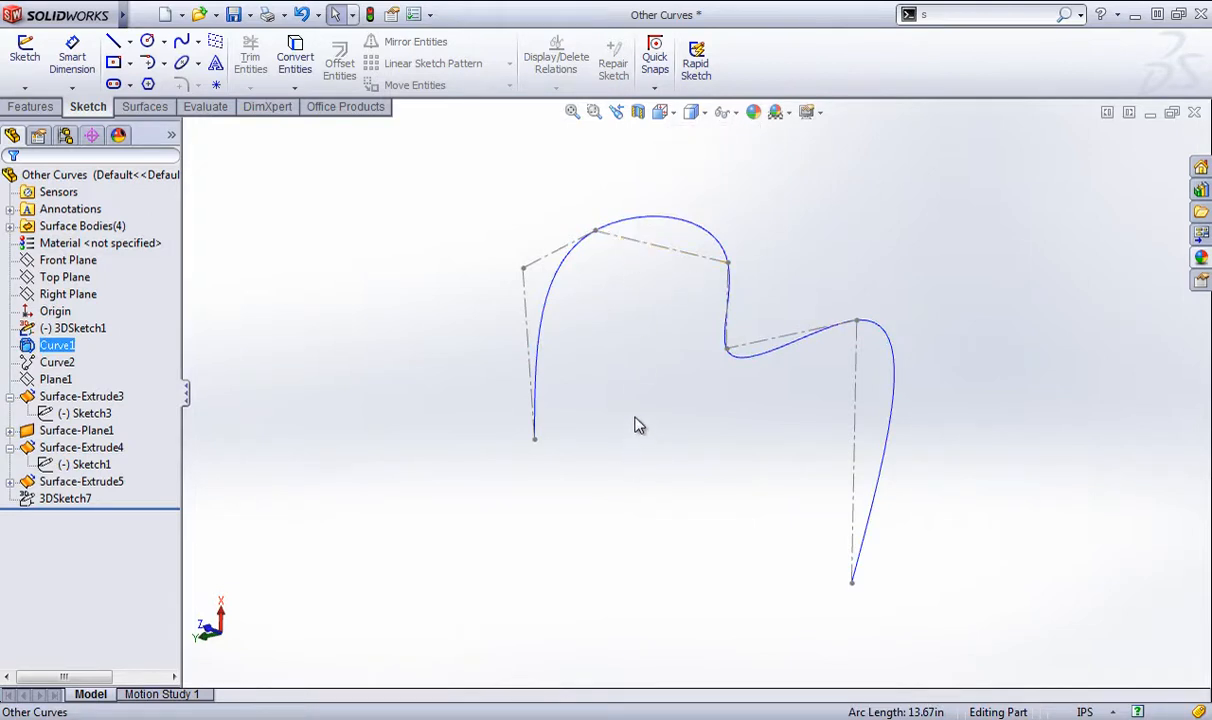
{"action": "middle_click_drag", "start_coordinate": [638, 425], "coordinate": [562, 398]}
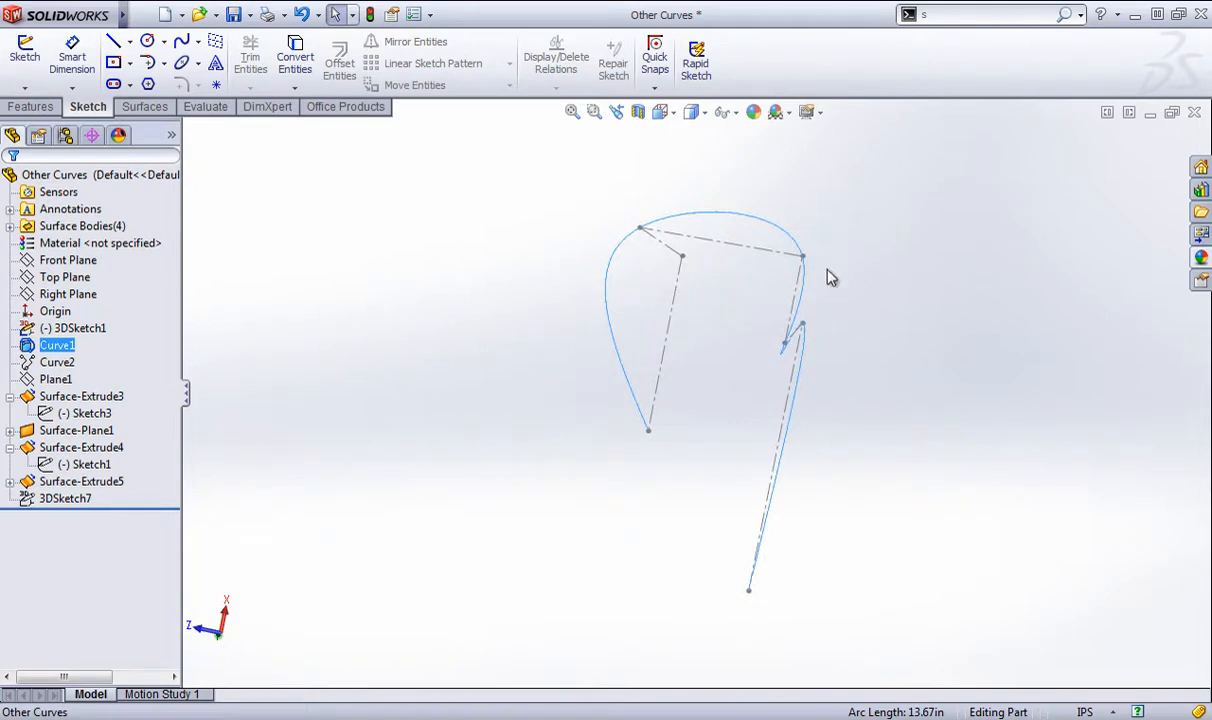
{"action": "middle_click_drag", "start_coordinate": [830, 278], "coordinate": [876, 371]}
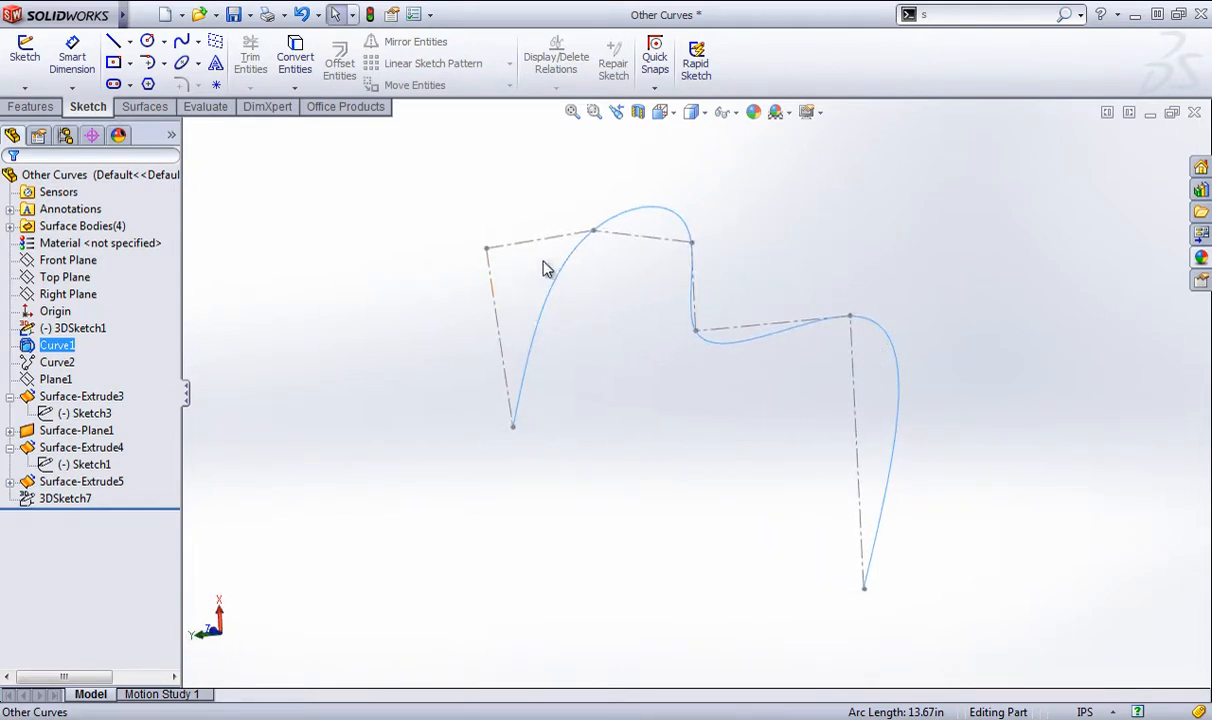
{"action": "right_click", "coordinate": [56, 345]}
{"action": "left_click", "coordinate": [88, 316]}
{"action": "right_click", "coordinate": [44, 366]}
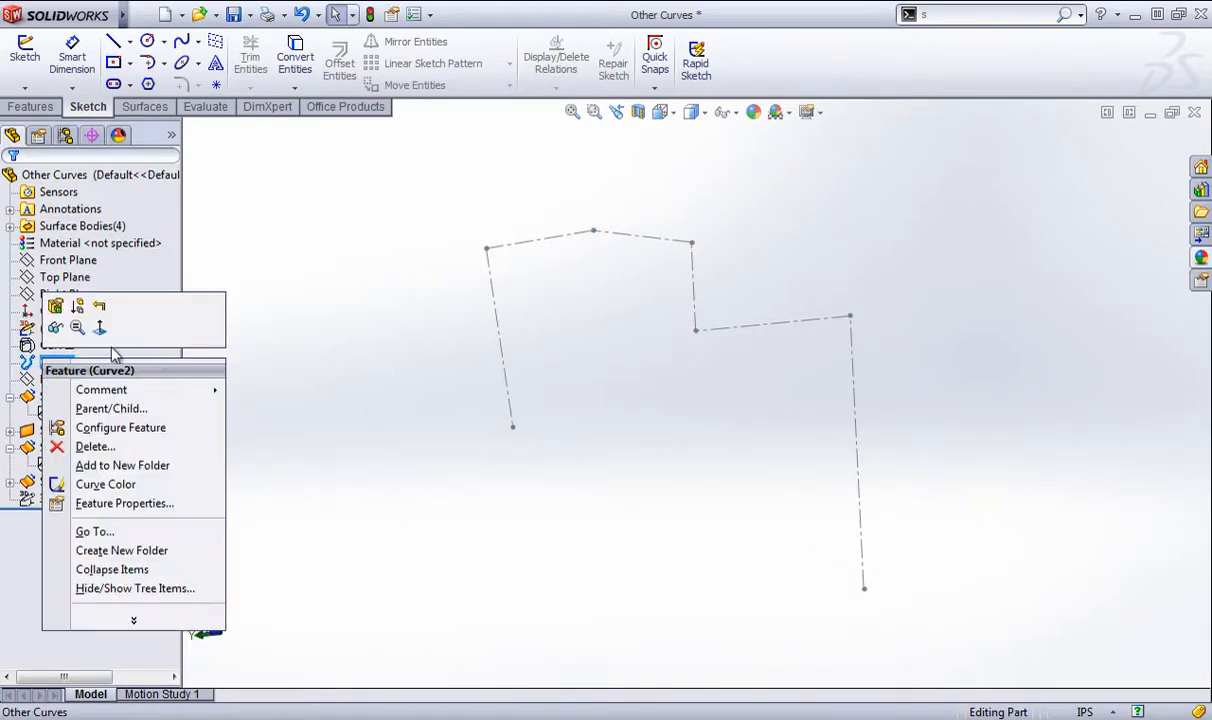
{"action": "left_click", "coordinate": [48, 322]}
{"action": "middle_click_drag", "start_coordinate": [560, 534], "coordinate": [645, 560]}
- Edit Curve2 to add a fifth point at X 4 in, Y 5 in, Z 7 in
{"action": "left_click", "coordinate": [27, 334]}
{"action": "left_click", "coordinate": [52, 362]}
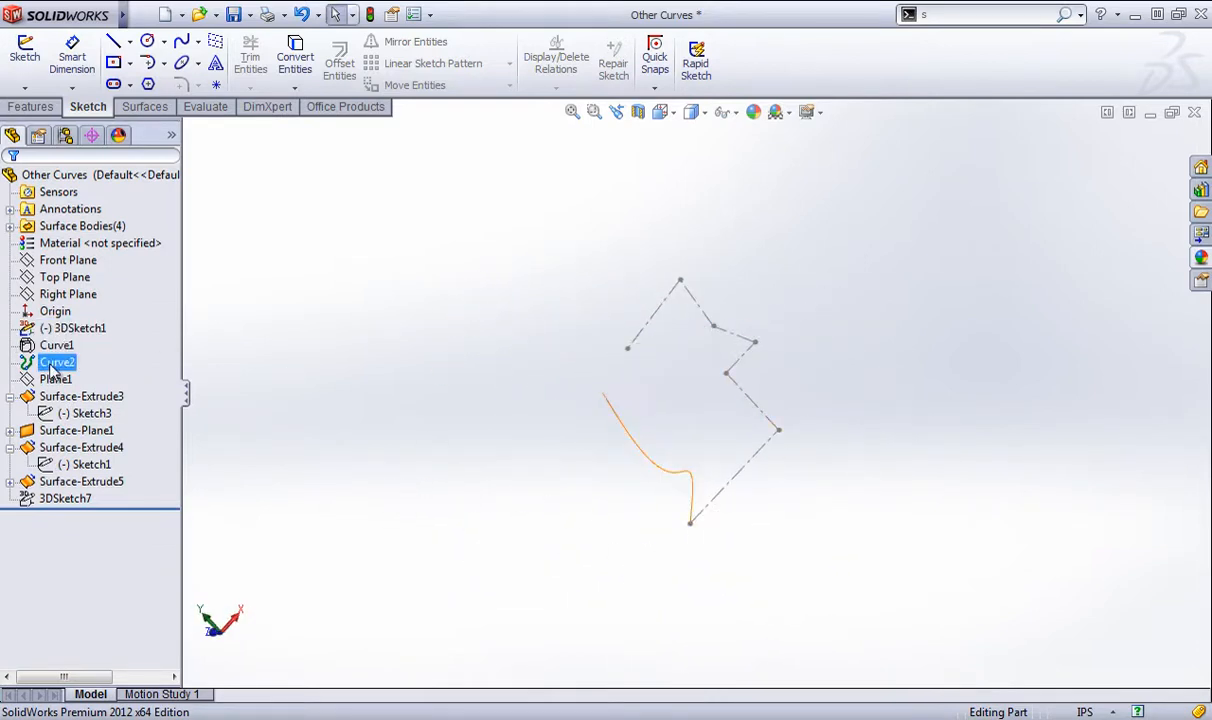
{"action": "right_click", "coordinate": [52, 362]}
{"action": "left_click", "coordinate": [63, 313]}
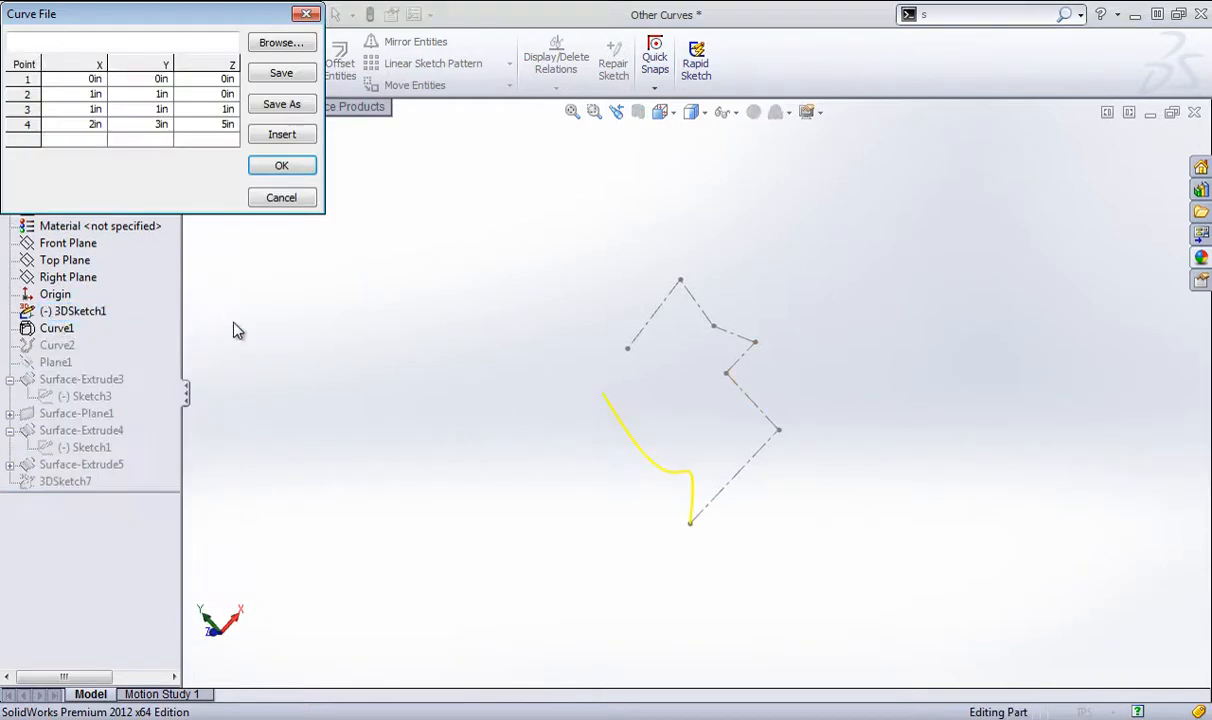
{"action": "double_click", "coordinate": [85, 139]}
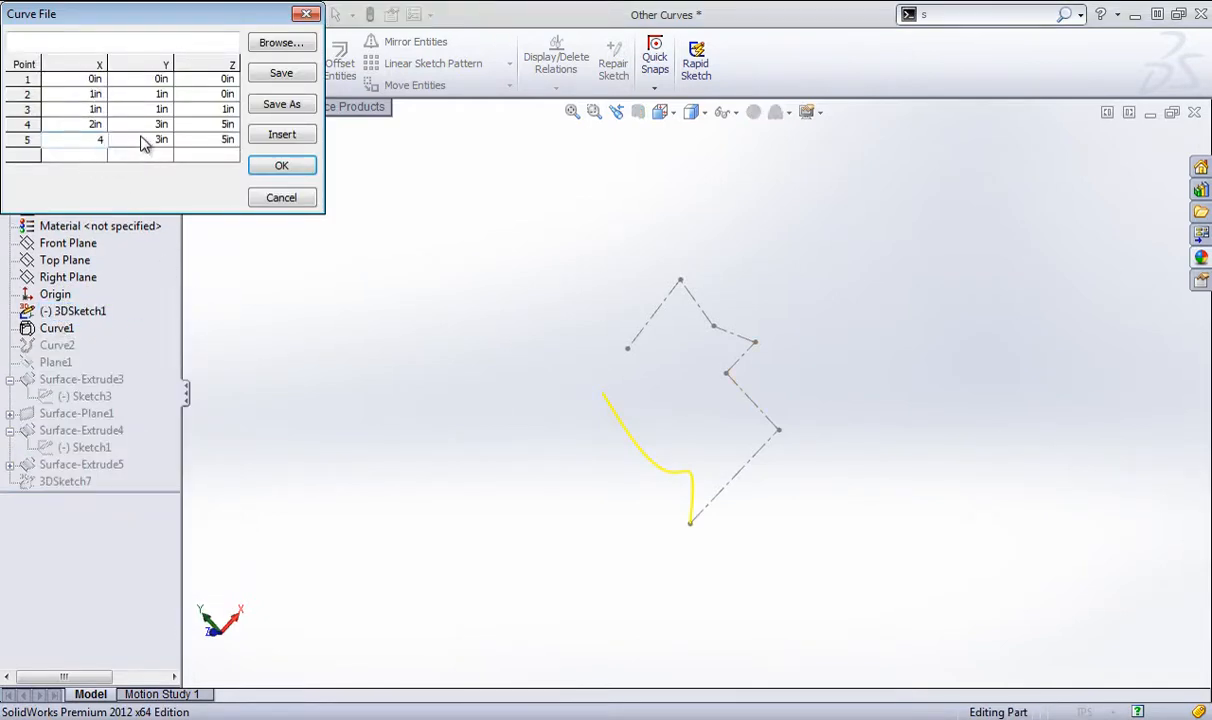
{"action": "type", "text": "5"}
{"action": "left_click", "coordinate": [205, 139]}
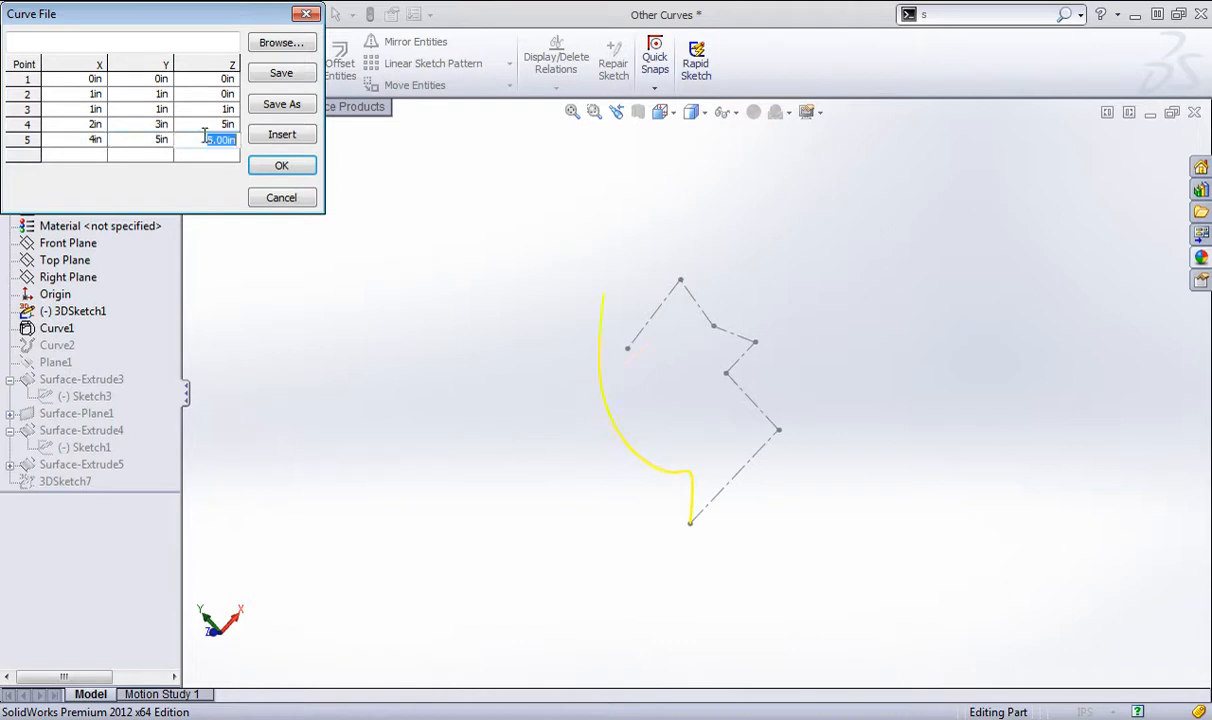
{"action": "type", "text": "7"}
{"action": "left_click", "coordinate": [280, 165]}
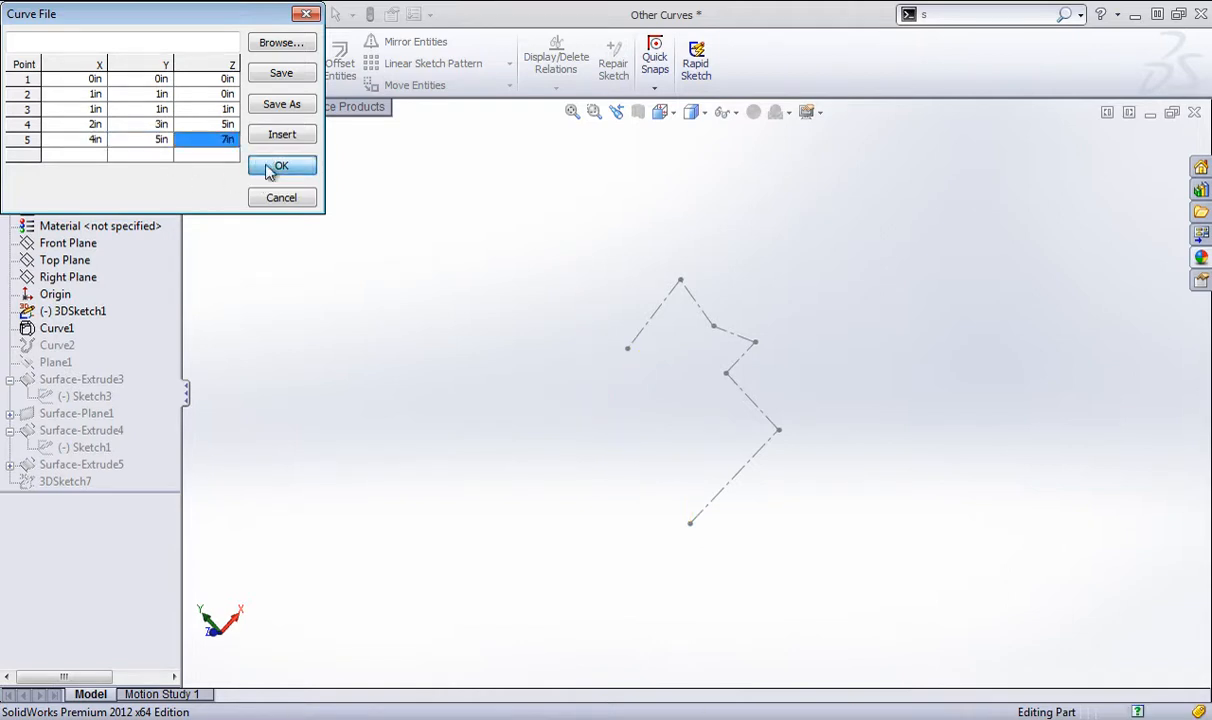
{"action": "mouse_move", "coordinate": [345, 353]}
{"action": "middle_mouse_down"}
{"action": "mouse_move", "coordinate": [330, 382]}
{"action": "mouse_move", "coordinate": [398, 300]}
{"action": "mouse_move", "coordinate": [385, 280]}
{"action": "middle_mouse_up"}
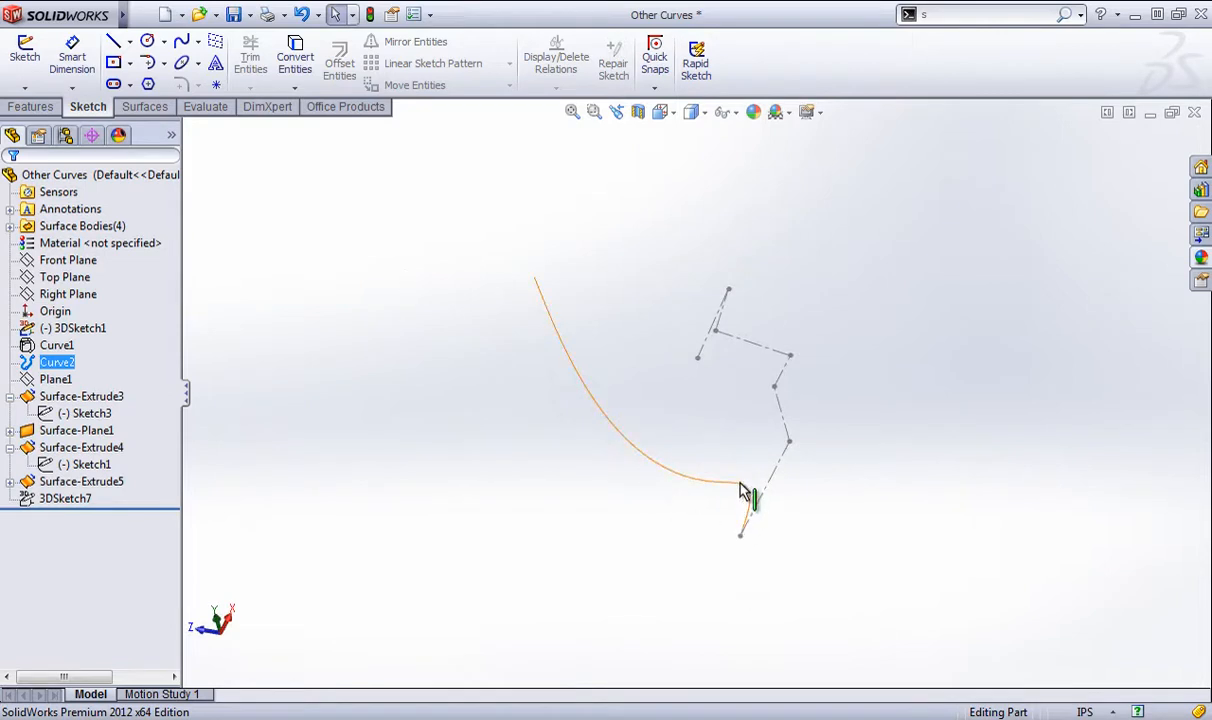
{"action": "left_click", "coordinate": [537, 292]}
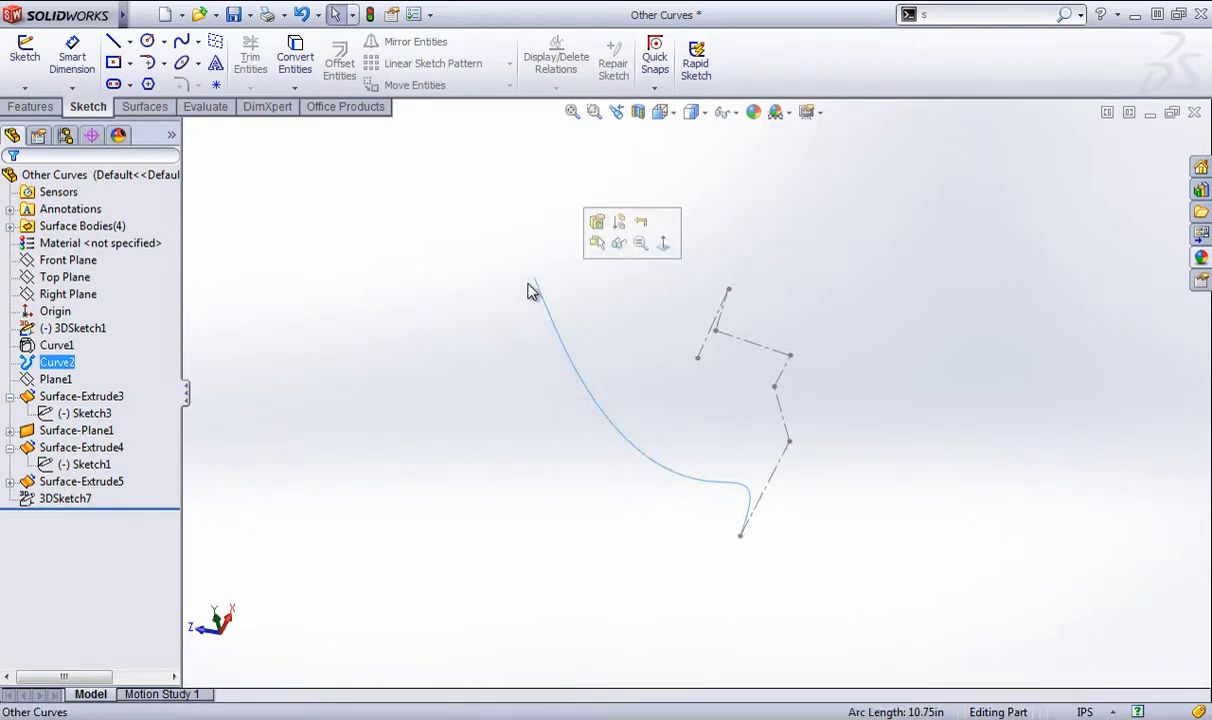
{"action": "left_click", "coordinate": [640, 325]}
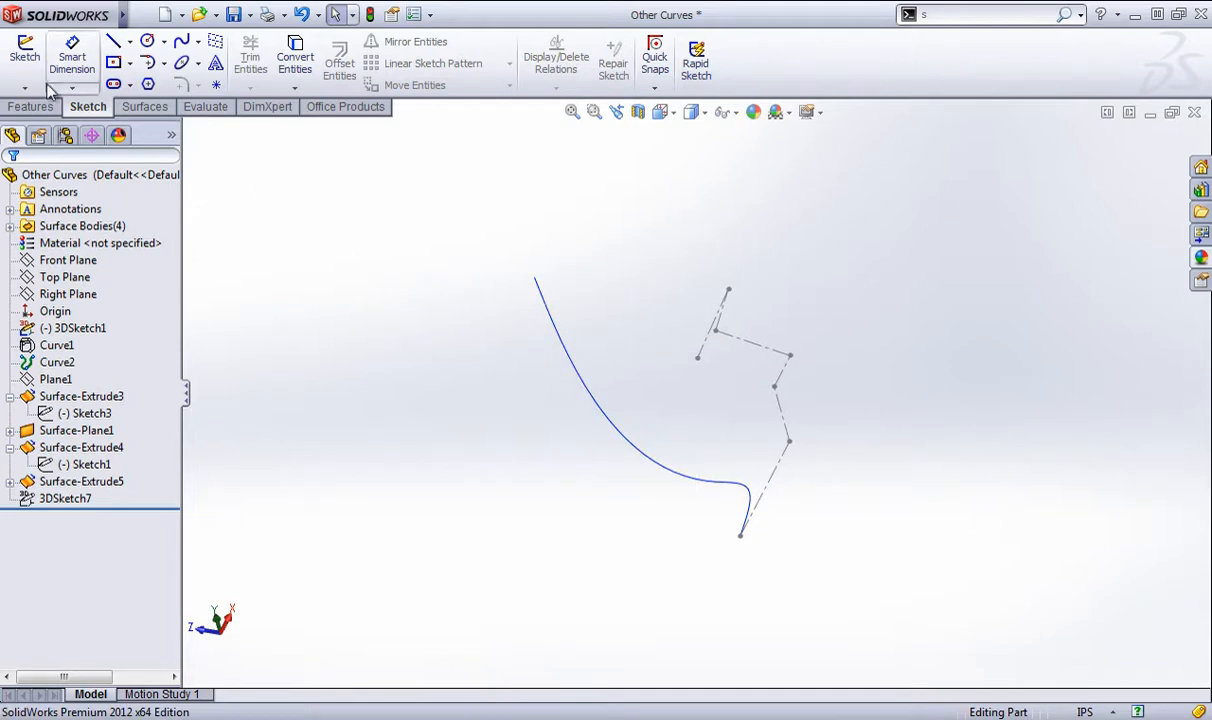
{"action": "left_click", "coordinate": [30, 106]}
{"action": "left_click", "coordinate": [761, 85]}
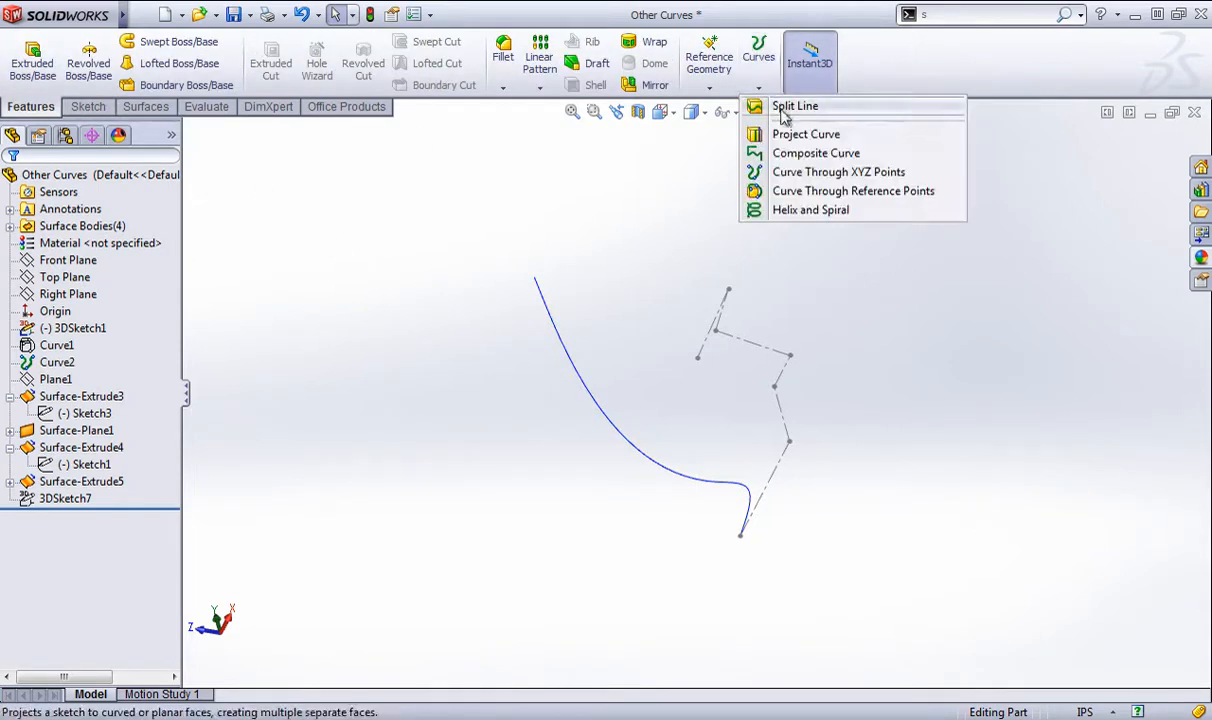
{"action": "left_click", "coordinate": [345, 297]}
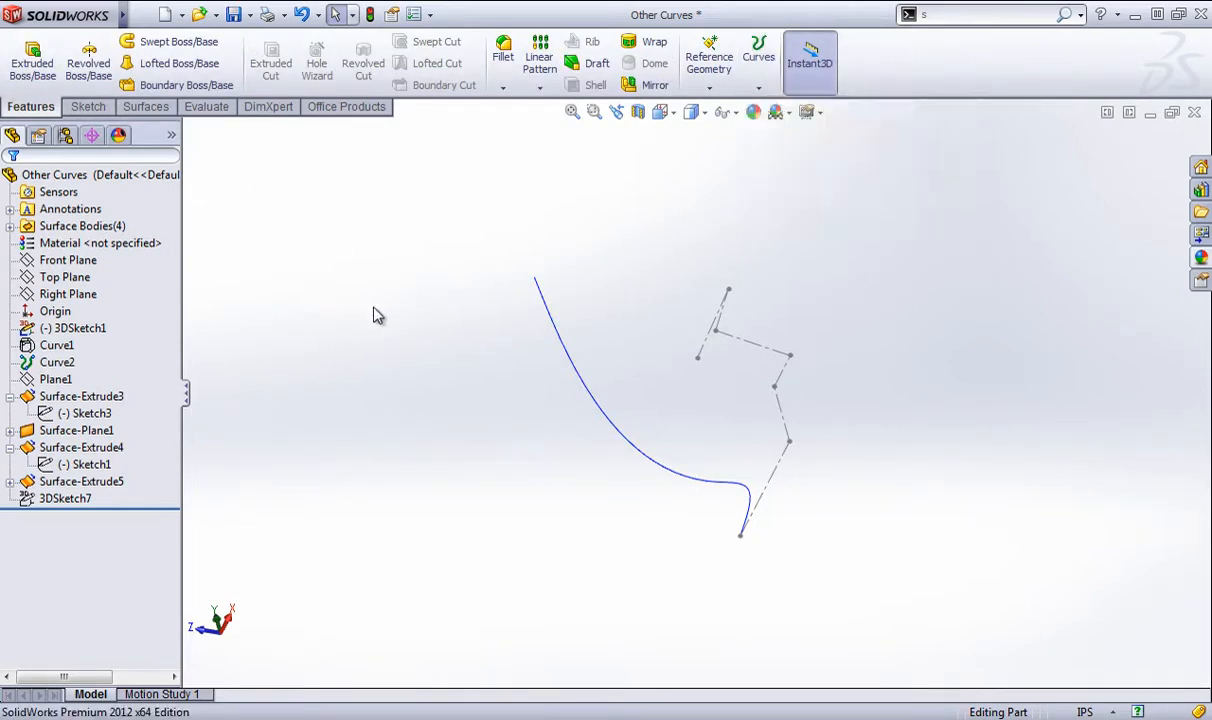
- Show the reference-point curve Curve1 again alongside Curve2
{"action": "left_click", "coordinate": [56, 381]}
{"action": "right_click", "coordinate": [55, 349]}
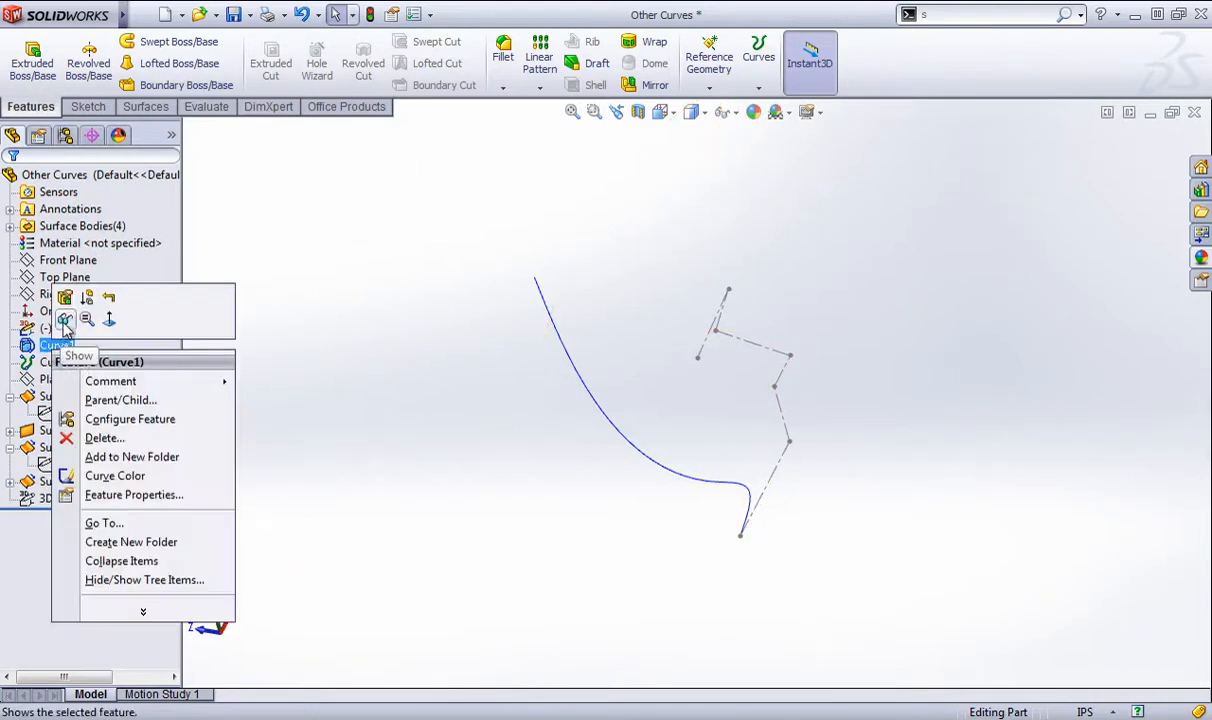
{"action": "left_click", "coordinate": [65, 322]}
{"action": "left_click", "coordinate": [427, 372]}
{"action": "middle_click_drag", "start_coordinate": [427, 372], "coordinate": [462, 416]}
- Join Curve2 and Curve1 into one composite curve
{"action": "left_click", "coordinate": [760, 88]}
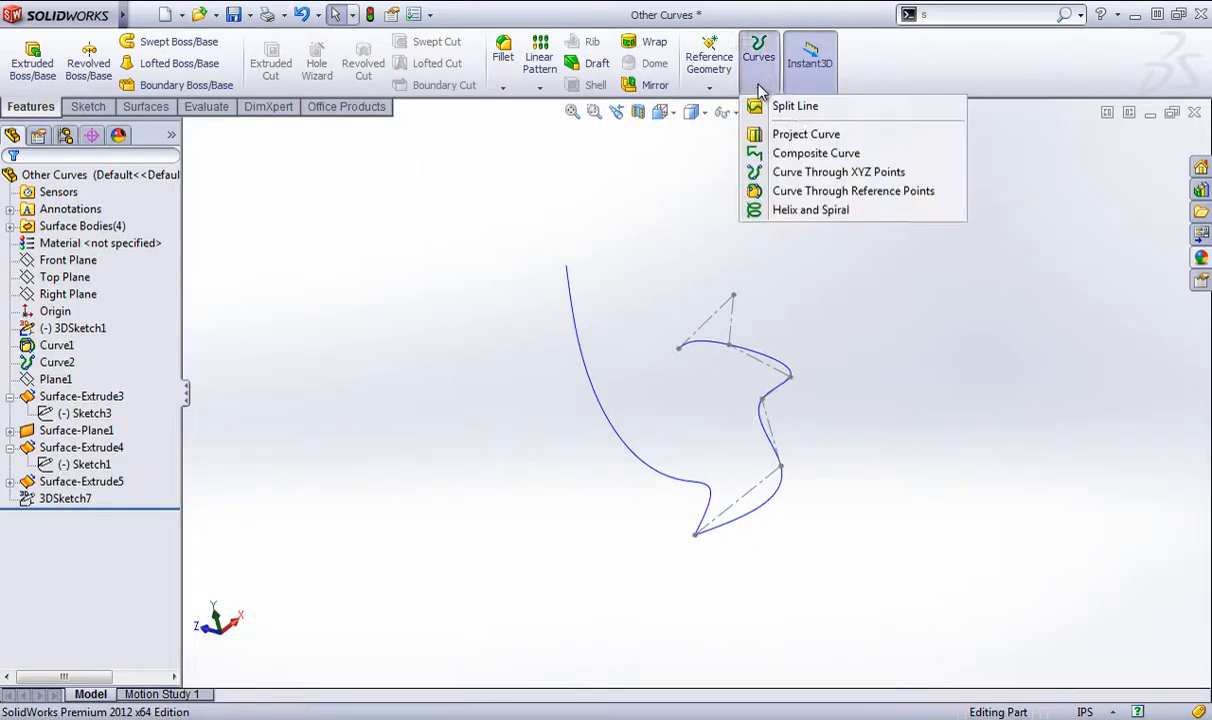
{"action": "left_click", "coordinate": [800, 154]}
{"action": "left_click", "coordinate": [662, 474]}
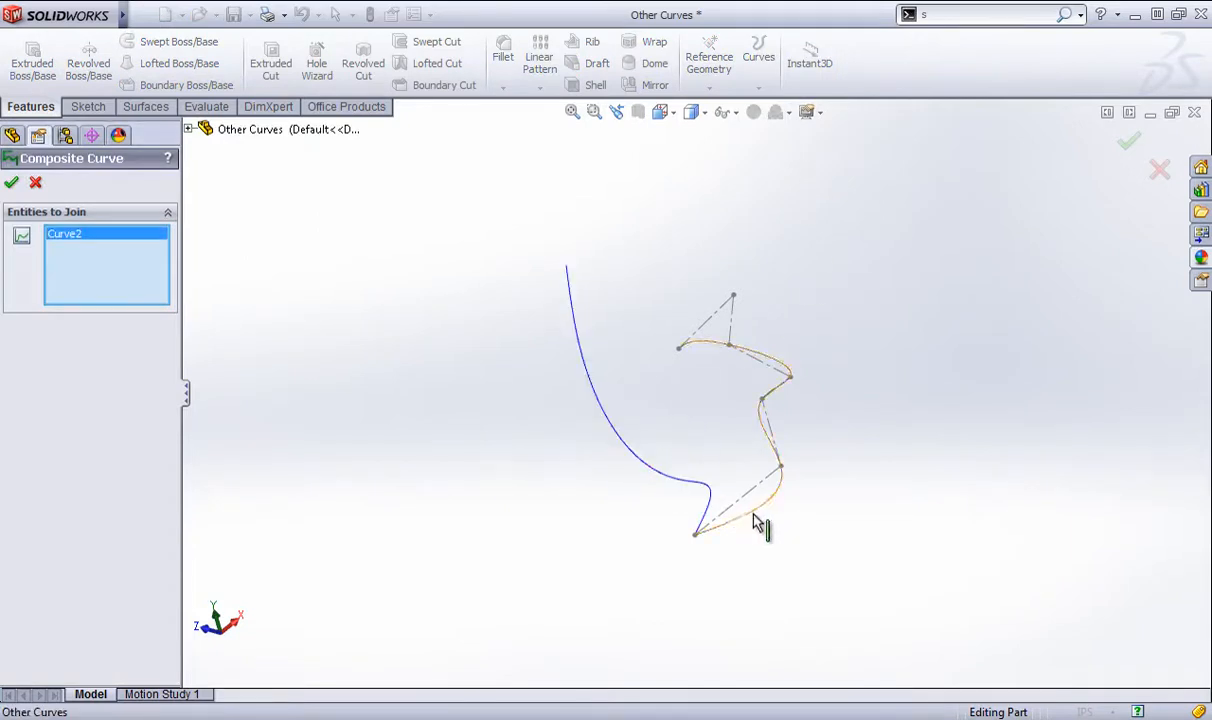
{"action": "left_click", "coordinate": [783, 512]}
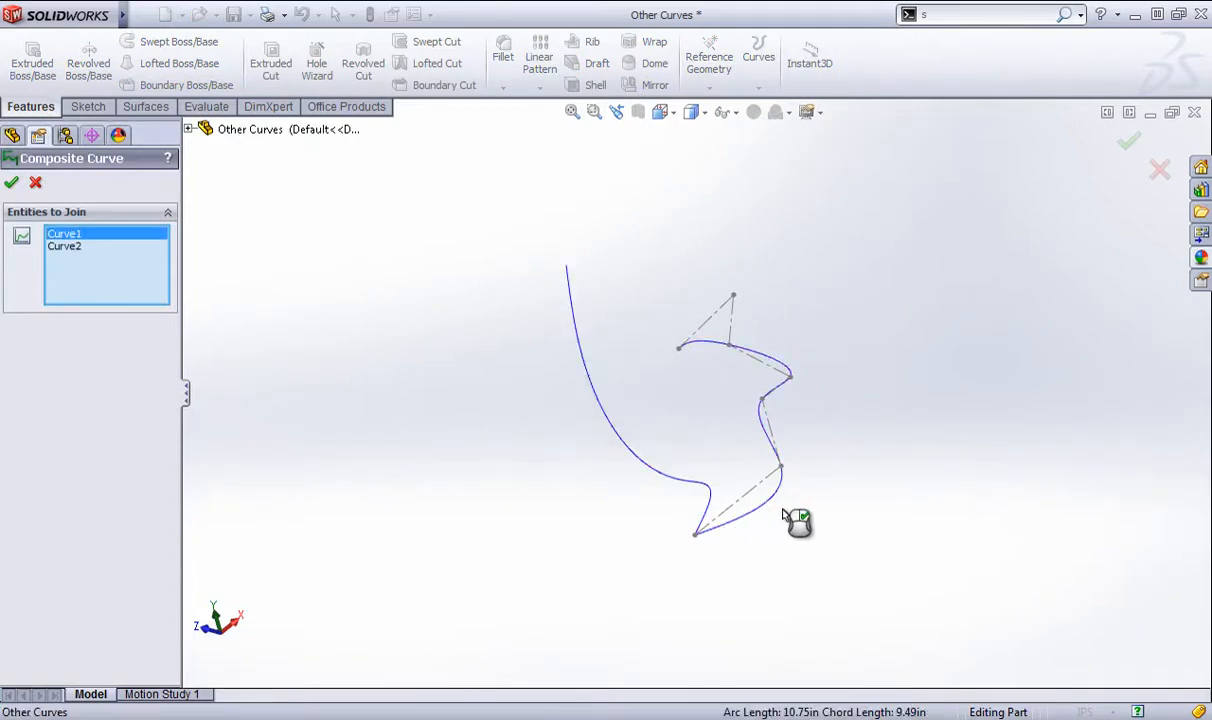
{"action": "left_click", "coordinate": [11, 182]}
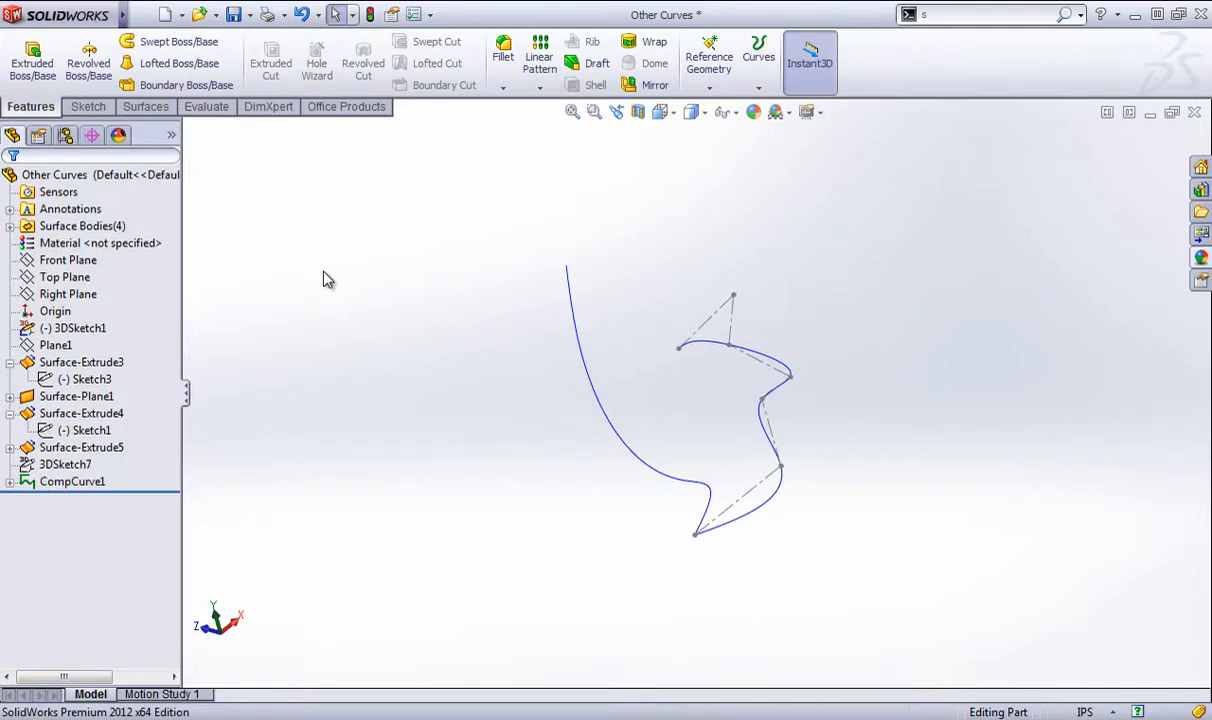
- Delete the composite curve CompCurve1 so that Curve1 and Curve2 are separate features
{"action": "left_click", "coordinate": [72, 481]}
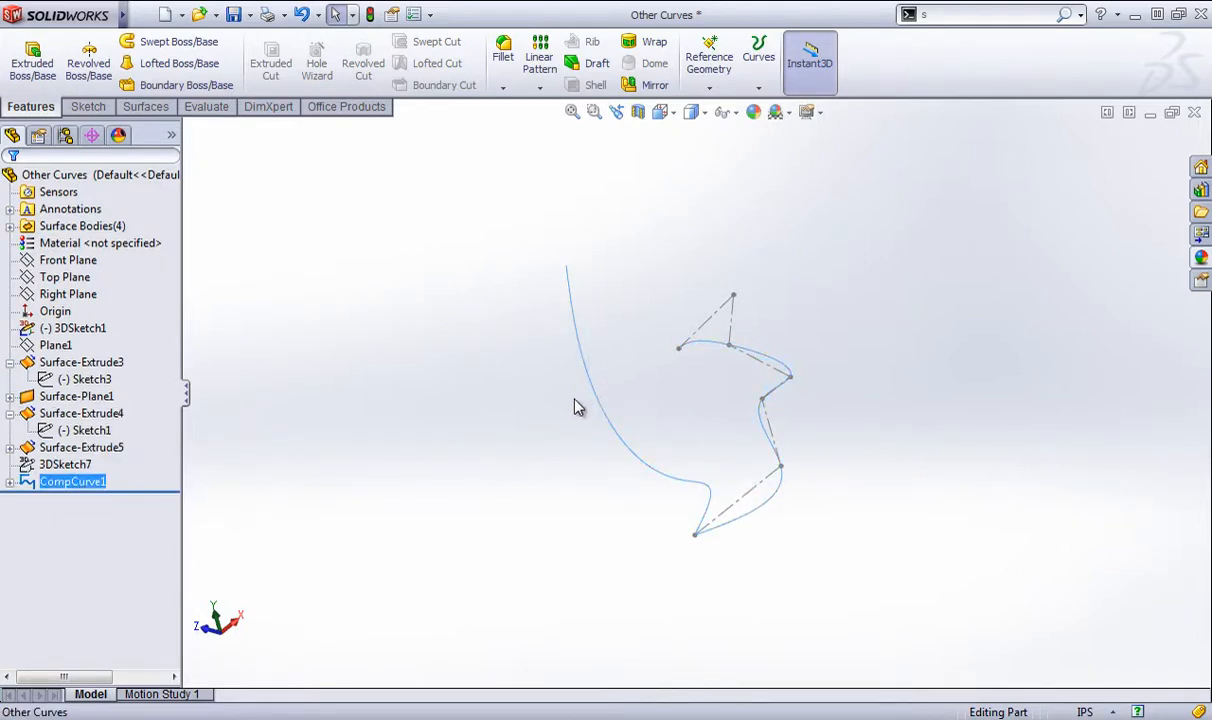
{"action": "left_click", "coordinate": [55, 483]}
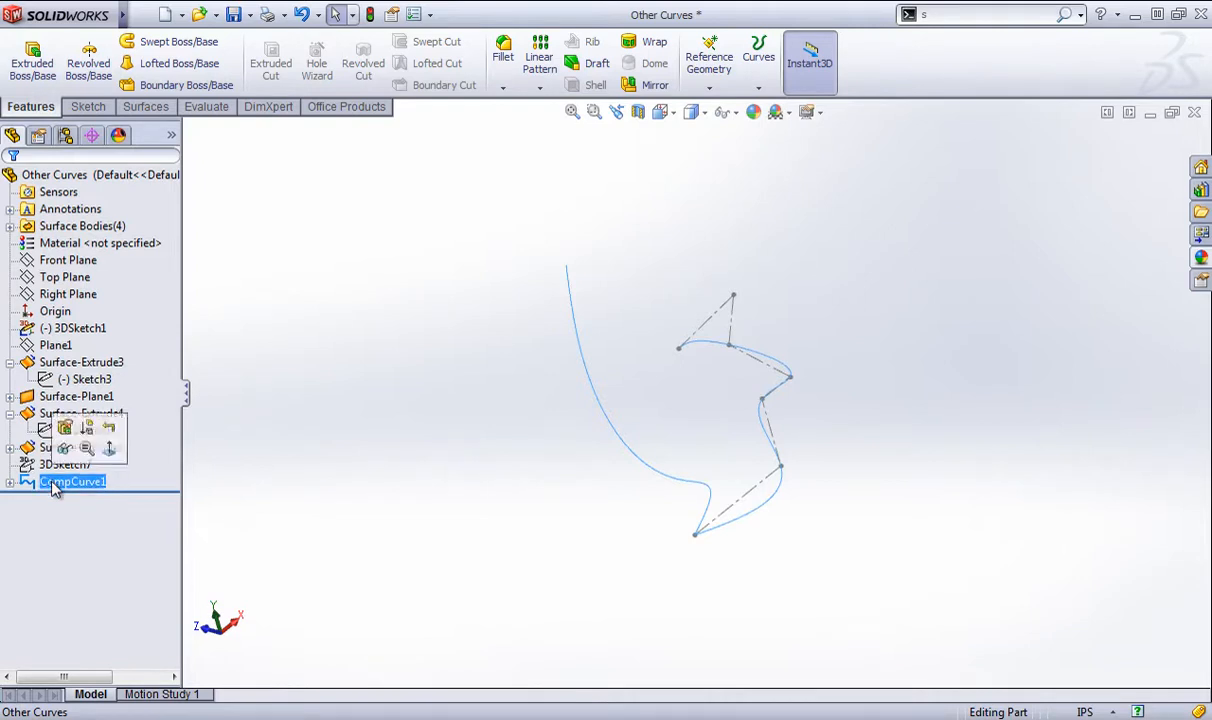
{"action": "key", "text": "Delete"}
{"action": "left_click", "coordinate": [1043, 395]}
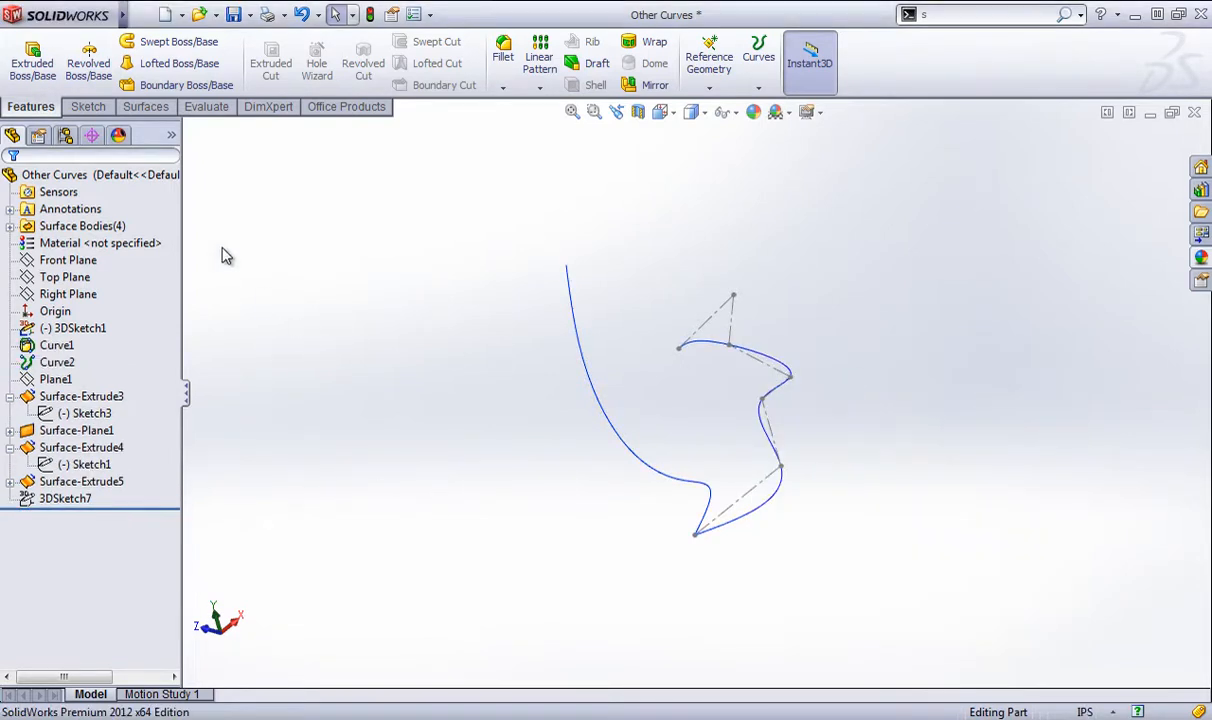
- Convert Curve1 and Curve2 into sketch entities in a new 3D sketch and finish the sketch
{"action": "left_click", "coordinate": [88, 106]}
{"action": "left_click", "coordinate": [25, 90]}
{"action": "left_click", "coordinate": [63, 124]}
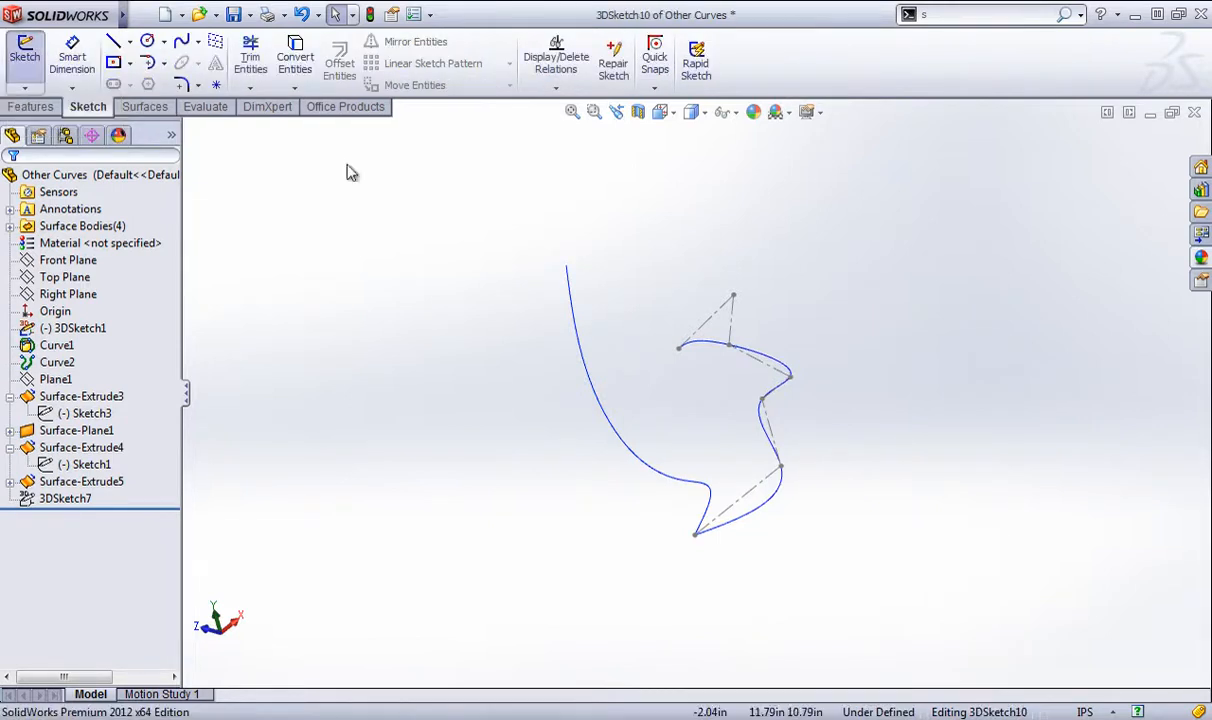
{"action": "left_click", "coordinate": [617, 441]}
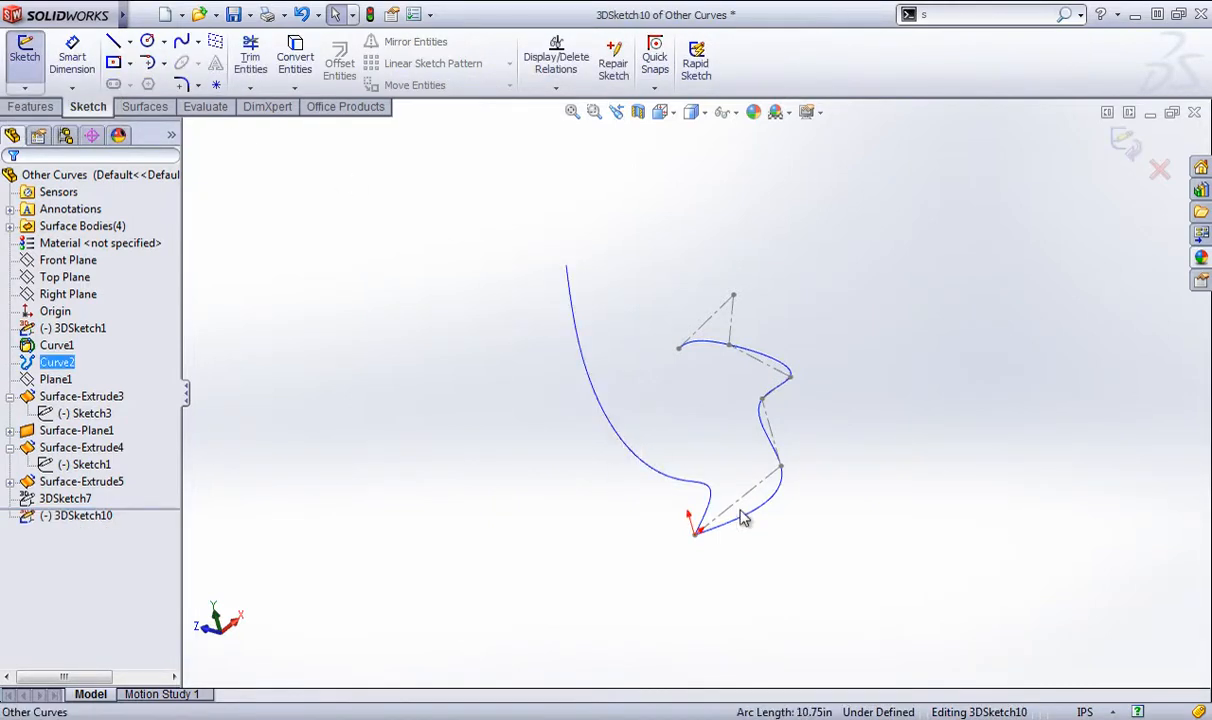
{"action": "left_click", "coordinate": [736, 519]}
{"action": "left_click", "coordinate": [706, 488], "text": "ctrl"}
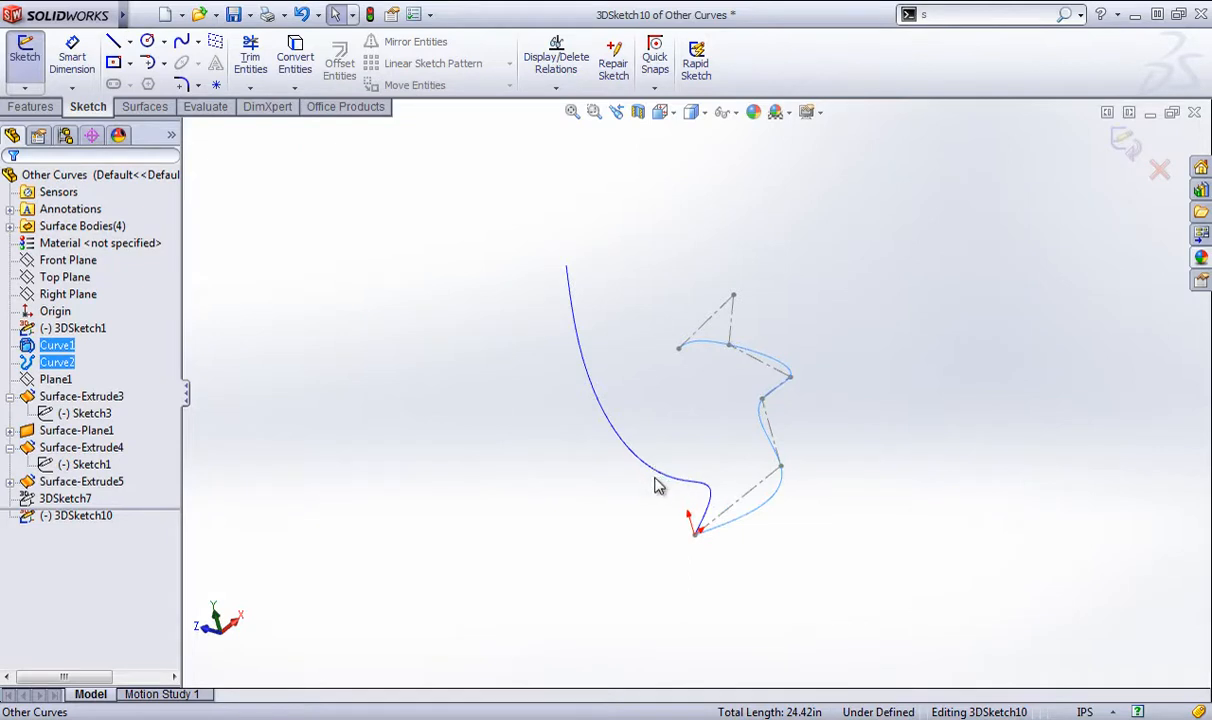
{"action": "left_click", "coordinate": [668, 478]}
{"action": "left_click", "coordinate": [296, 58]}
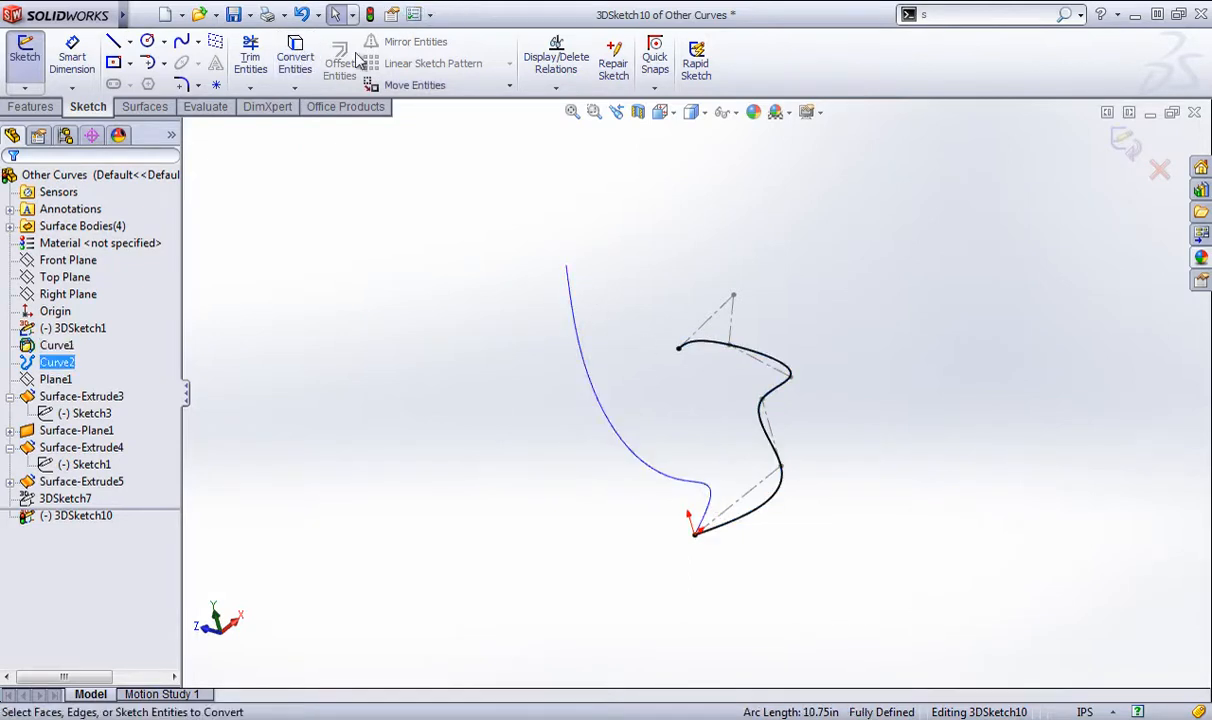
{"action": "left_click", "coordinate": [296, 58]}
{"action": "mouse_move", "coordinate": [920, 278]}
{"action": "middle_mouse_down"}
{"action": "mouse_move", "coordinate": [803, 314]}
{"action": "mouse_move", "coordinate": [886, 294]}
{"action": "middle_mouse_up"}
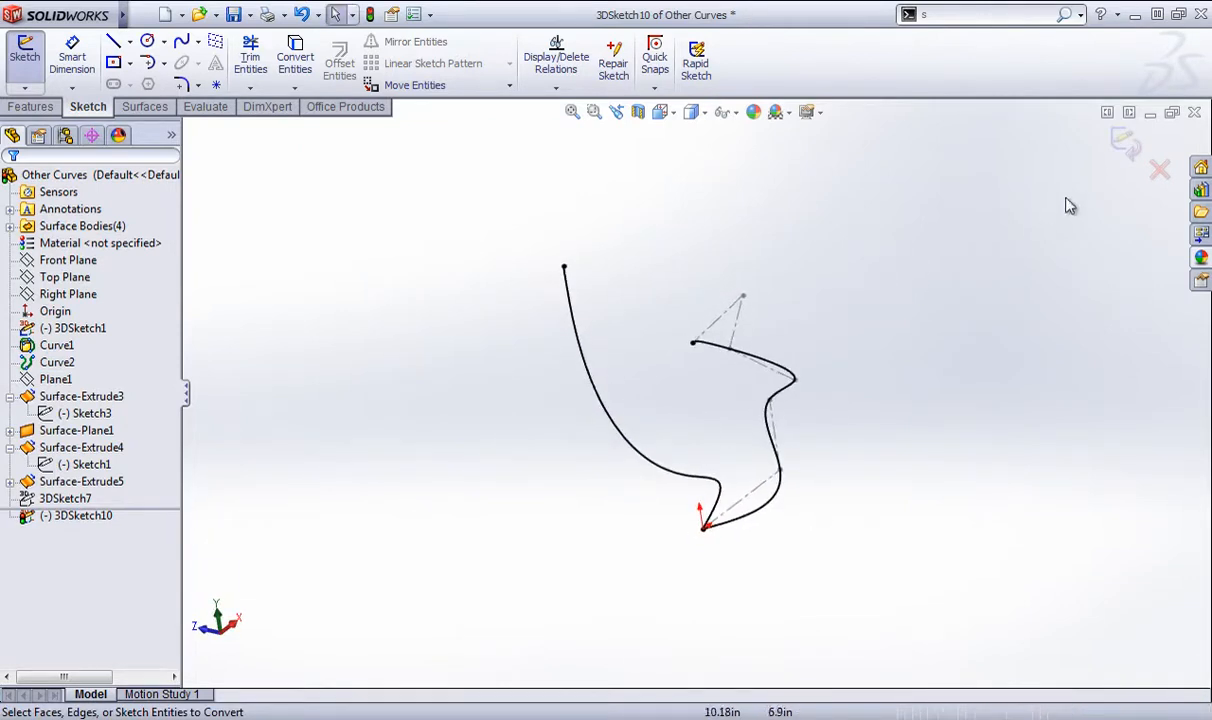
{"action": "left_click", "coordinate": [1127, 143]}
- Hide the new 3D sketch of converted curves and hide Curve2
{"action": "right_click", "coordinate": [32, 514]}
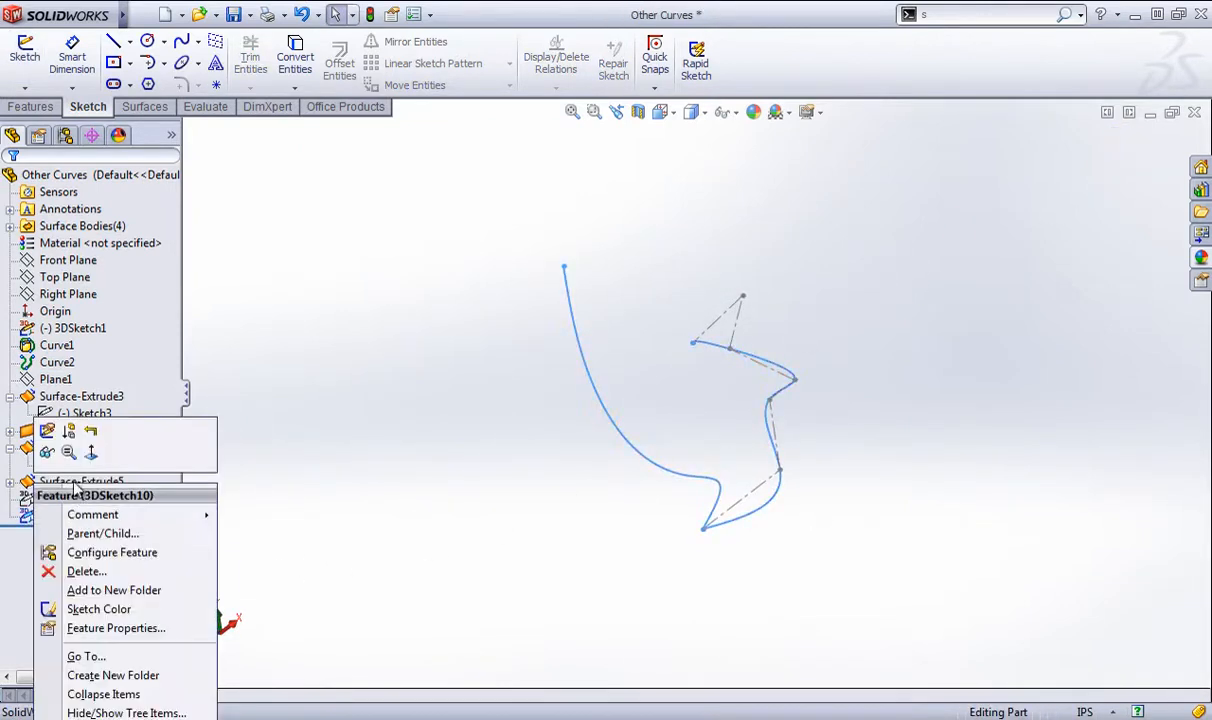
{"action": "left_click", "coordinate": [46, 452]}
{"action": "middle_click_drag", "start_coordinate": [414, 508], "coordinate": [572, 460]}
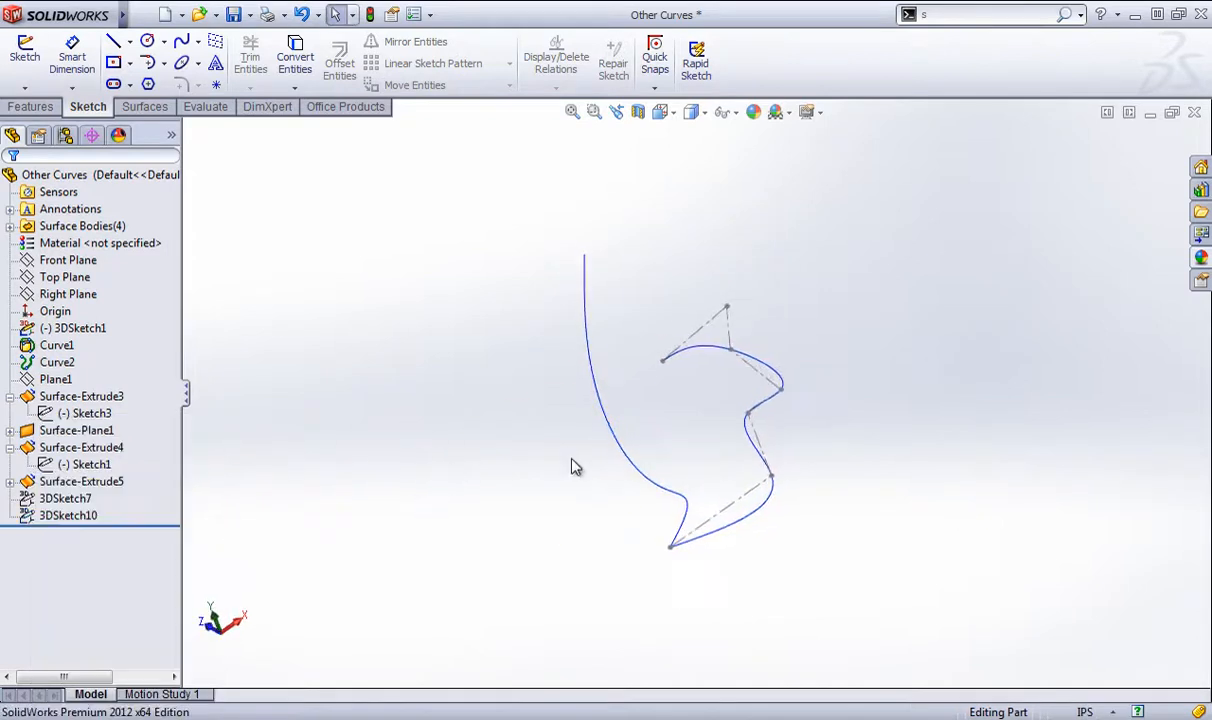
{"action": "right_click", "coordinate": [636, 465]}
{"action": "left_click", "coordinate": [660, 427]}
{"action": "middle_click_drag", "start_coordinate": [443, 459], "coordinate": [389, 433]}
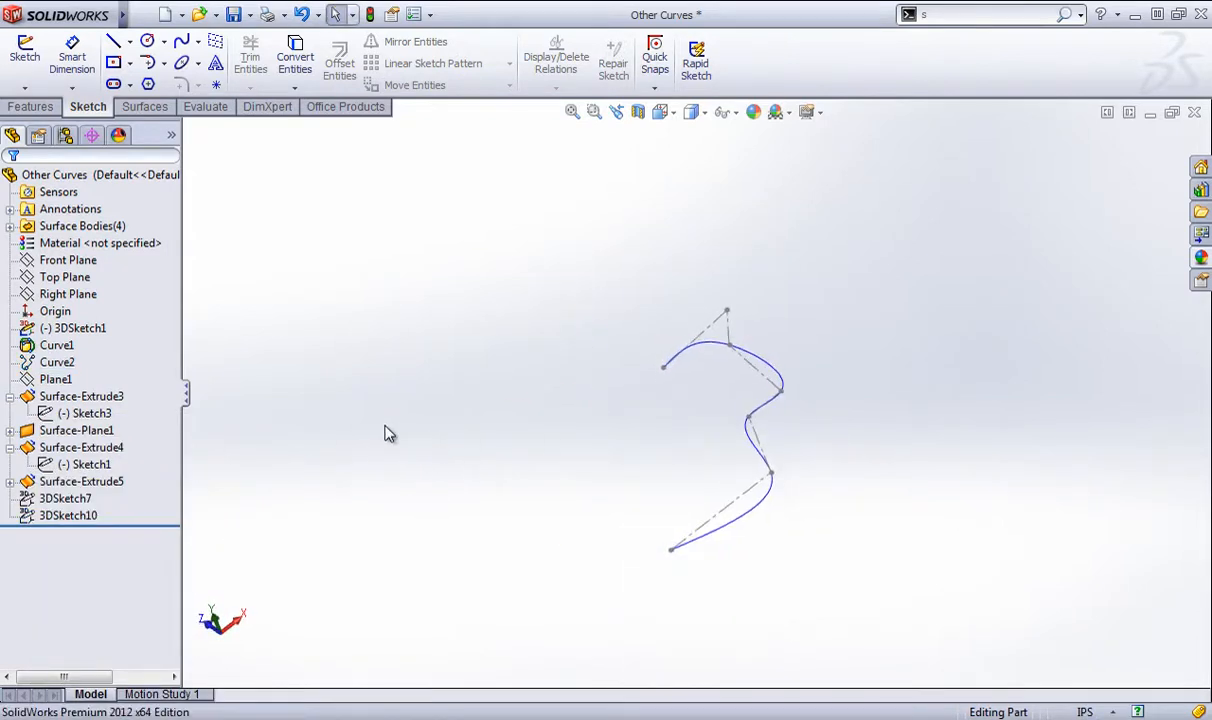
- In a new 3D sketch, define an equation-driven curve with X = t*3, Y = t and Z = t^2
{"action": "left_click", "coordinate": [26, 90]}
{"action": "left_click", "coordinate": [62, 122]}
{"action": "left_click", "coordinate": [199, 42]}
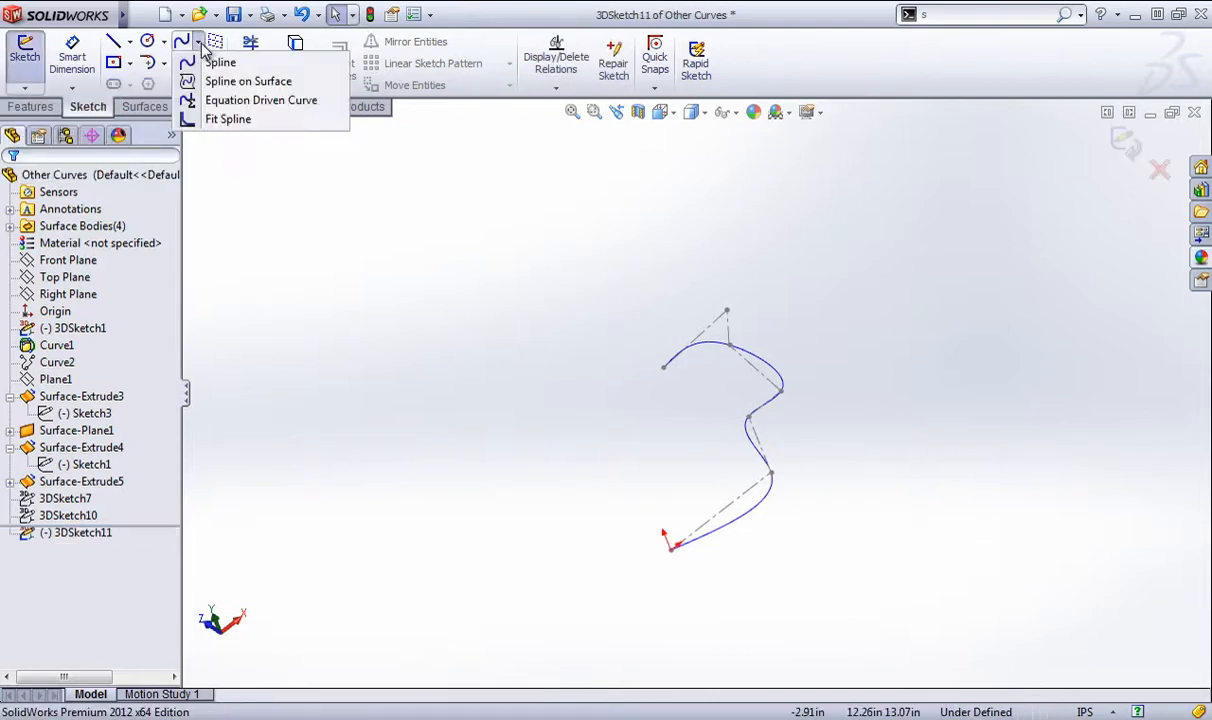
{"action": "left_click", "coordinate": [250, 100]}
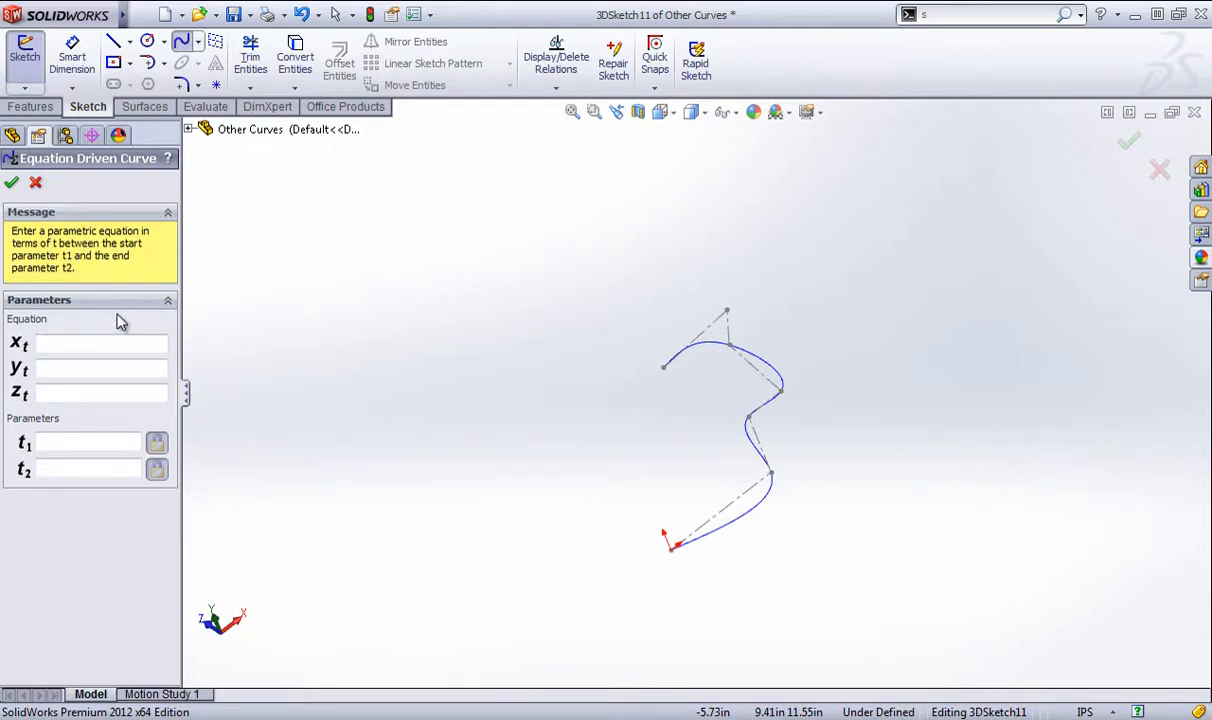
{"action": "left_click", "coordinate": [84, 344]}
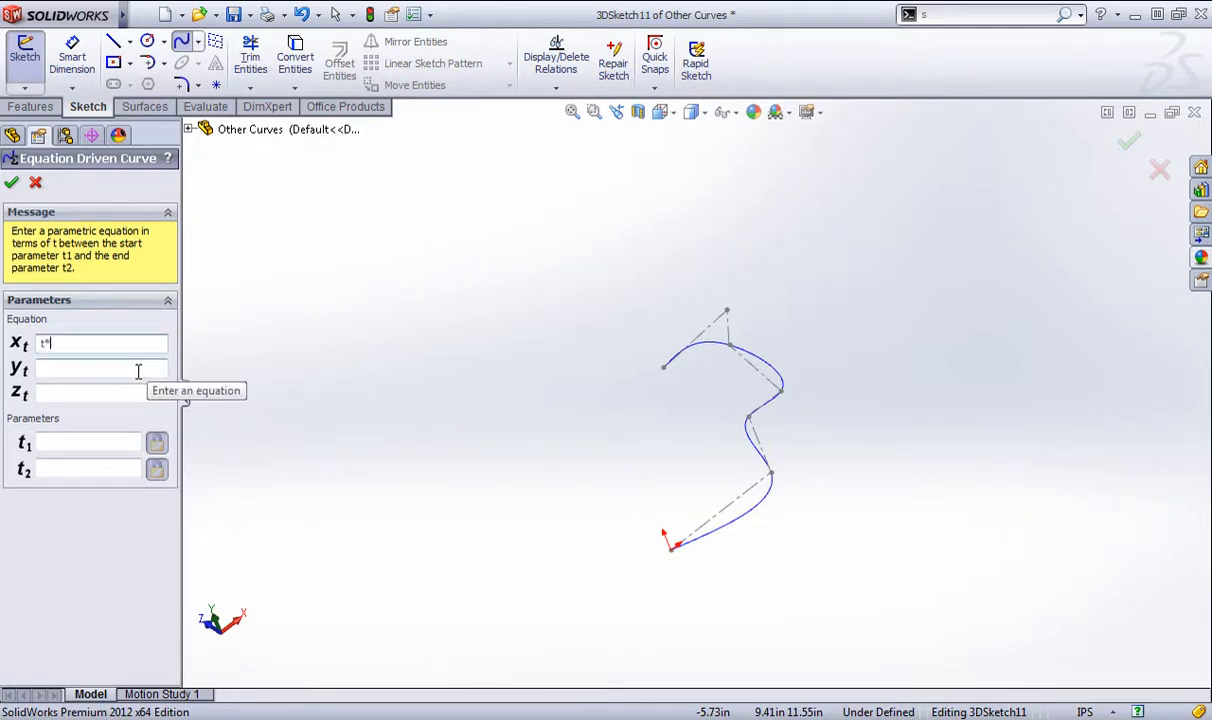
{"action": "left_click", "coordinate": [104, 372]}
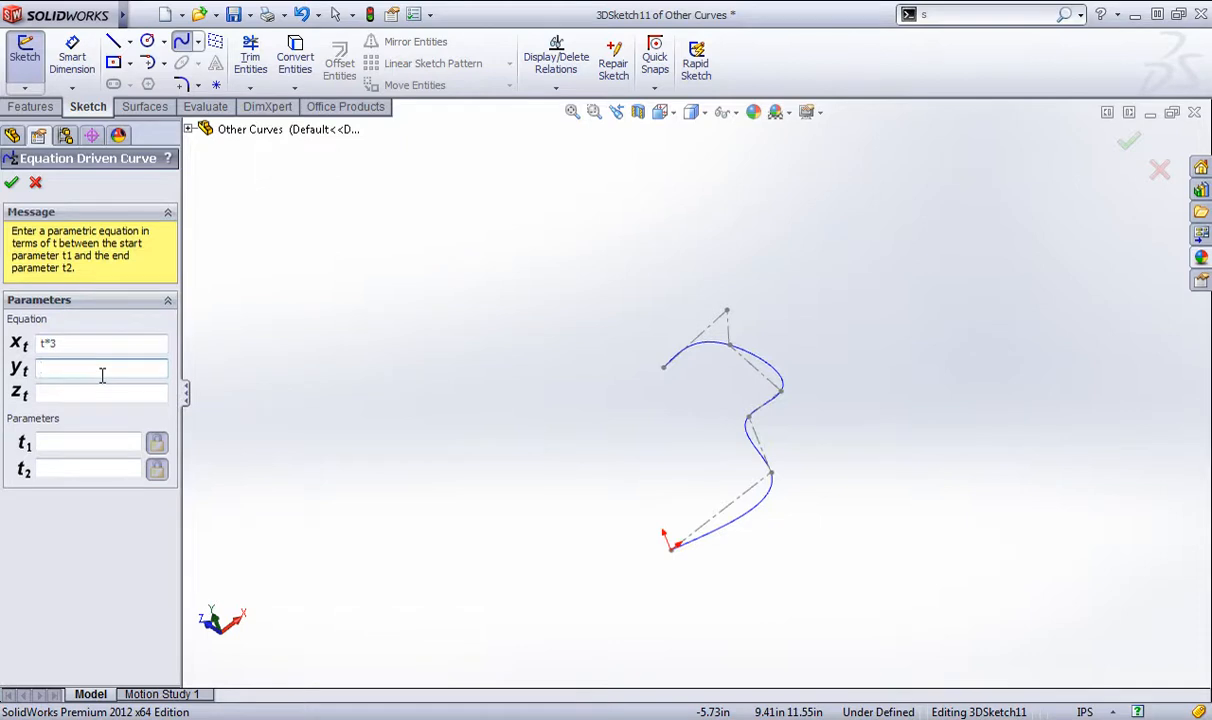
{"action": "type", "text": "t"}
{"action": "left_click", "coordinate": [88, 391]}
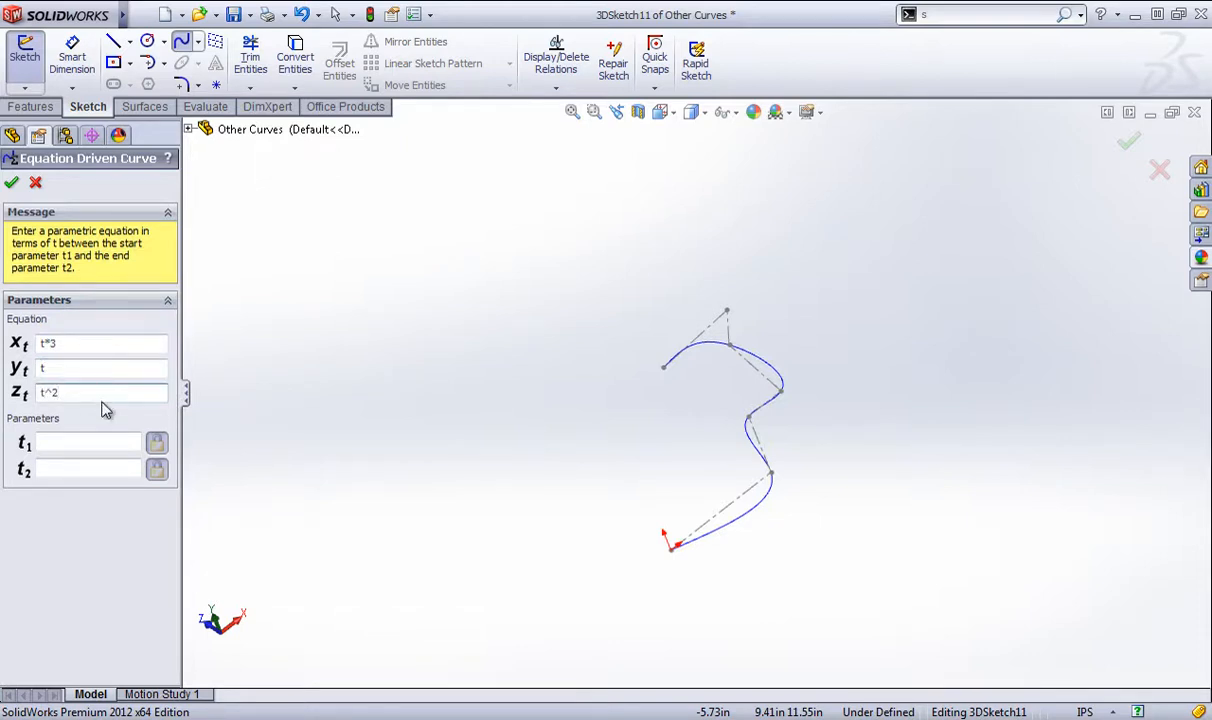
- Set the 3D equation curve's parameter range from t1 = 1 to t2 = 6, create it and finish the sketch
{"action": "left_click", "coordinate": [76, 441]}
{"action": "type", "text": "1"}
{"action": "left_click", "coordinate": [79, 468]}
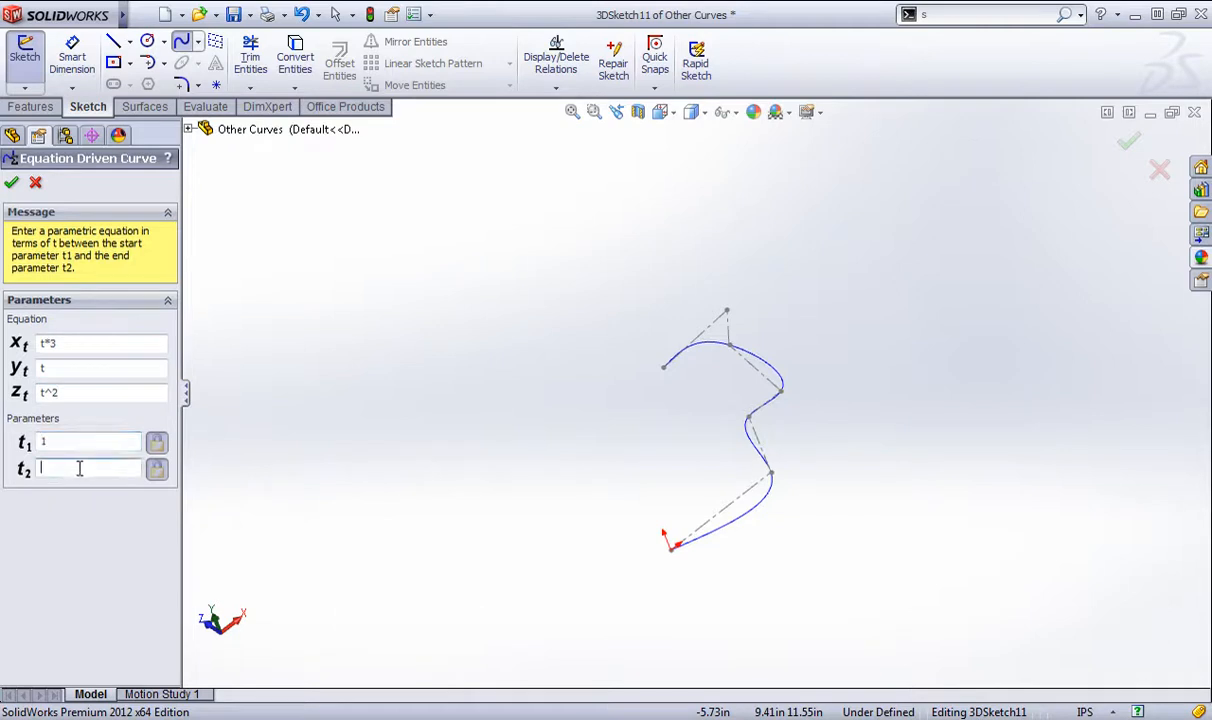
{"action": "left_click", "coordinate": [389, 344]}
{"action": "scroll", "coordinate": [430, 390], "scroll_direction": "up", "scroll_amount": 7}
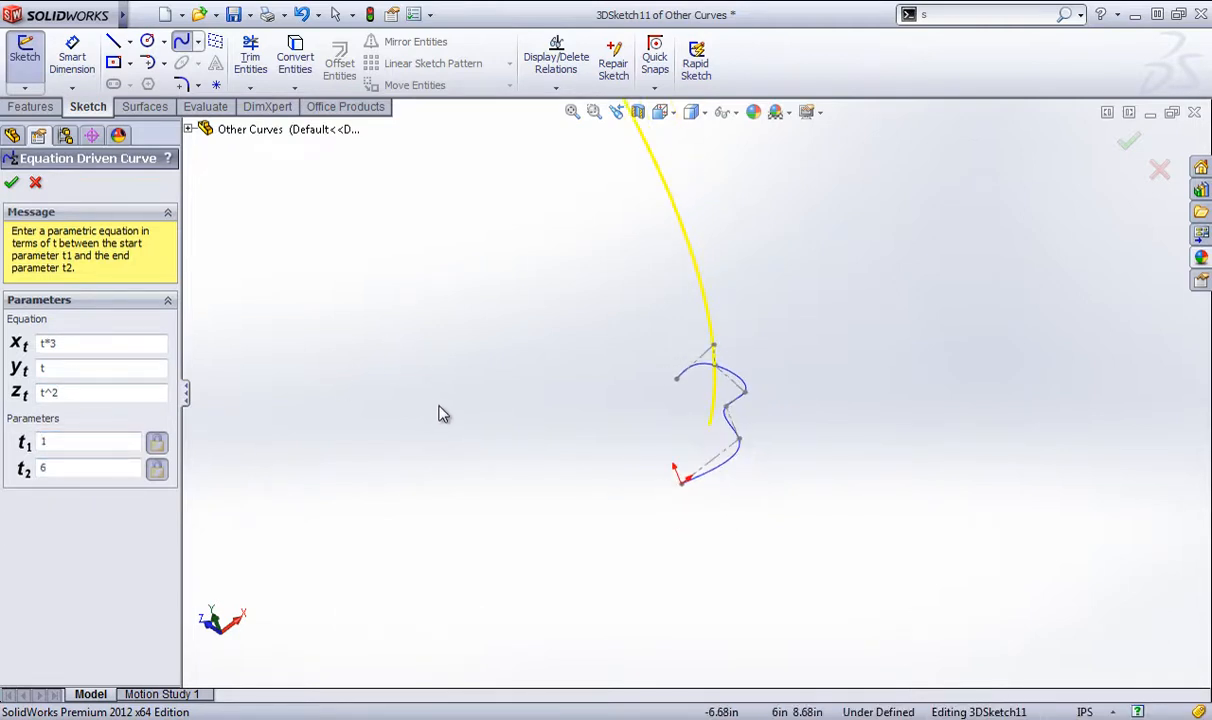
{"action": "middle_click_drag", "start_coordinate": [674, 254], "coordinate": [606, 313]}
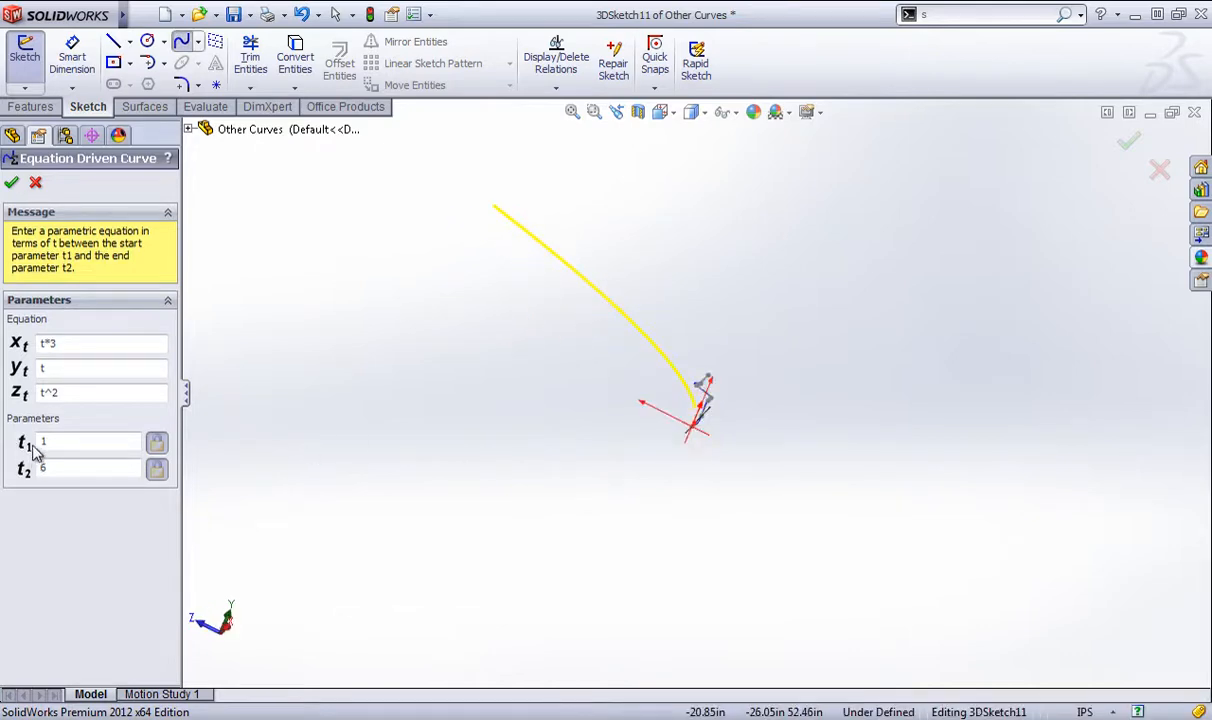
{"action": "left_click", "coordinate": [11, 182]}
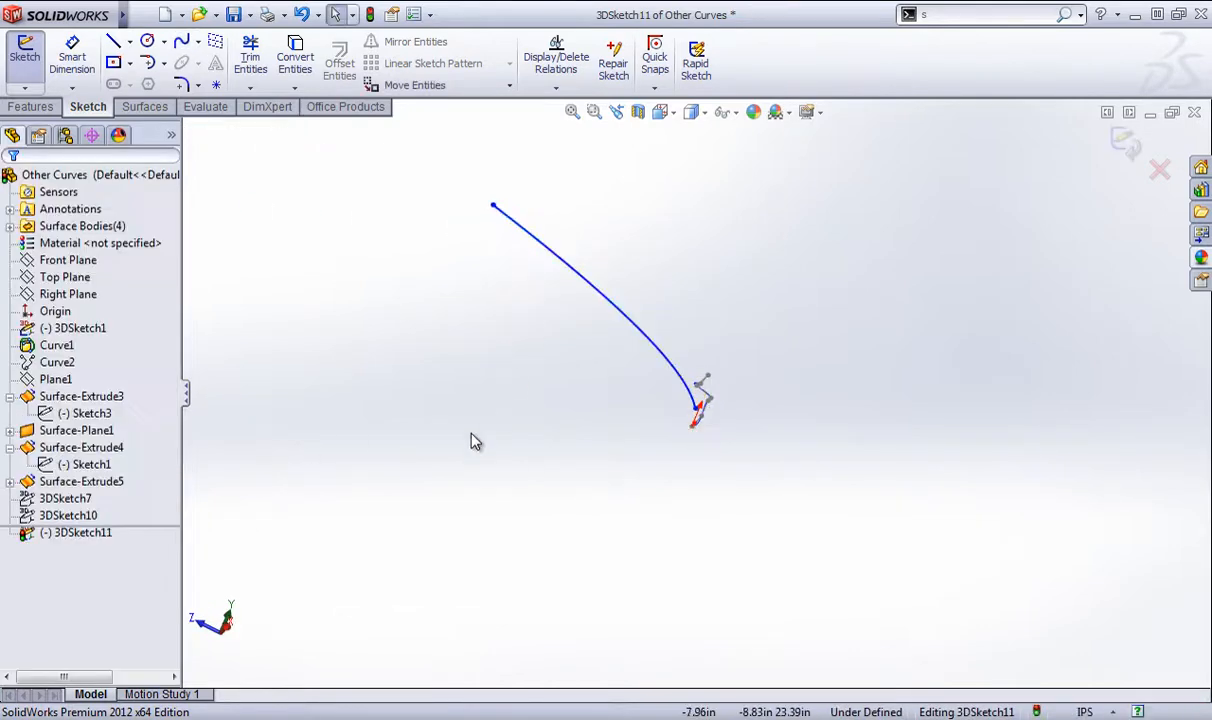
{"action": "middle_click_drag", "start_coordinate": [471, 441], "coordinate": [630, 400]}
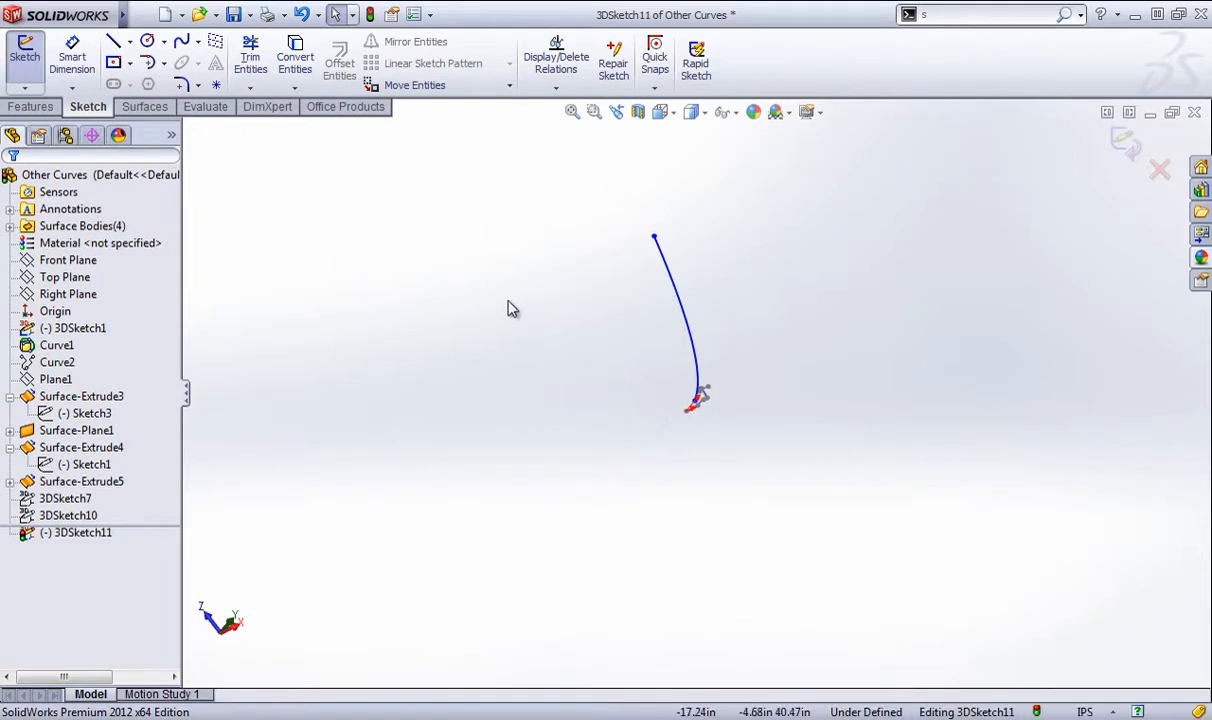
{"action": "left_click", "coordinate": [1127, 143]}
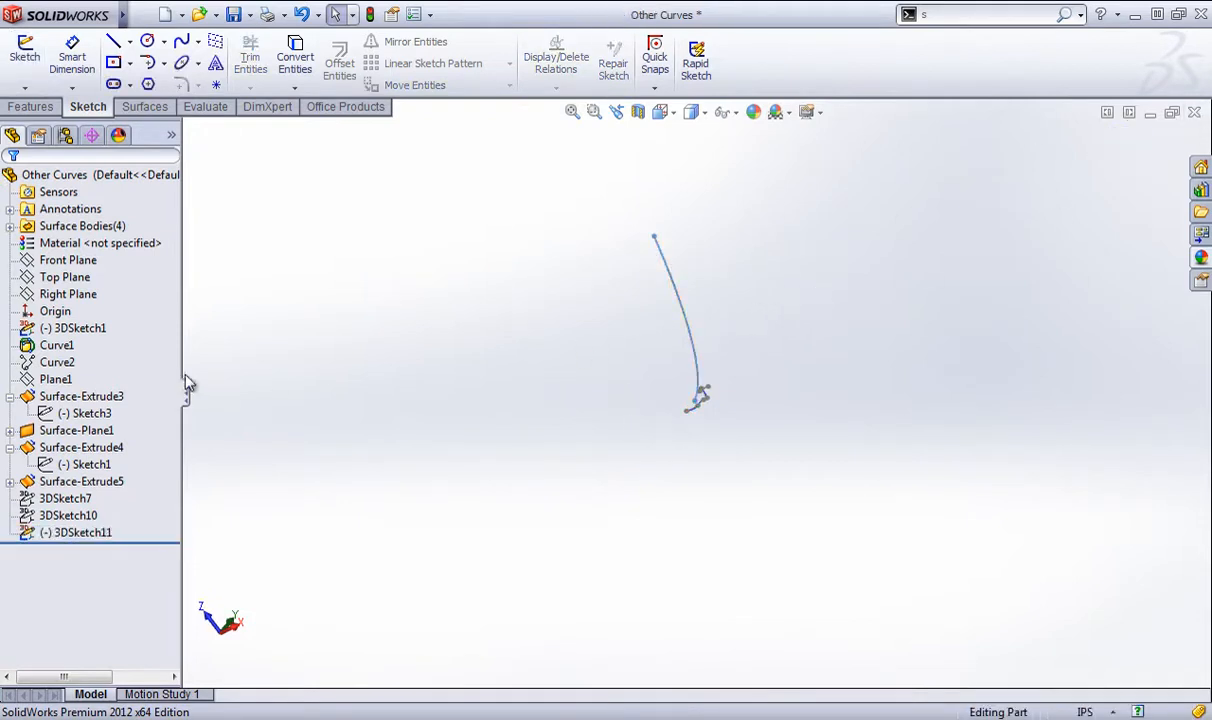
- Start a sketch on the Top Plane and define an explicit equation-driven curve with Y = x^2
{"action": "left_click", "coordinate": [64, 279]}
{"action": "left_click", "coordinate": [25, 55]}
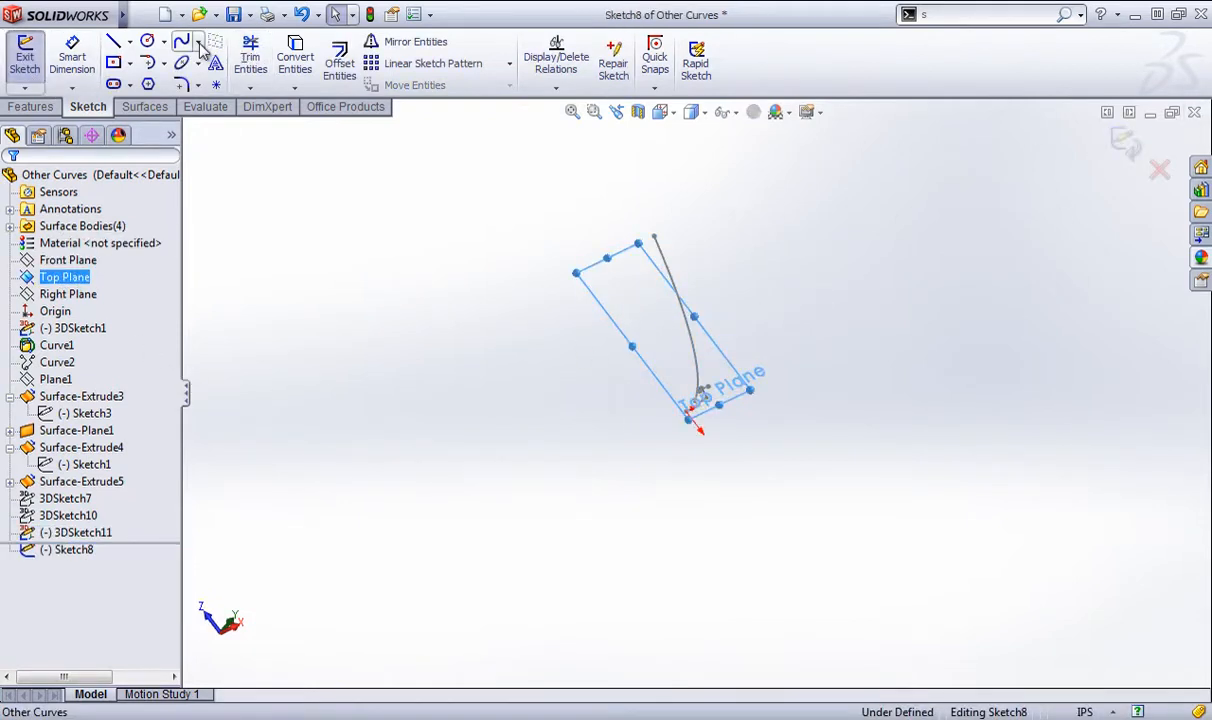
{"action": "left_click", "coordinate": [198, 42]}
{"action": "left_click", "coordinate": [240, 81]}
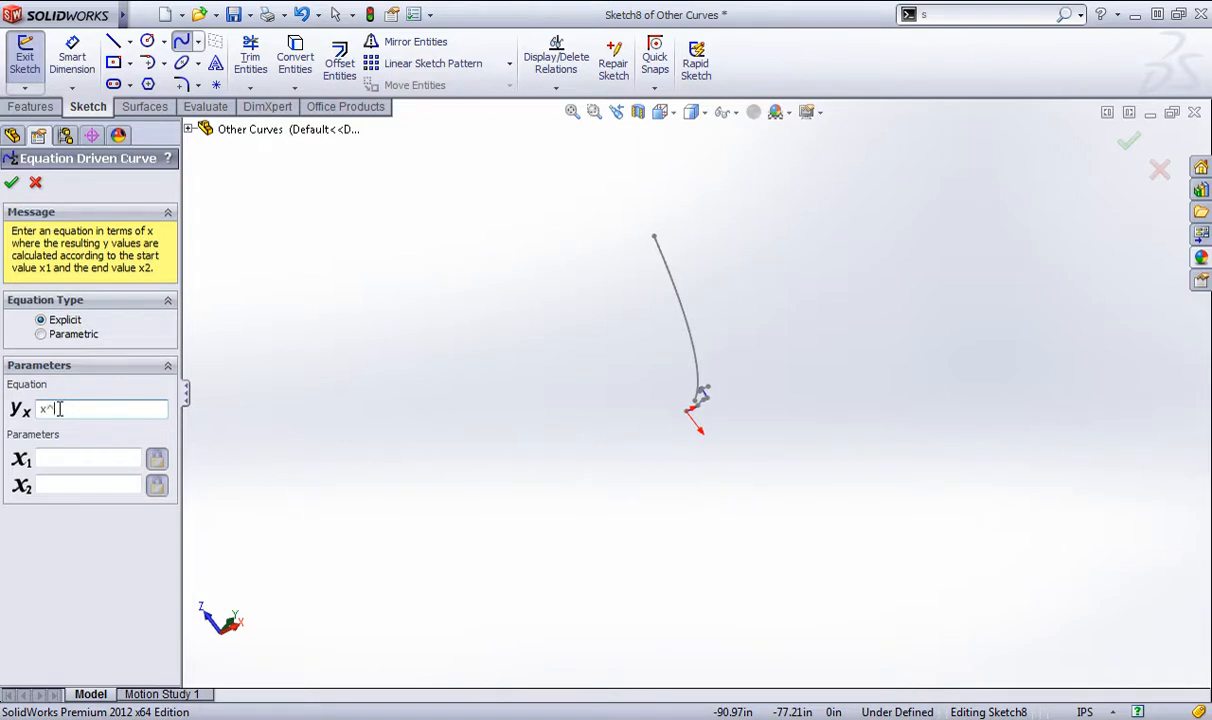
- Set the explicit curve's range from x1 = 1 to x2 = 5, create it and finish the Top Plane sketch
{"action": "left_click", "coordinate": [73, 458]}
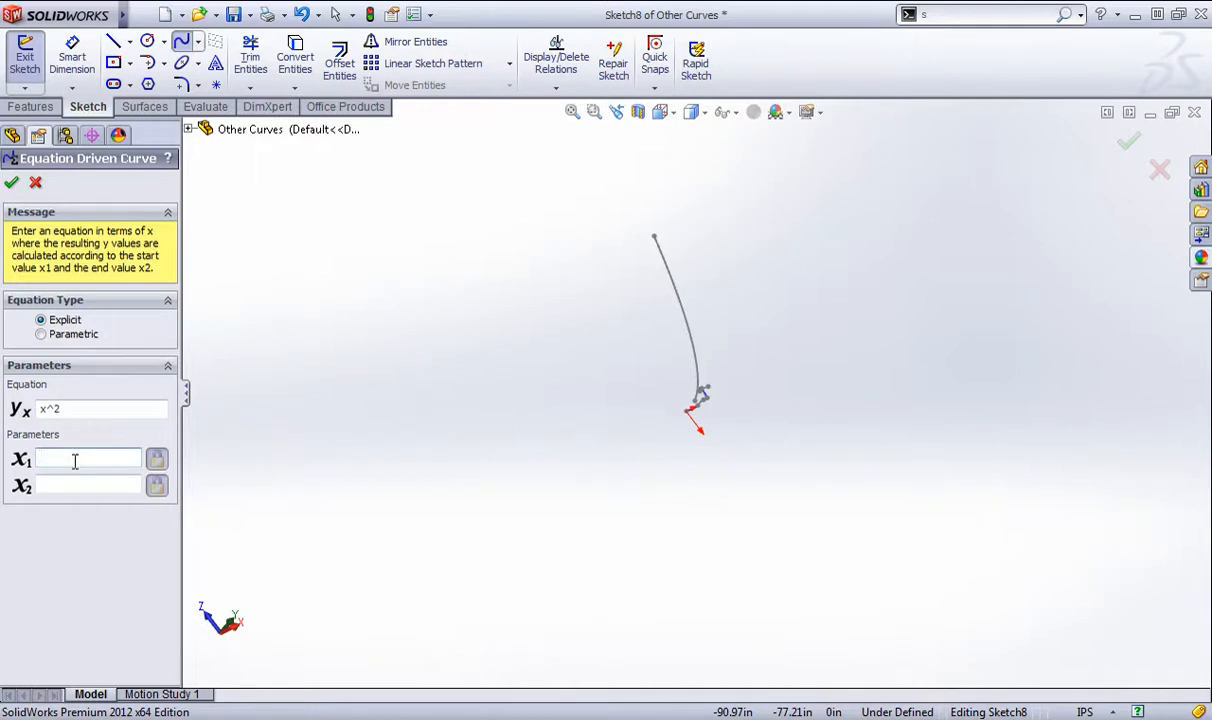
{"action": "type", "text": "1"}
{"action": "left_click", "coordinate": [76, 484]}
{"action": "type", "text": "5"}
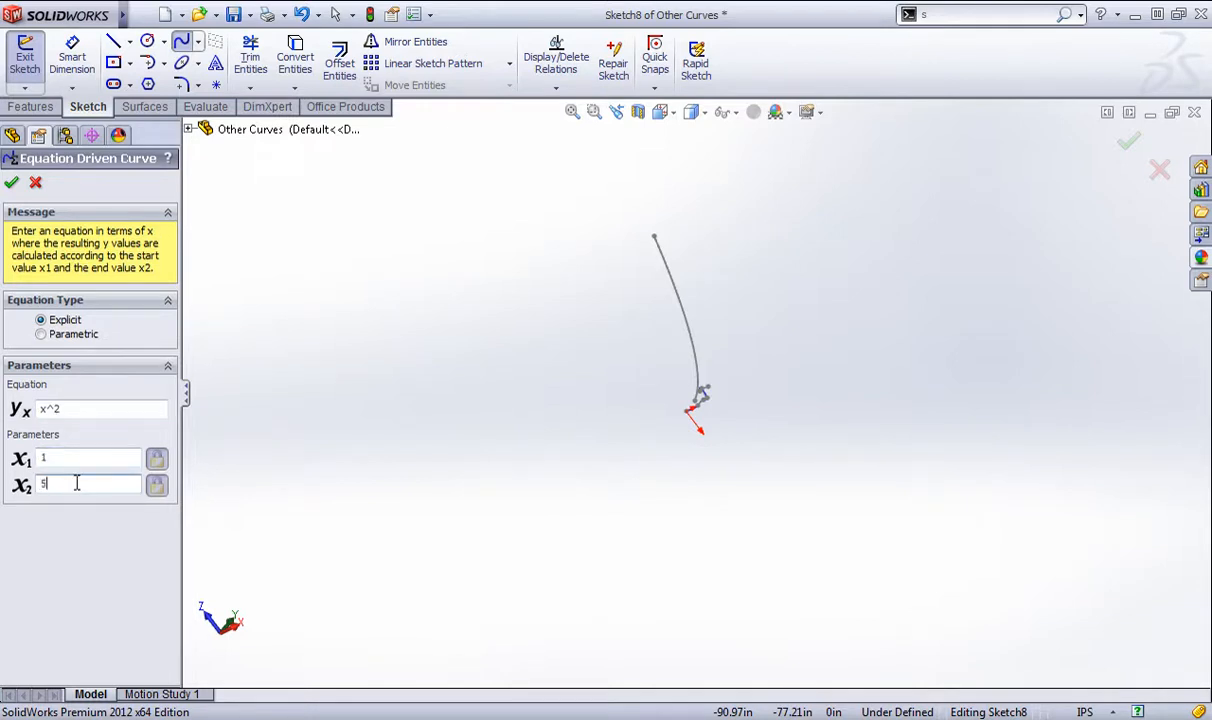
{"action": "left_click", "coordinate": [11, 181]}
{"action": "mouse_move", "coordinate": [549, 341]}
{"action": "middle_mouse_down"}
{"action": "mouse_move", "coordinate": [603, 322]}
{"action": "mouse_move", "coordinate": [724, 215]}
{"action": "mouse_move", "coordinate": [709, 354]}
{"action": "mouse_move", "coordinate": [800, 328]}
{"action": "middle_mouse_up"}
{"action": "left_click", "coordinate": [1136, 138]}
{"action": "mouse_move", "coordinate": [875, 312]}
{"action": "middle_mouse_down"}
{"action": "mouse_move", "coordinate": [947, 252]}
{"action": "mouse_move", "coordinate": [912, 373]}
{"action": "middle_mouse_up"}
{"action": "scroll", "coordinate": [909, 284], "scroll_direction": "down", "scroll_amount": 2}
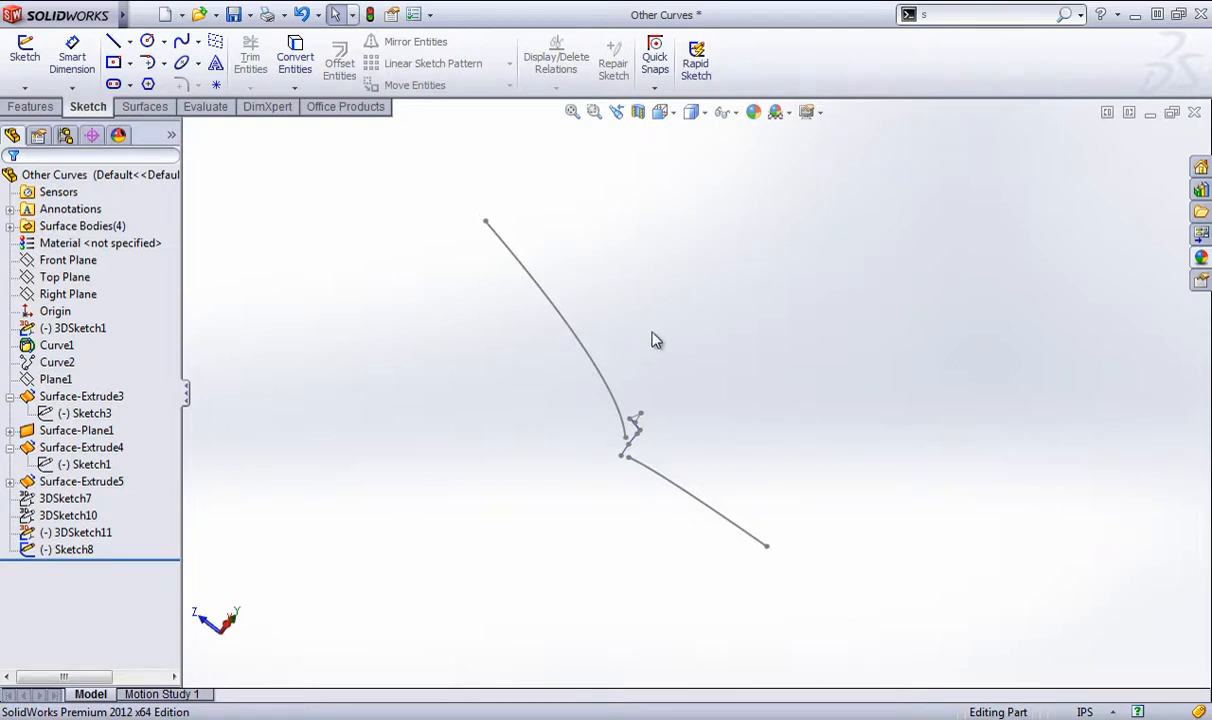
{"action": "left_click", "coordinate": [84, 399]}
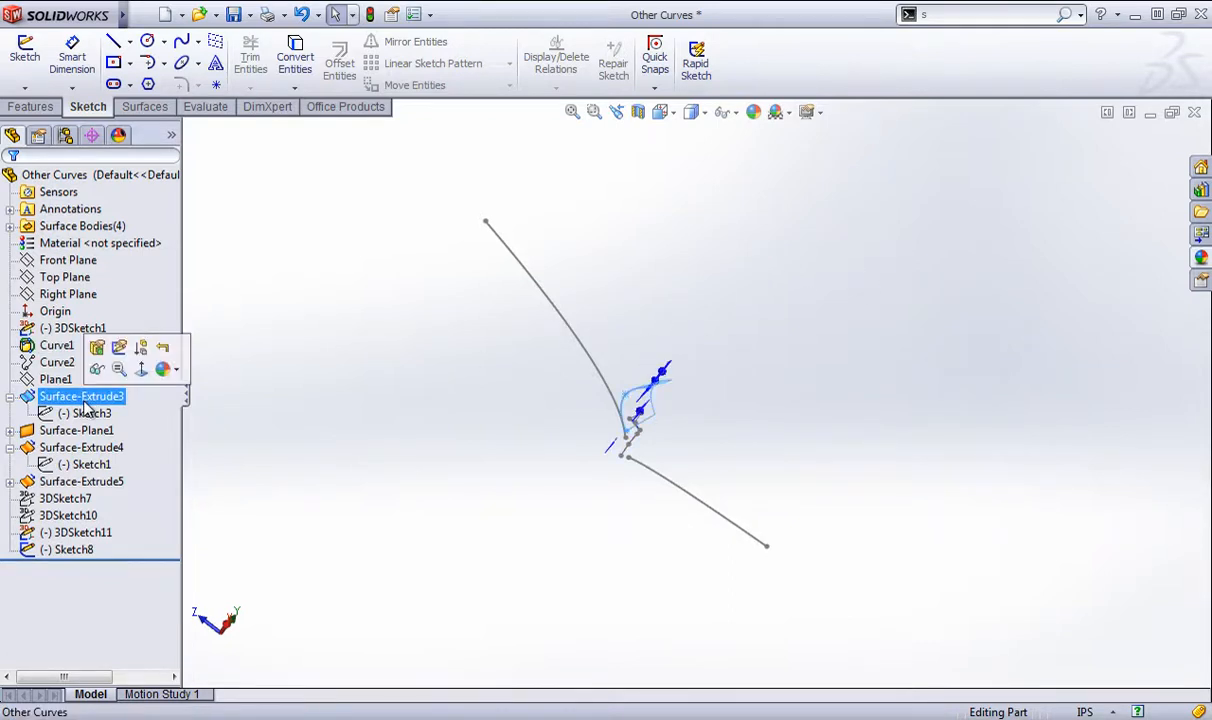
{"action": "left_click", "coordinate": [386, 338]}
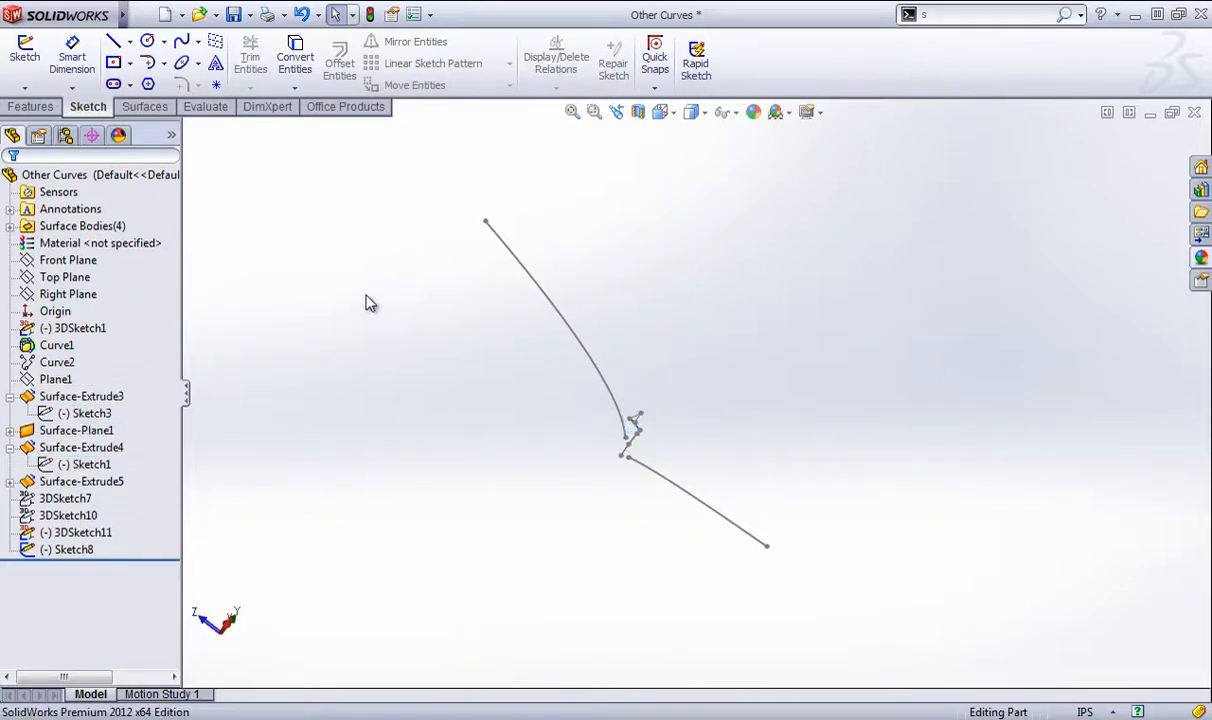